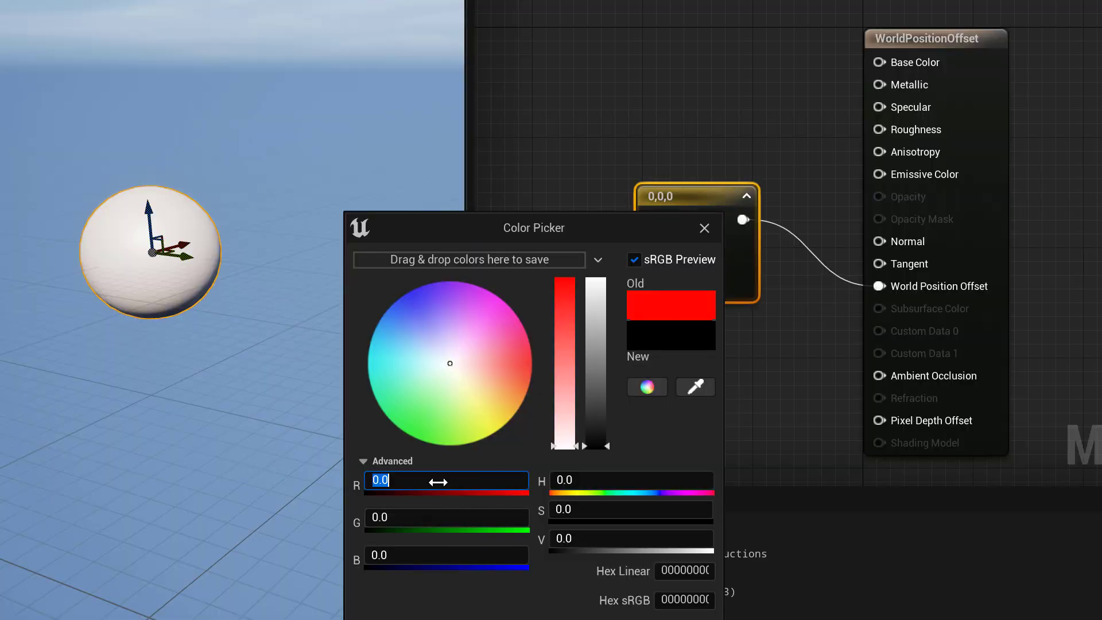
Step: Set the World Position Offset constant's red value to 100 and its blue value to 200, applying the material changes
key("Return")
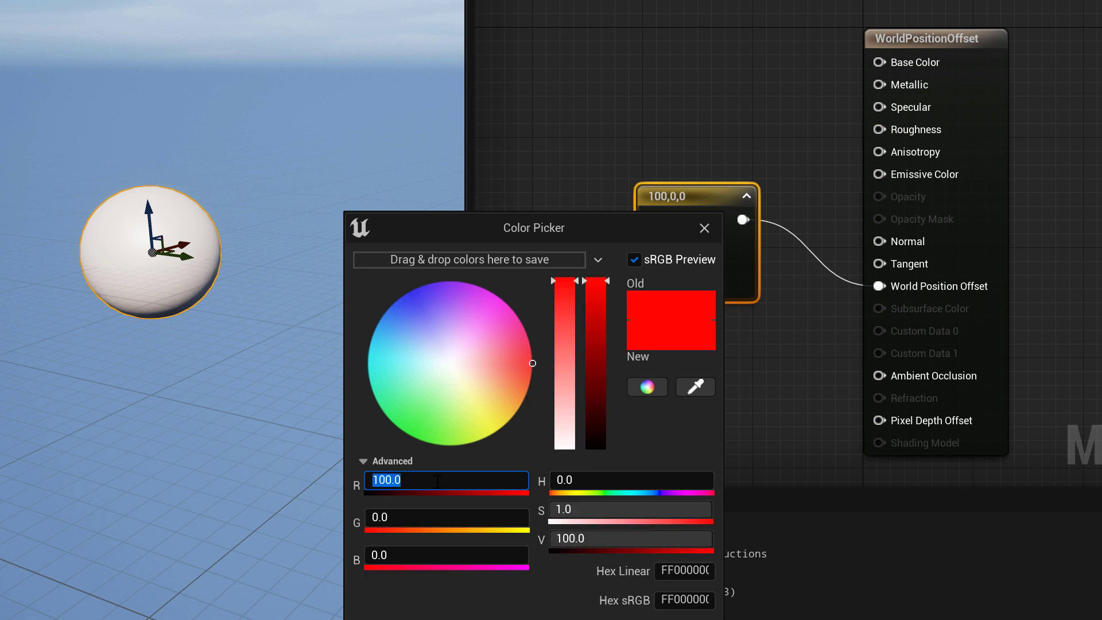
left_click(636, 78)
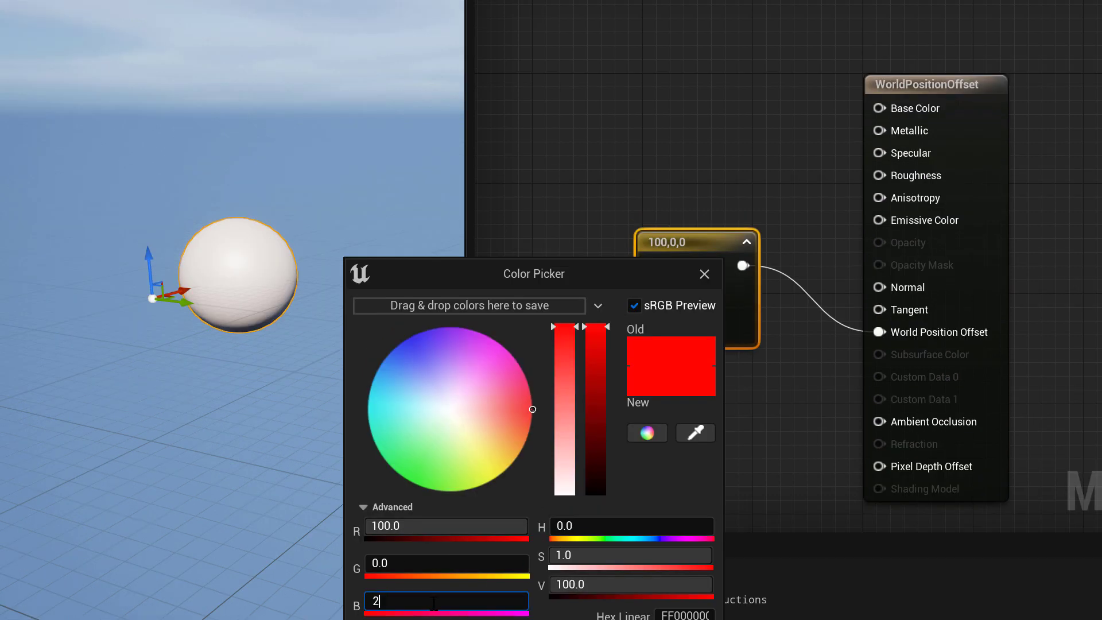
left_click(433, 602)
type("200")
key("Return")
left_click(667, 62)
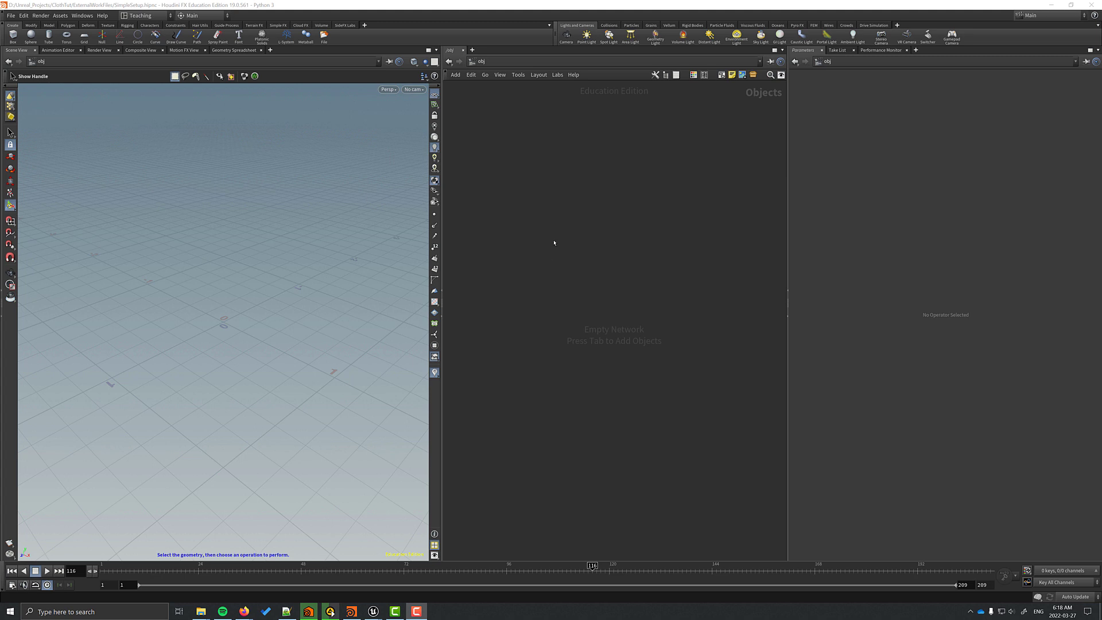
Step: In Houdini, add a Grid object to the empty object network and go inside its geometry network
left_click(531, 224)
key("Tab")
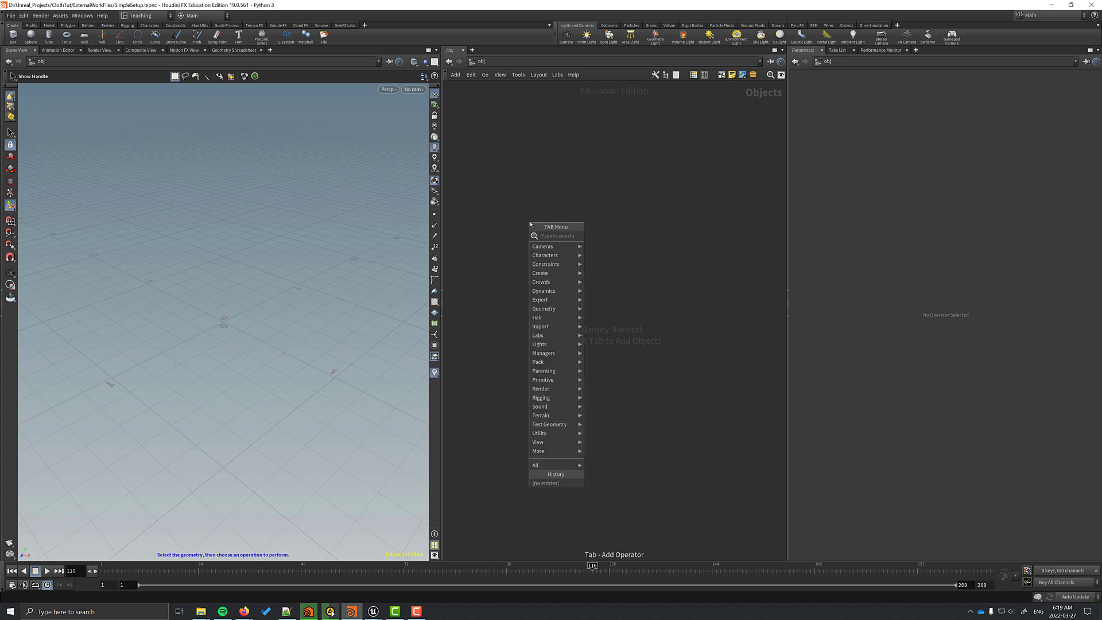
type("grid")
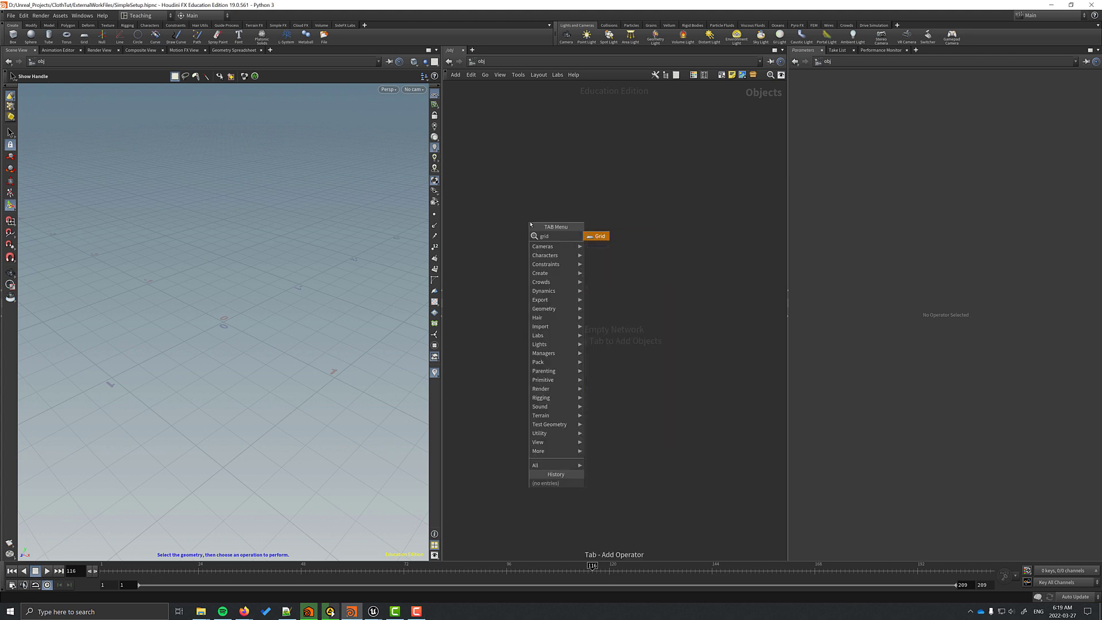
key("Return")
left_click(529, 223)
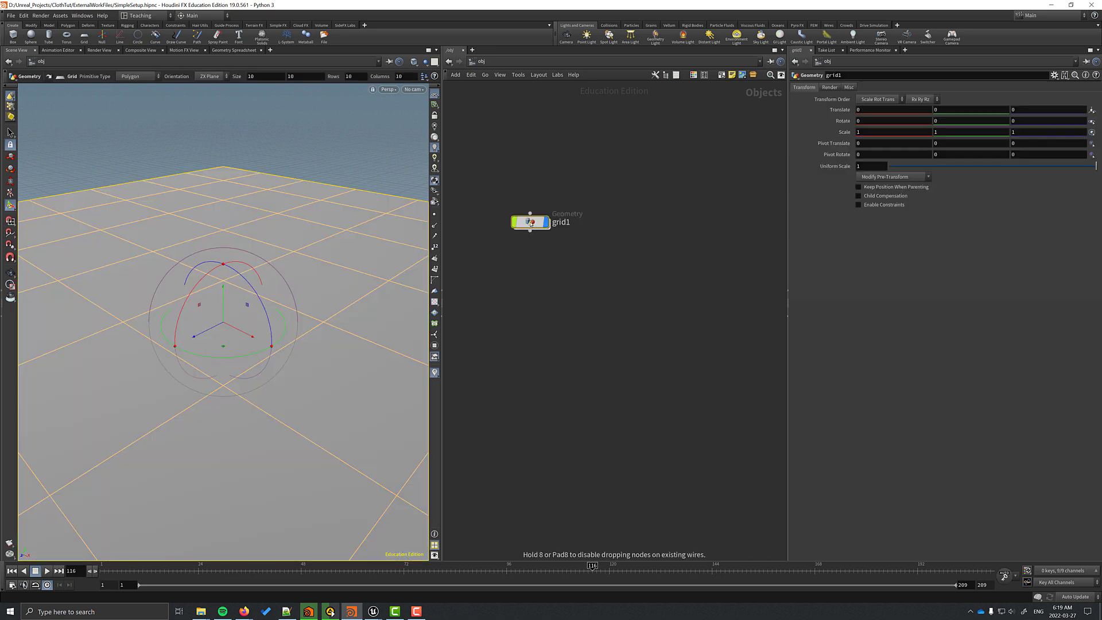
left_click_drag(611, 313, 518, 142)
Step: Add a Remesh node connected to the grid and set its target size to 0.15
key("Tab")
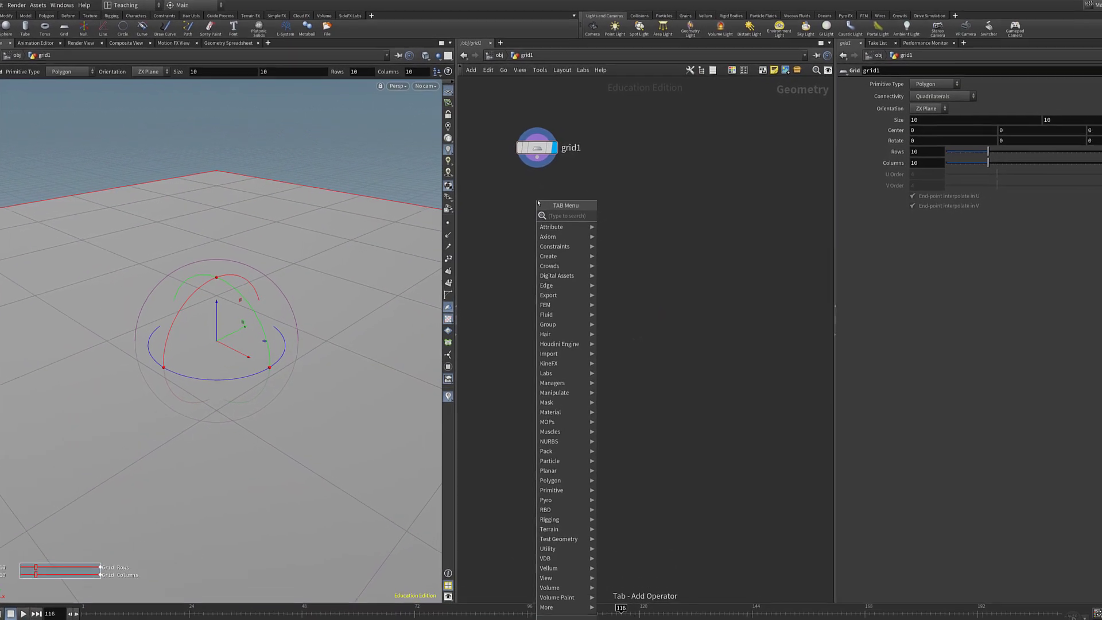
type("remesh")
key("Return")
left_click(538, 203)
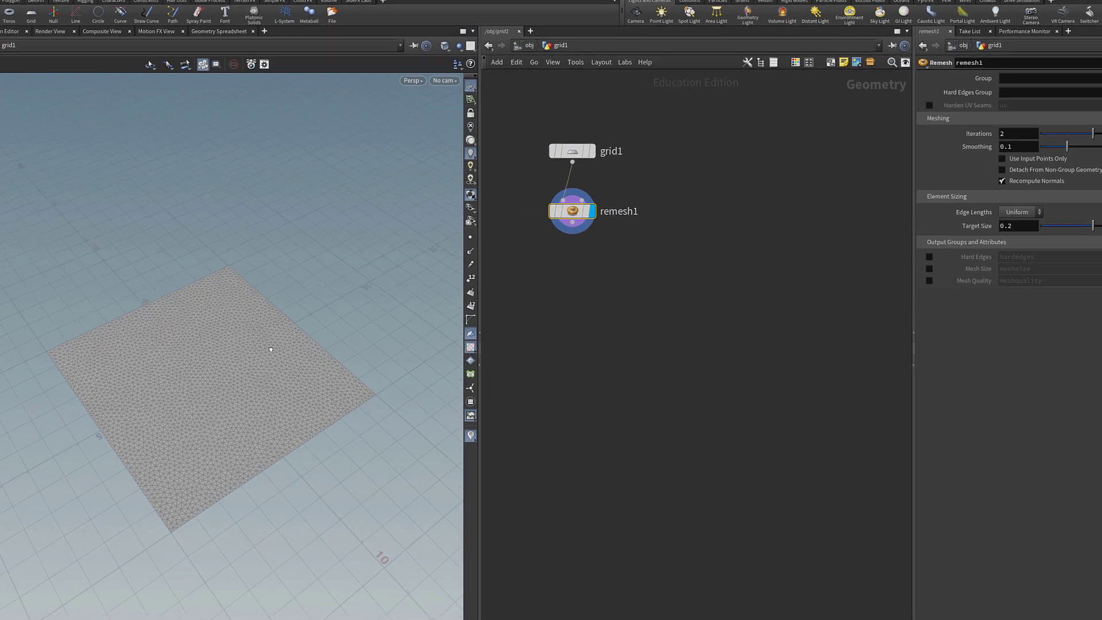
scroll(271, 349, "up", 3)
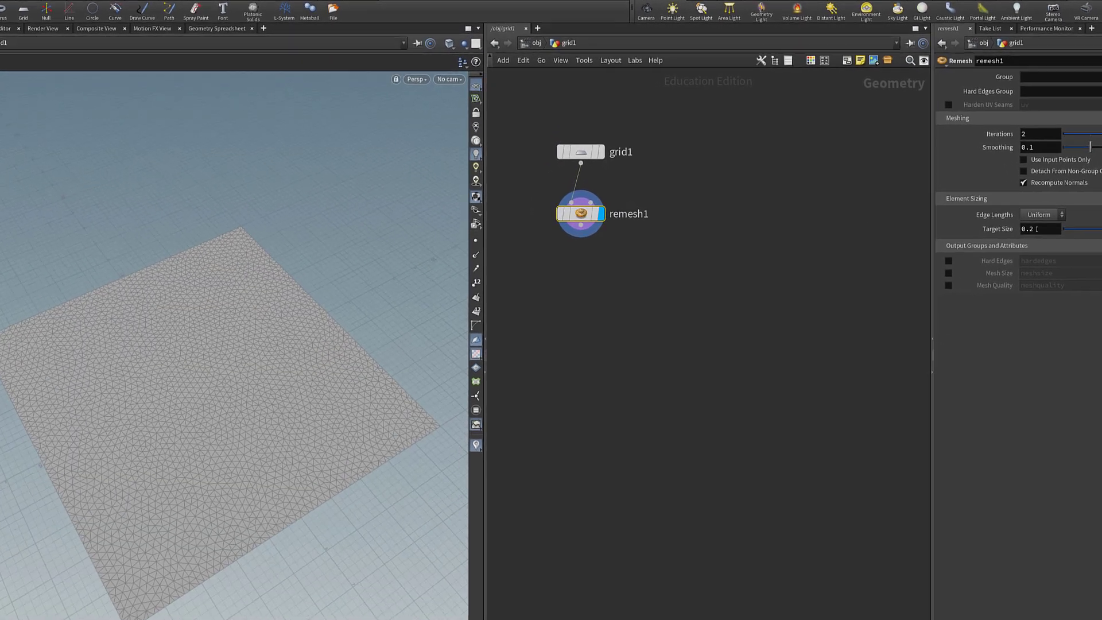
double_click(1015, 226)
type("15")
key("Return")
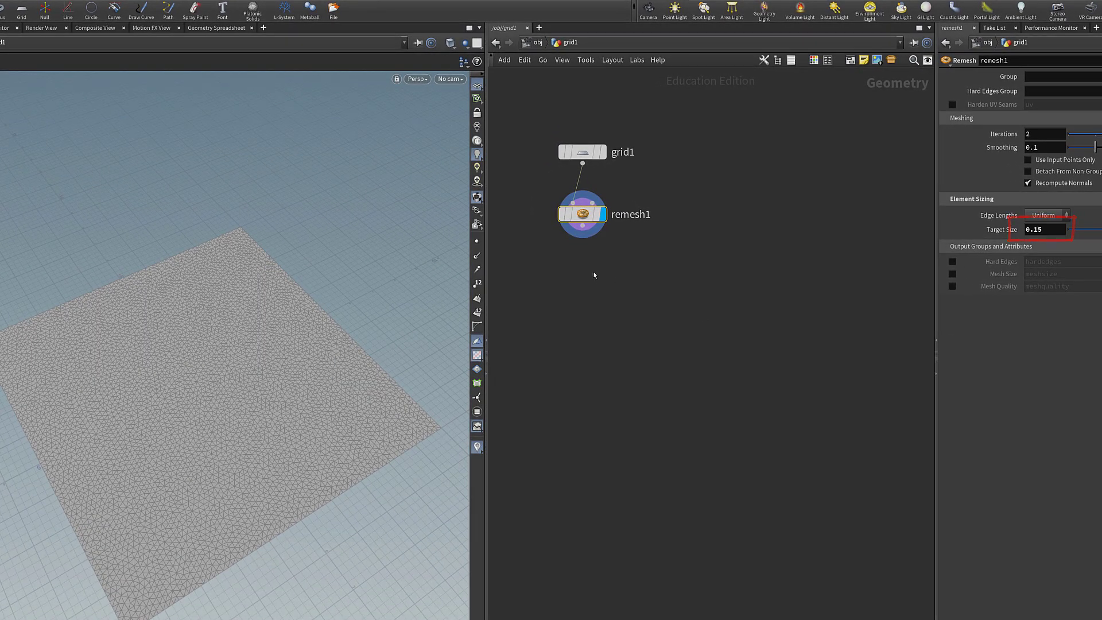
Step: Add a Vellum Configure Cloth node fed by the remesh node and display it
key("Tab")
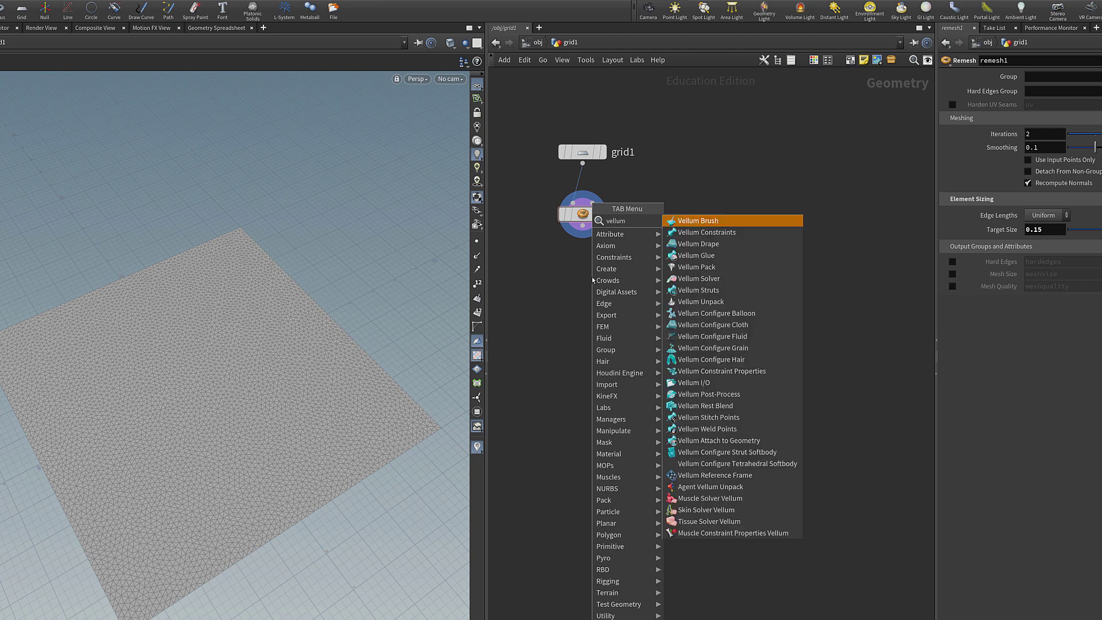
key("Escape")
left_click(593, 280)
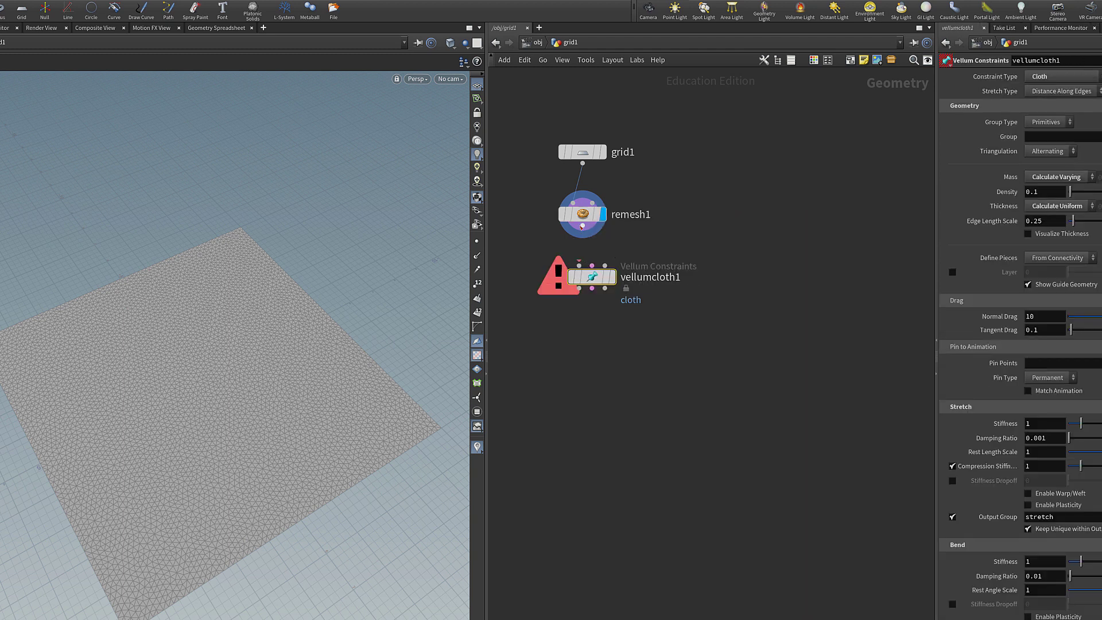
left_click(612, 277)
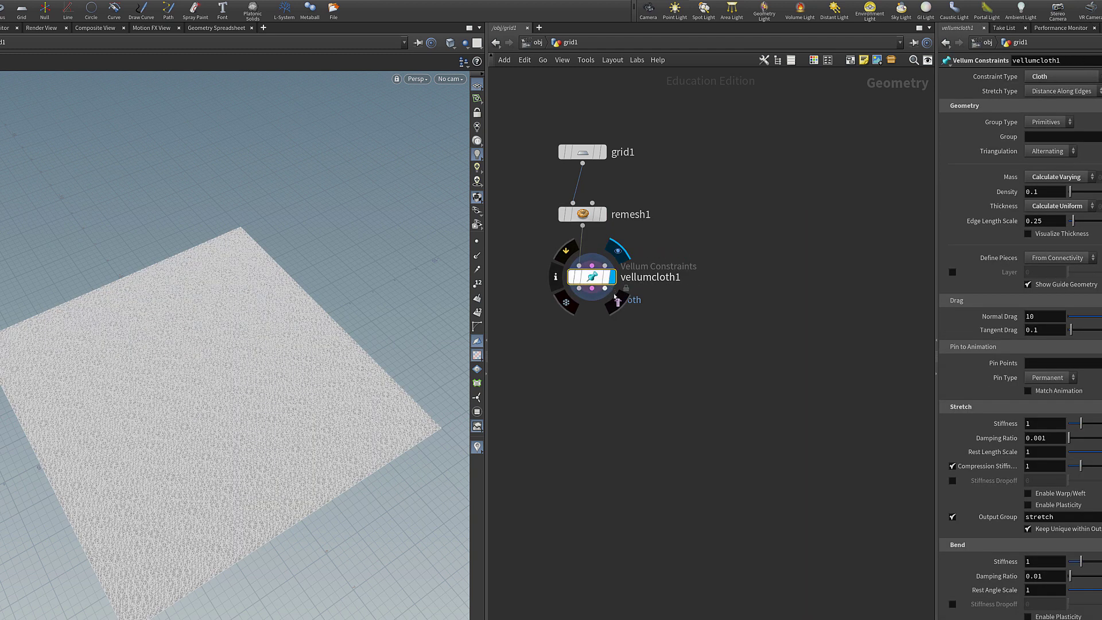
Step: Add a Vellum Solver below the cloth node and connect all three of the cloth node's outputs to it
key("Tab")
type("vell")
key("Return")
left_click(587, 334)
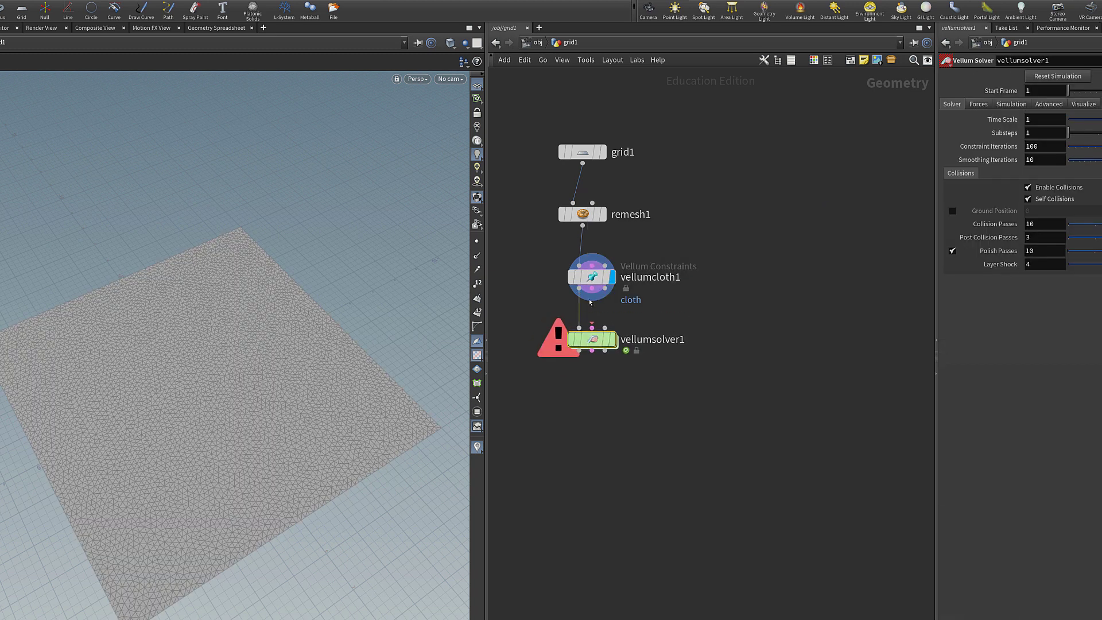
left_click_drag(605, 288, 605, 328)
Step: Add a Sphere node, connect it to the cloth node's third input as the collider and show it as a template
left_click_drag(350, 439, 248, 317, "alt")
key("Tab")
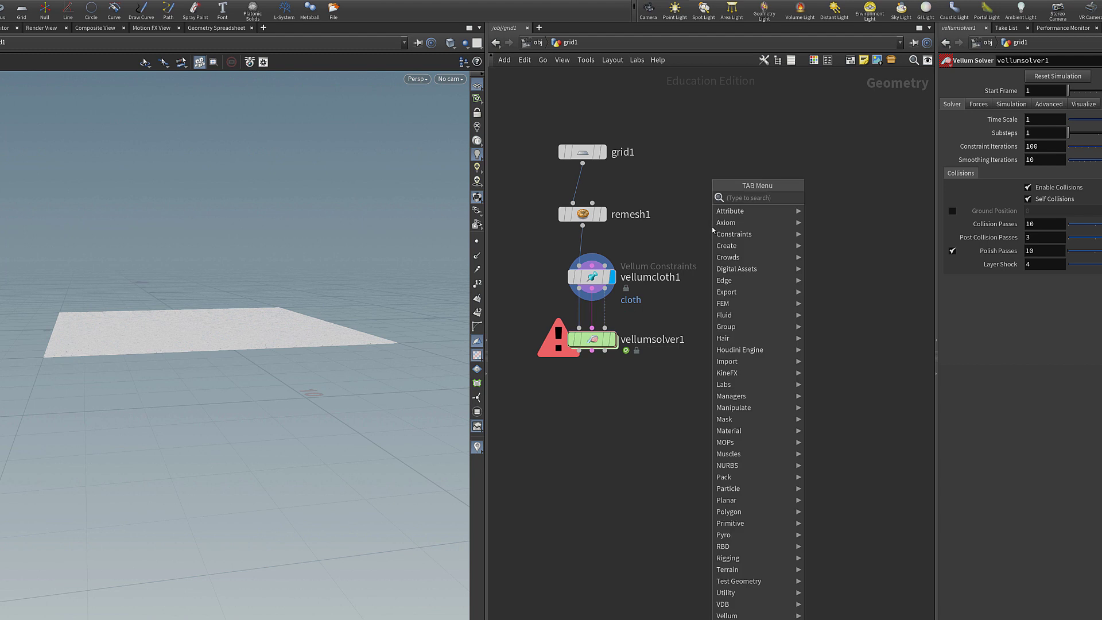
type("sphere")
key("Return")
left_click(711, 227)
left_click_drag(712, 238, 637, 252)
mouse_move(724, 231)
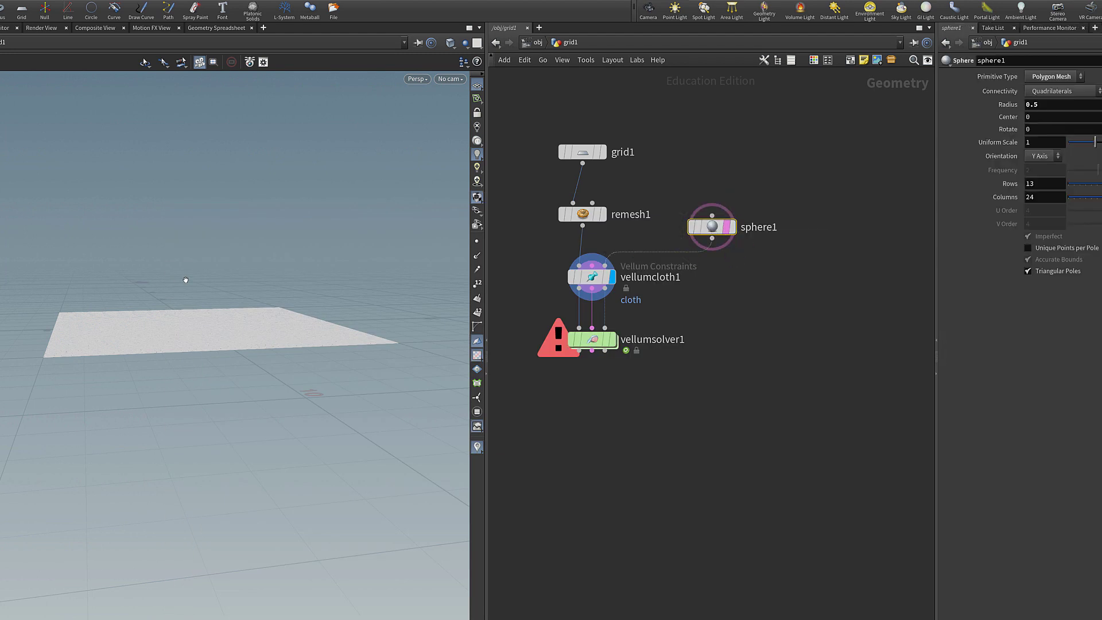
Step: Move the sphere below the cloth to about -3.17 on the vertical axis and increase its uniform scale
key("Return")
left_click_drag(193, 285, 193, 375)
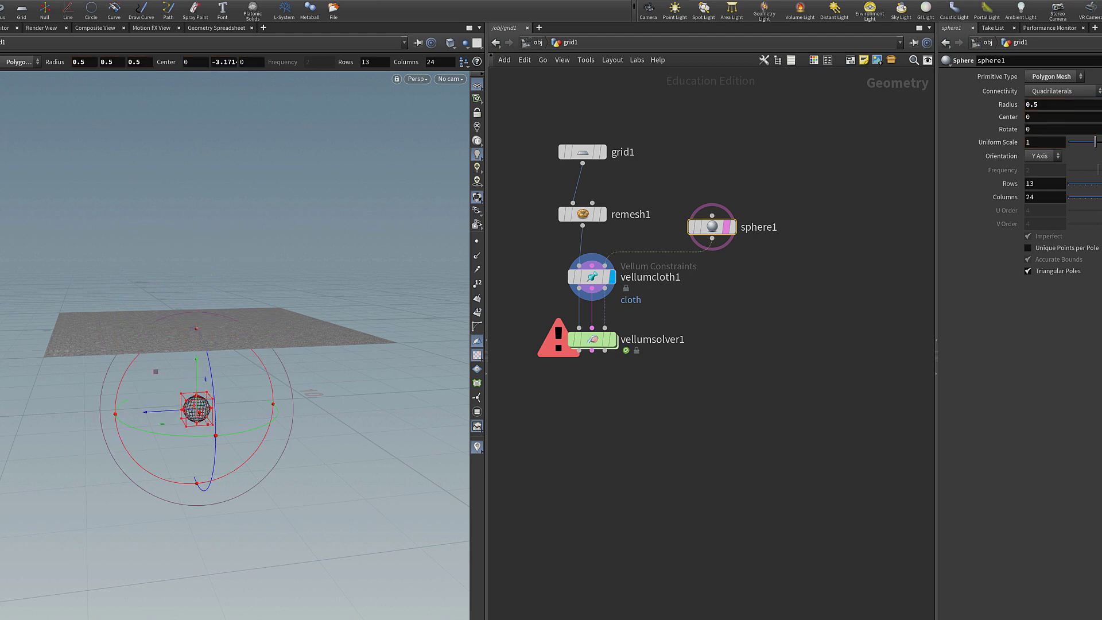
left_click_drag(1094, 147, 1101, 147)
Step: Display the Vellum Solver's result and set the global animation end frame to 100
left_click(604, 348)
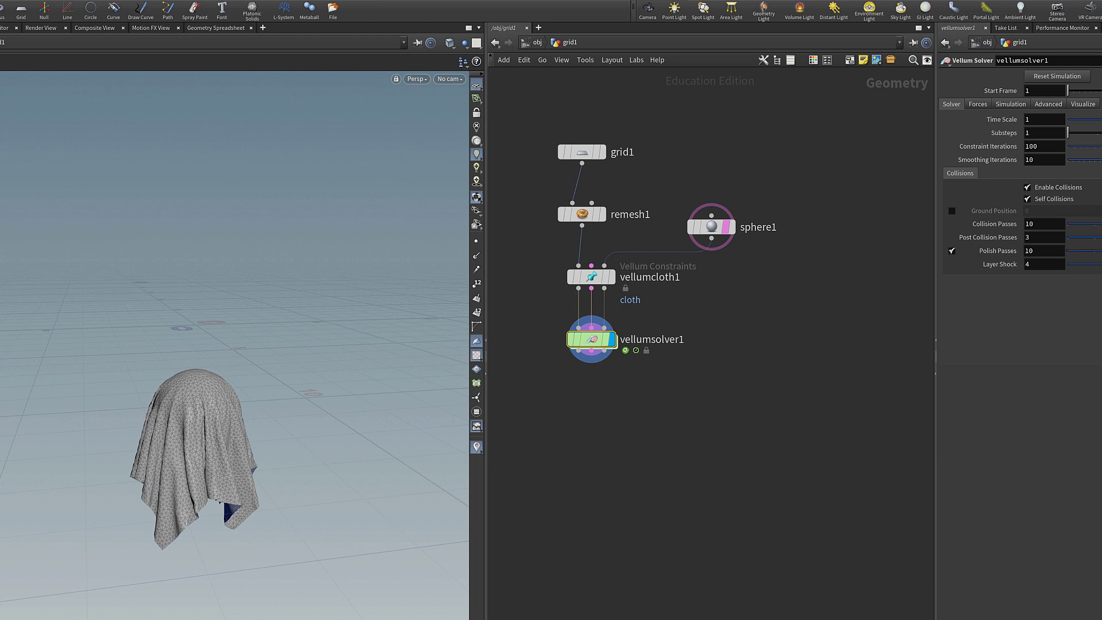
left_click(20, 589)
left_click(188, 322)
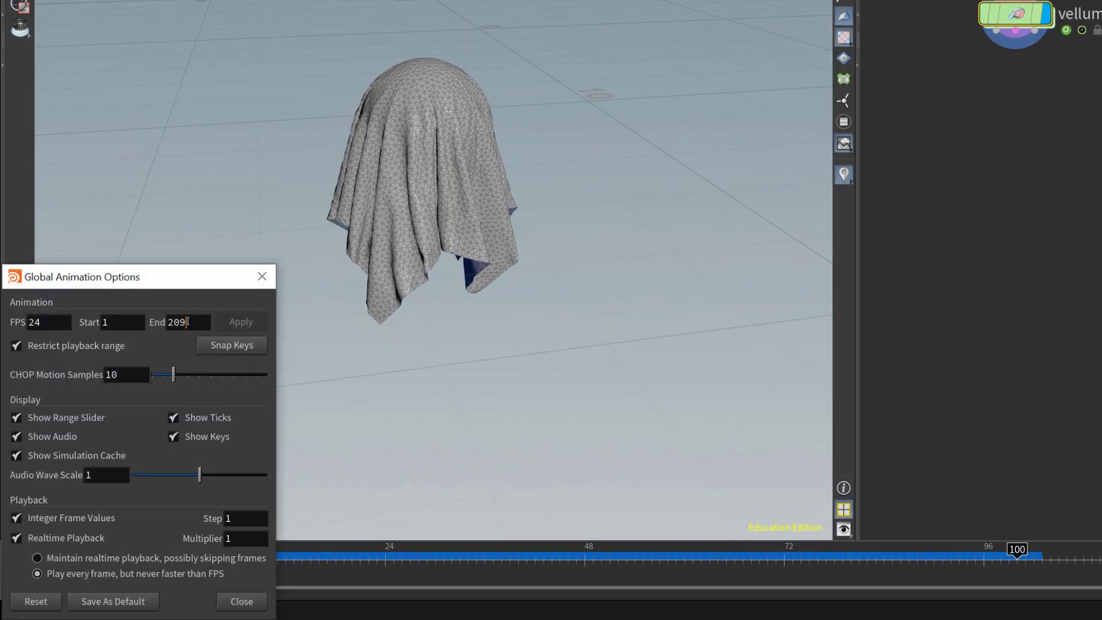
left_click_drag(187, 322, 60, 313)
type("100")
key("Return")
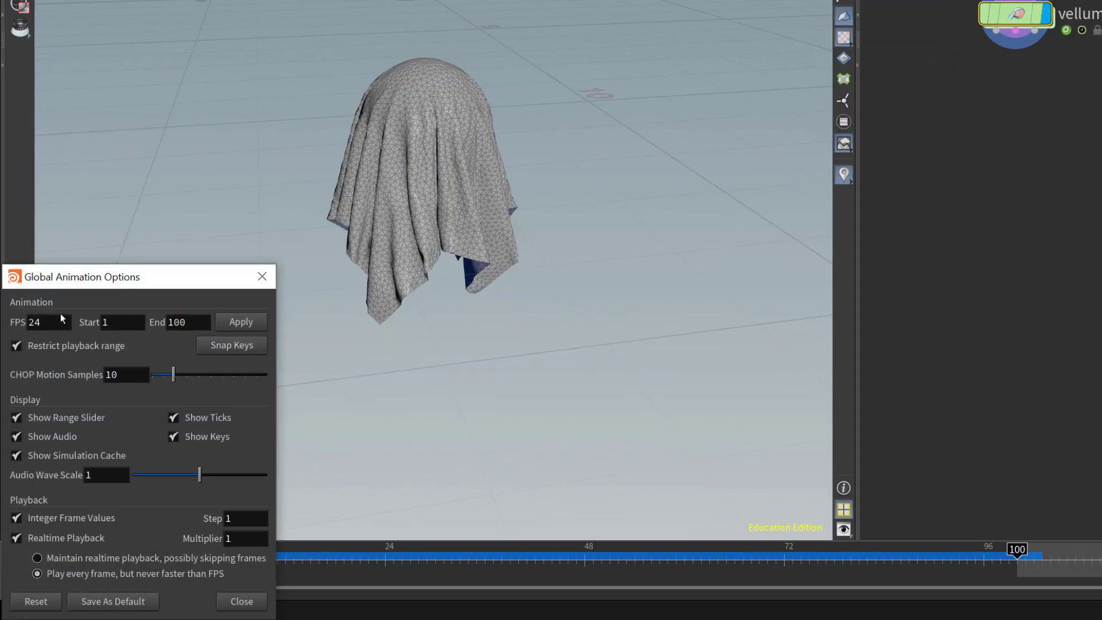
left_click(242, 322)
left_click(262, 276)
Step: Add a Vellum Post-Process node connected to the Vellum Solver and display it
key("Tab")
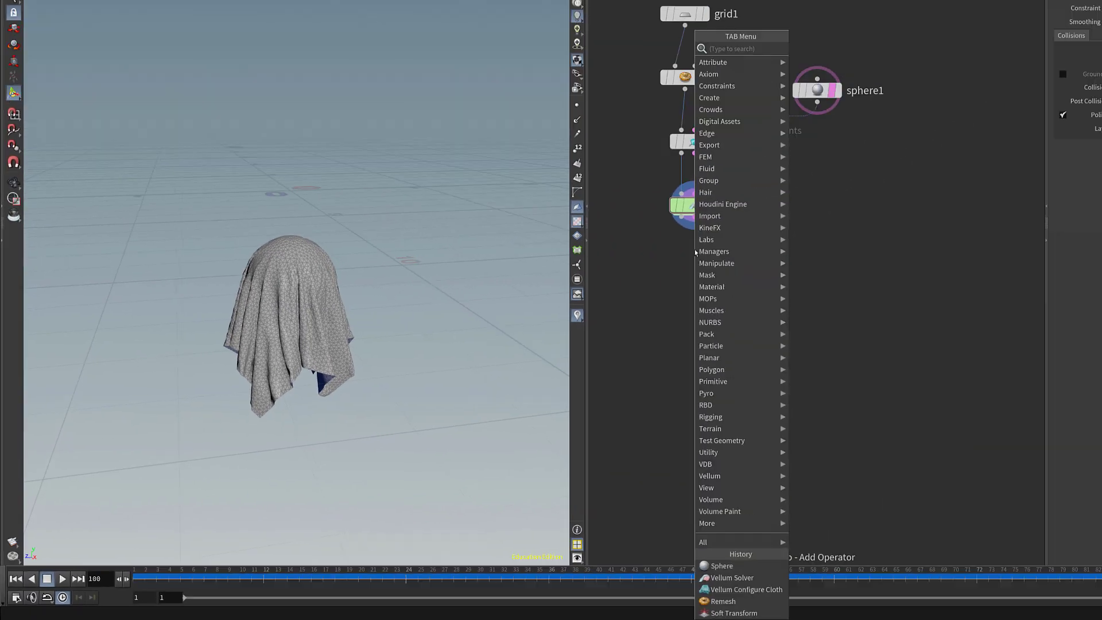
type("vellum po")
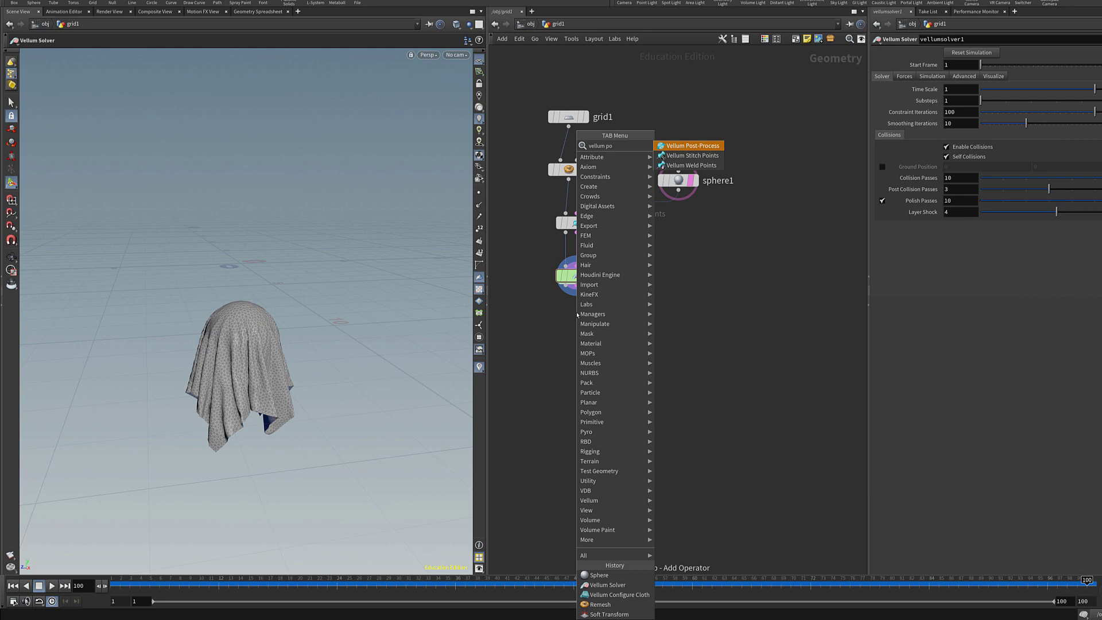
key("Return")
left_click(578, 315)
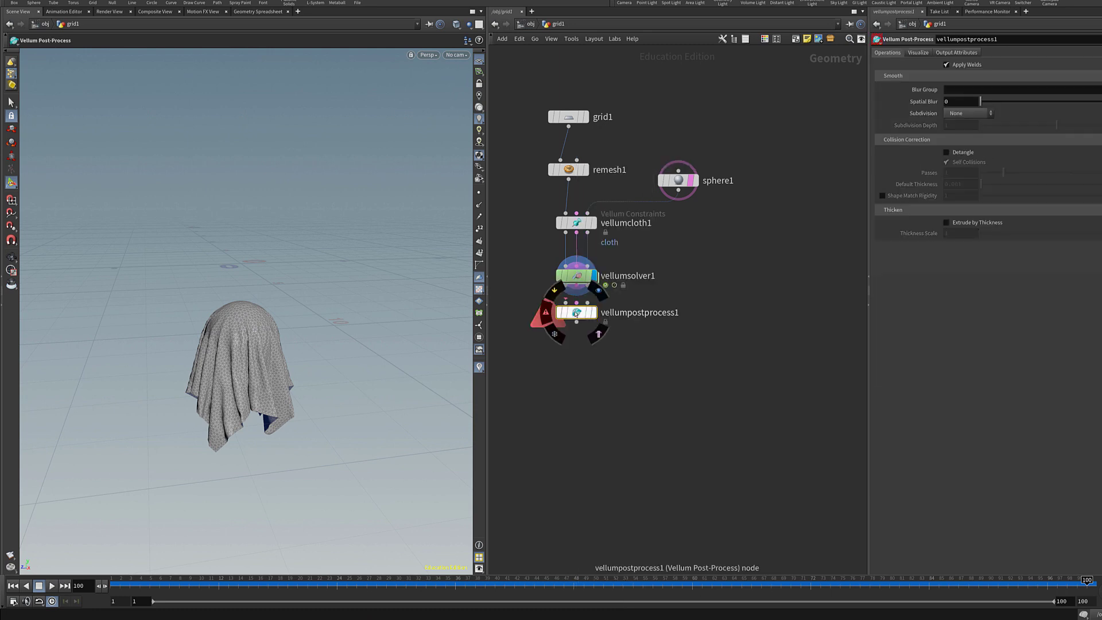
scroll(574, 313, "up", 3)
left_click(616, 317)
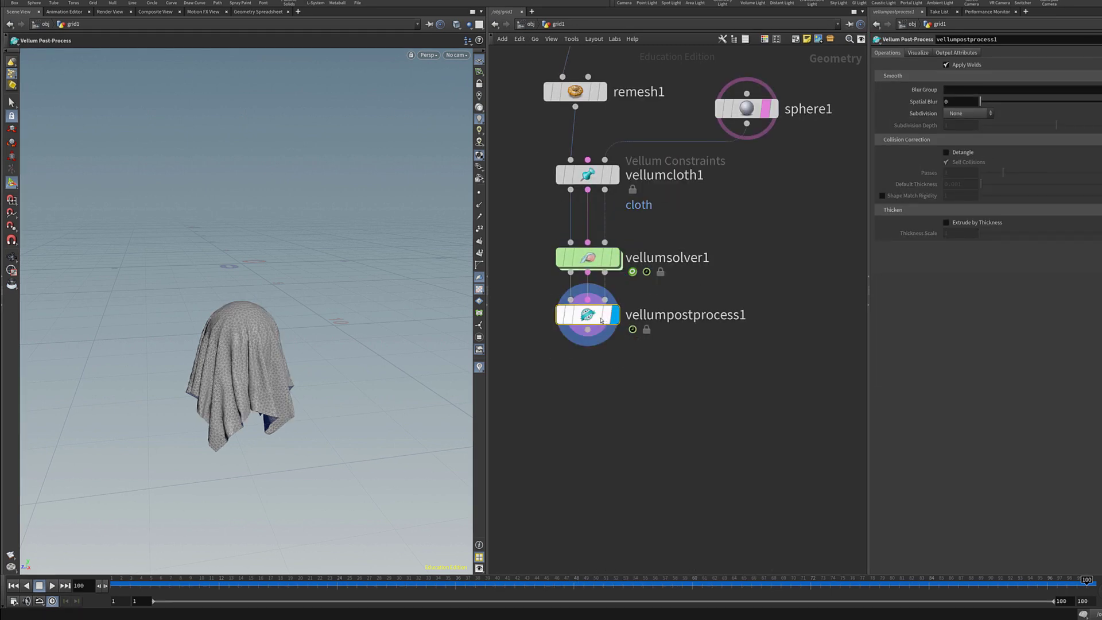
Step: Set the post-process subdivision to Catmull-Clark and enable Detangle and Extrude by Thickness
left_click(951, 115)
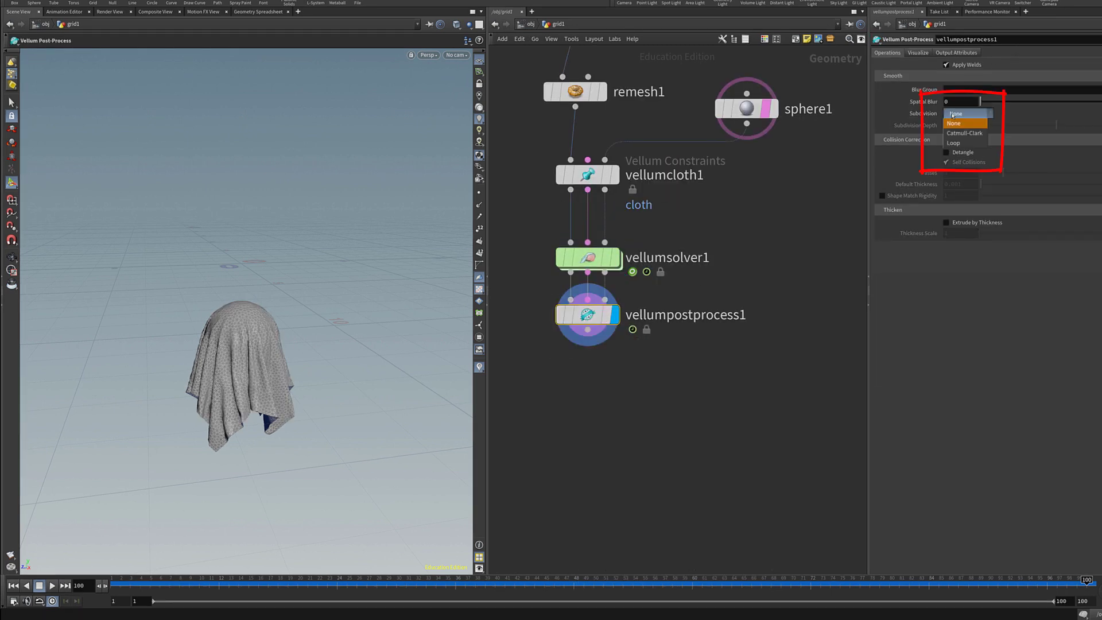
left_click(954, 133)
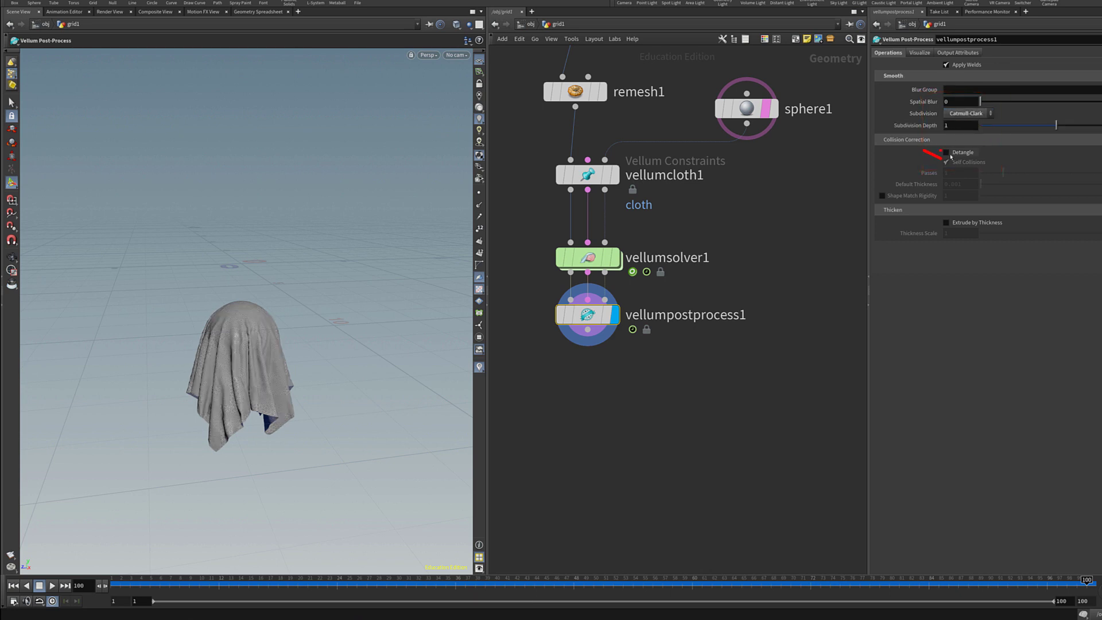
left_click(947, 152)
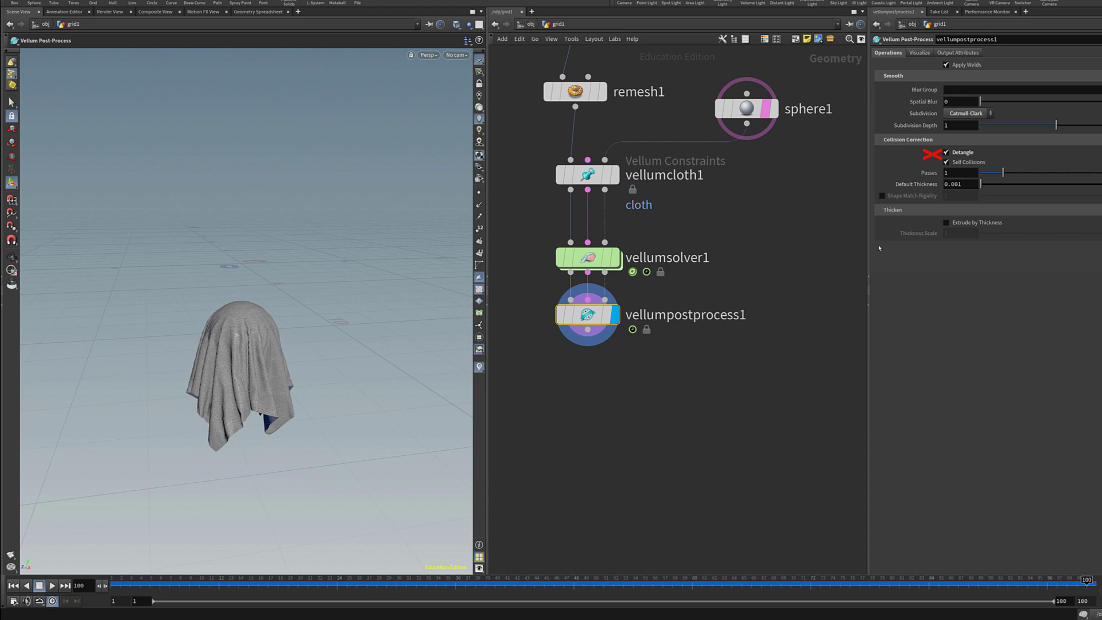
left_click(946, 223)
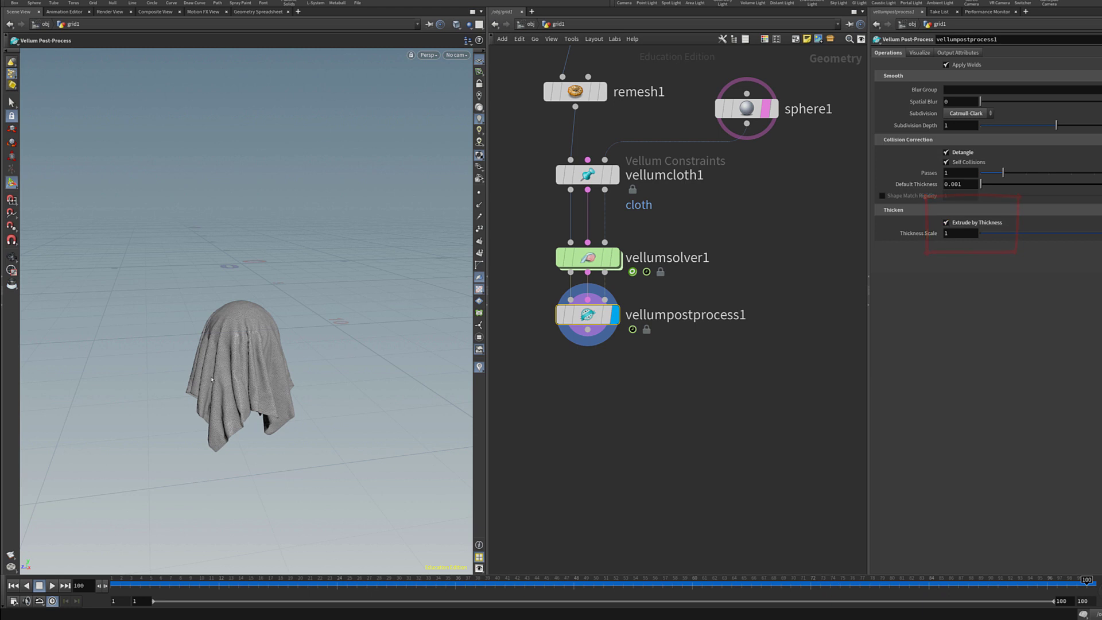
Step: Set the subdivision depth of the Vellum Post-Process node to 2
right_click_drag(287, 373, 408, 369, "alt")
left_click_drag(310, 470, 310, 321, "alt")
double_click(955, 125)
type("2")
key("Return")
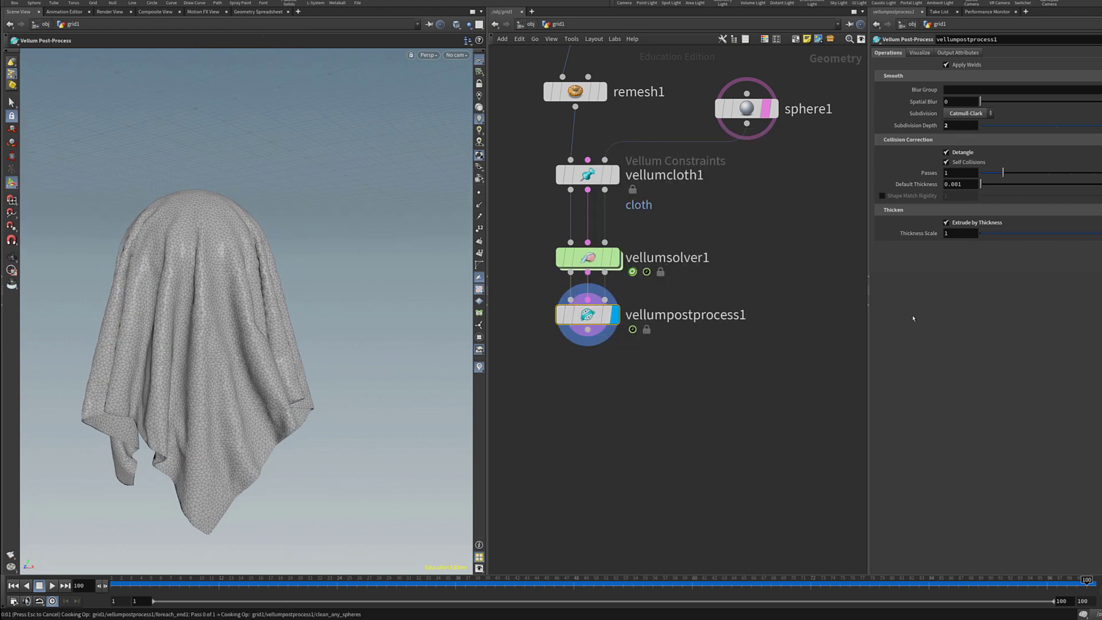
Step: Hide the viewport wireframe and examine the draped cloth at frame 44
key("shift+w")
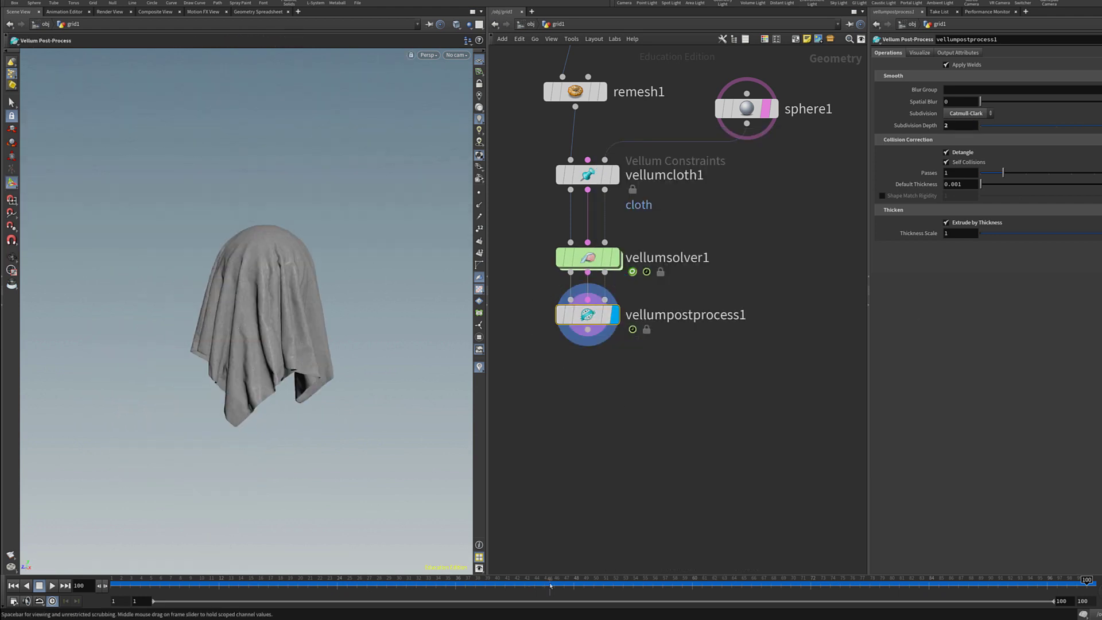
left_click_drag(551, 583, 534, 583)
left_click_drag(310, 307, 287, 350, "alt")
Step: Add a Null node named OUTPUT after the Vellum Post-Process node and align it underneath
middle_click(593, 319)
scroll(604, 348, "down", 5)
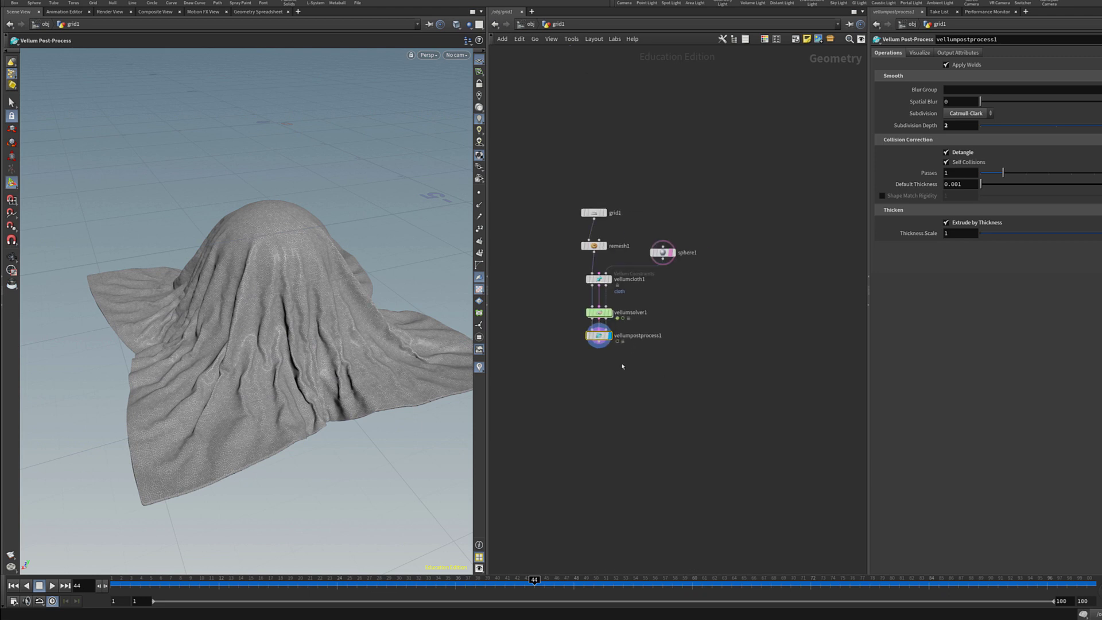
scroll(620, 366, "up", 2)
key("Tab")
type("null")
key("Return")
left_click(601, 368)
double_click(624, 367)
type("OUTPUT")
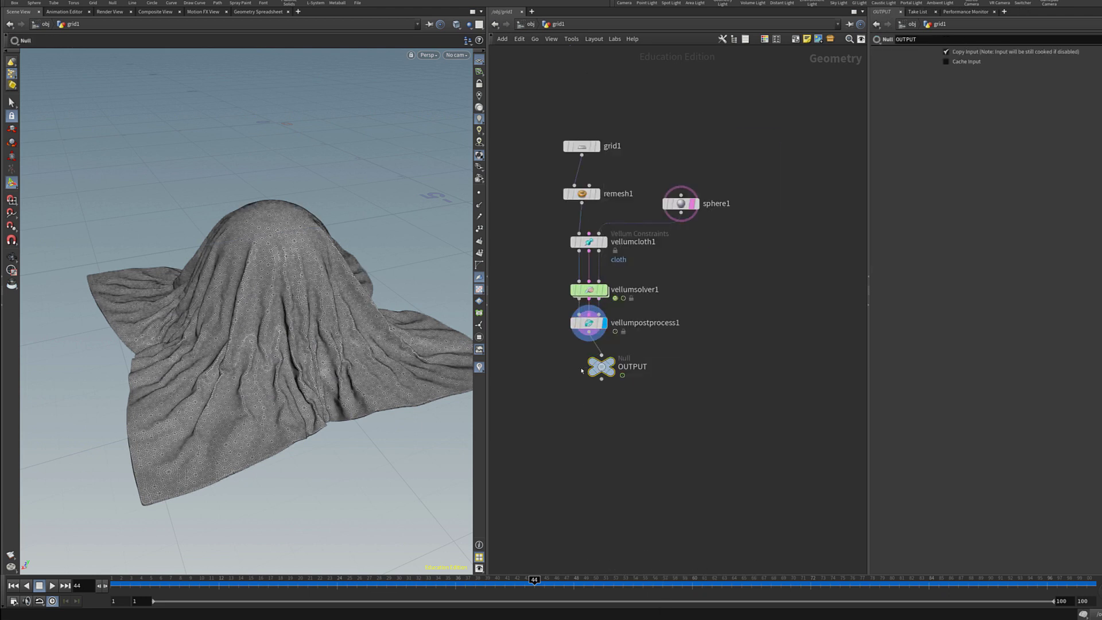
left_click(609, 360)
left_click_drag(601, 367, 590, 375)
Step: Go to the out network and add a Labs Vertex Animation Textures node
key("u")
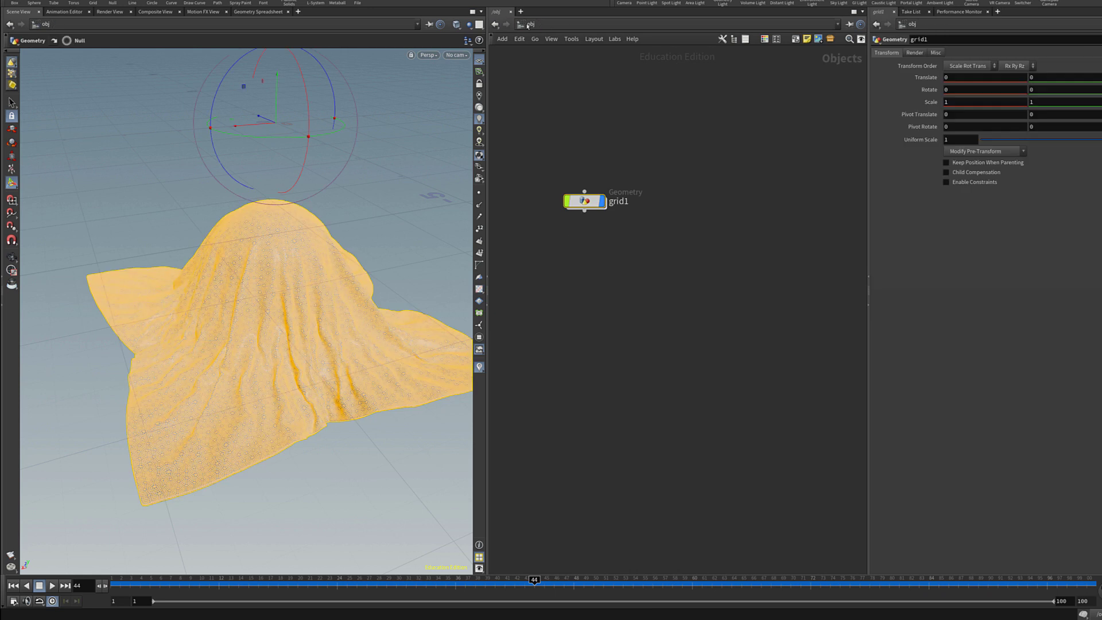
left_click(529, 24)
left_click(552, 81)
key("Tab")
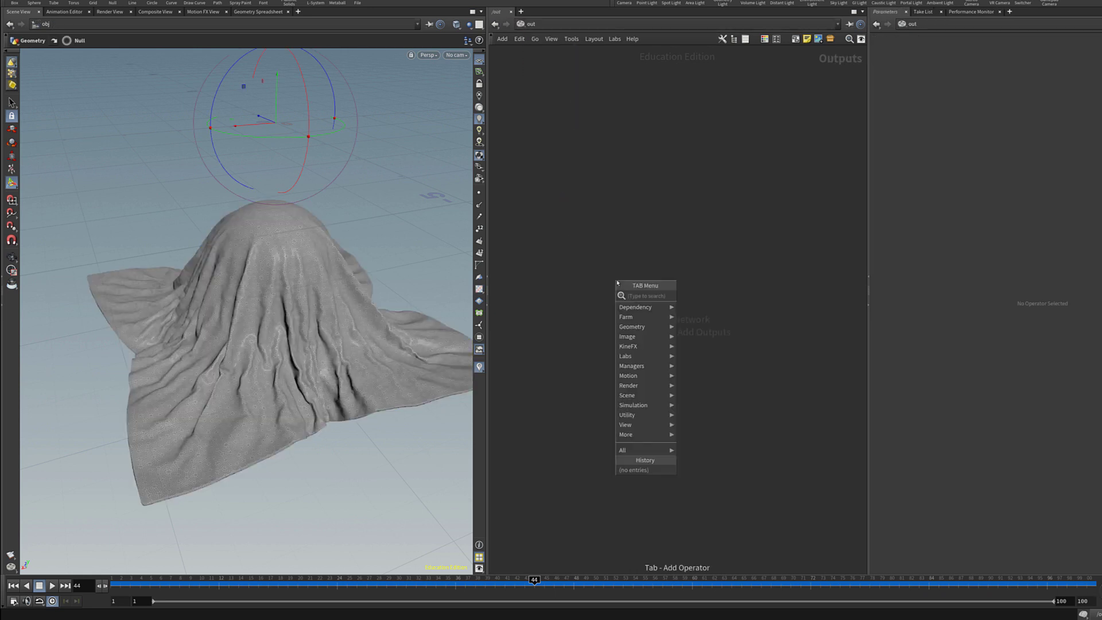
key("Return")
left_click(616, 281)
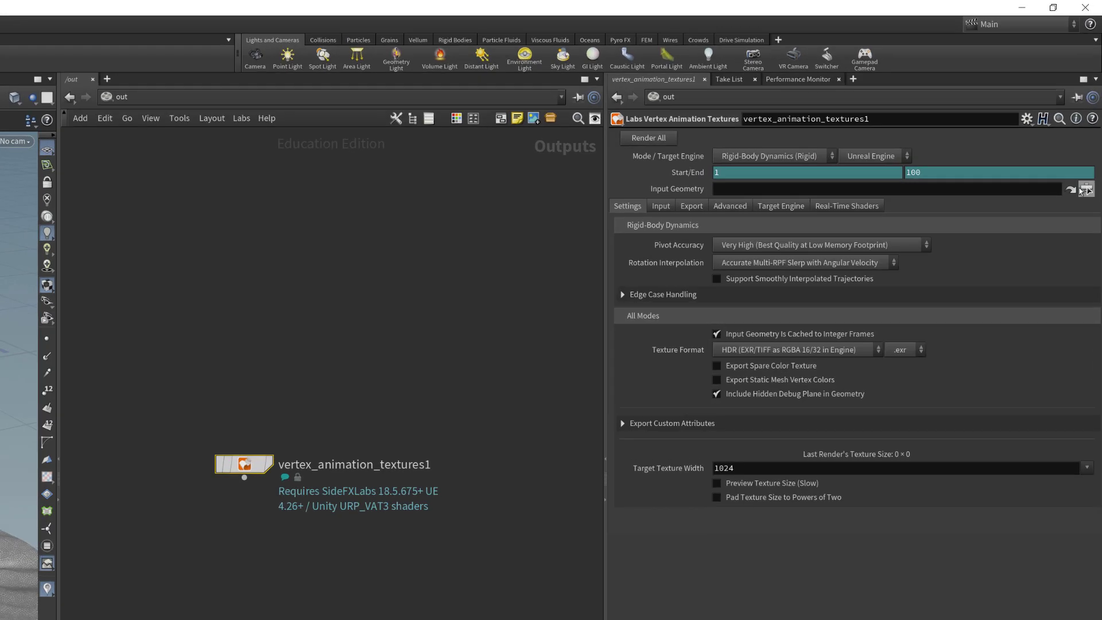
Step: Set the Vertex Animation Textures node's input geometry to /obj/grid1/OUTPUT and its mode to Soft-Body Deformation (Soft)
left_click(1092, 120)
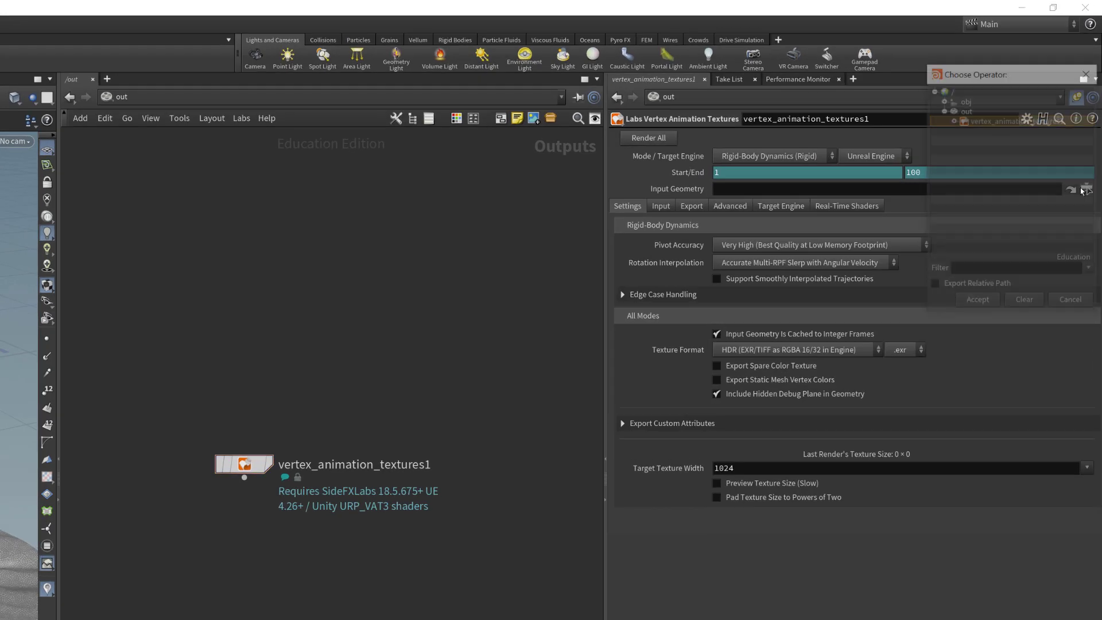
left_click(943, 100)
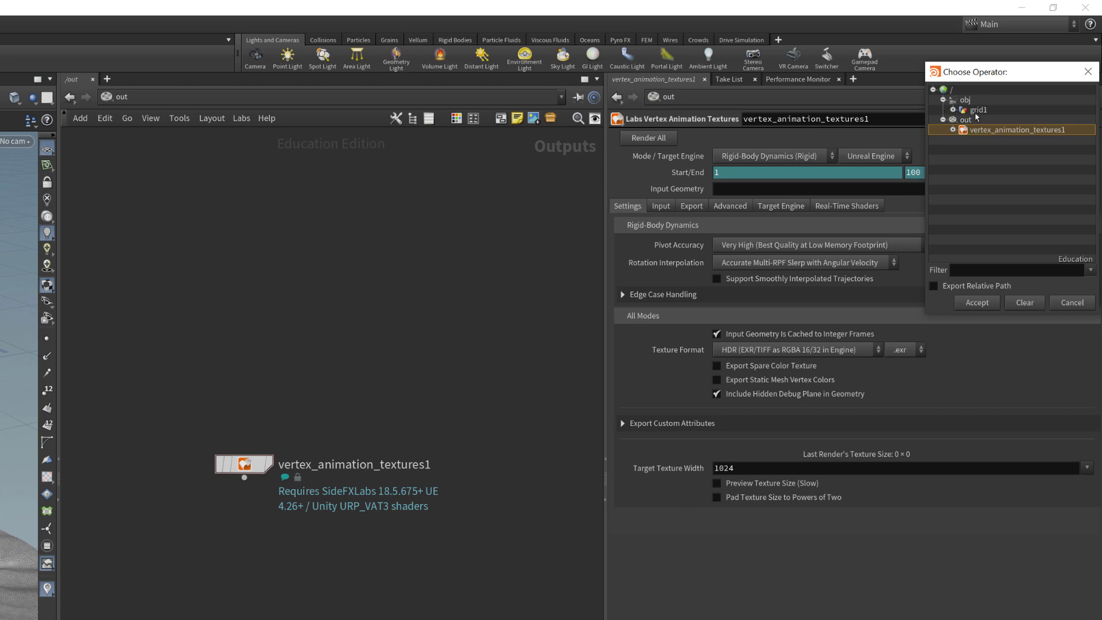
left_click(953, 111)
left_click(983, 121)
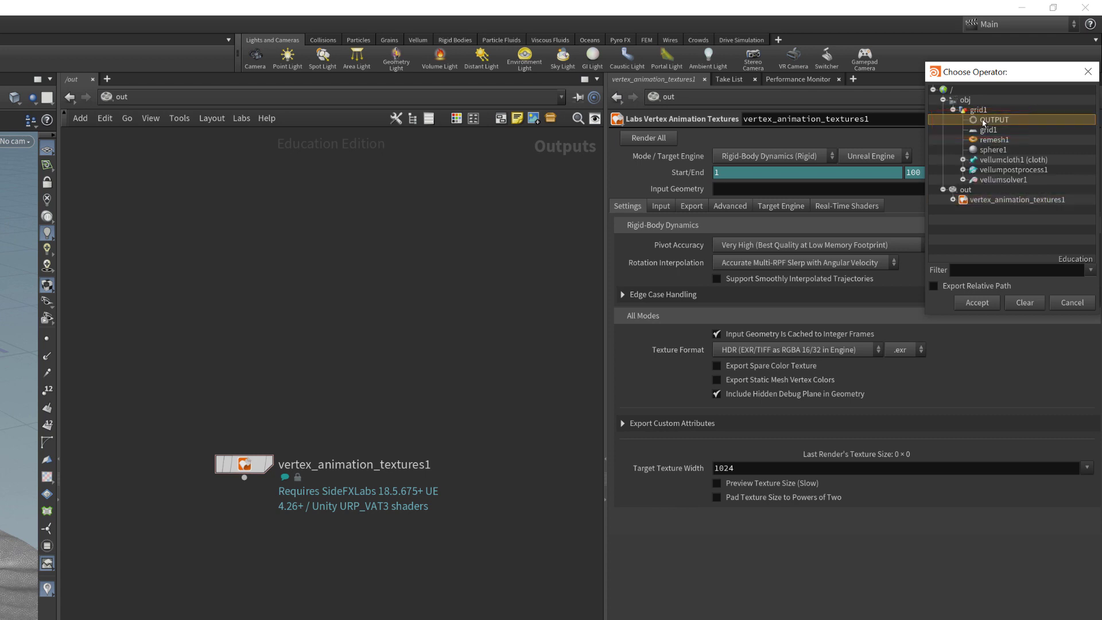
double_click(983, 121)
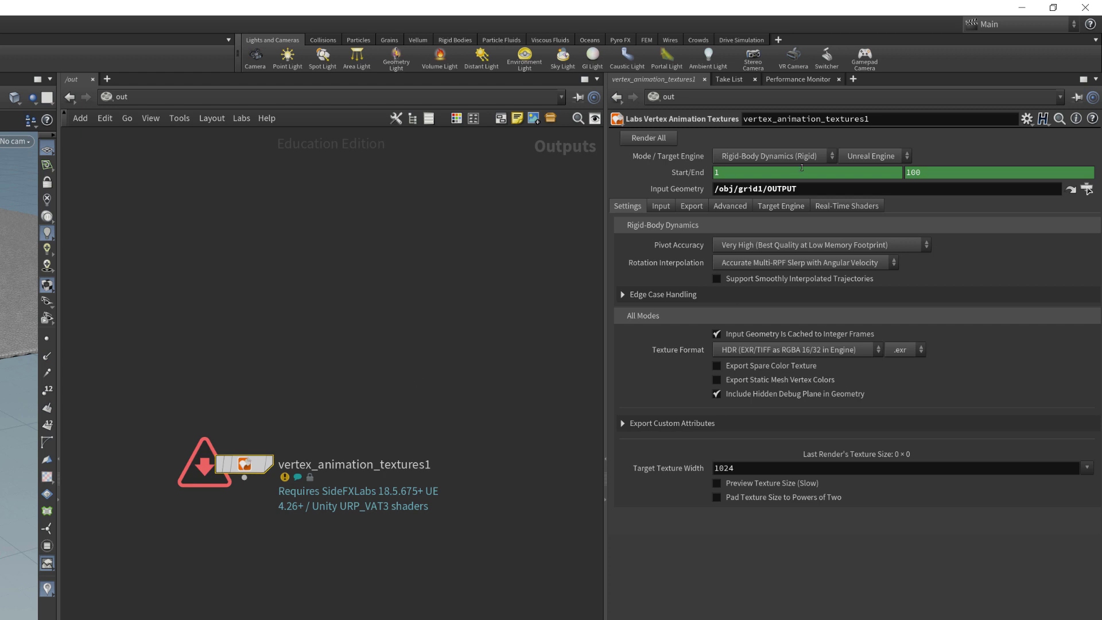
left_click(787, 156)
left_click(775, 167)
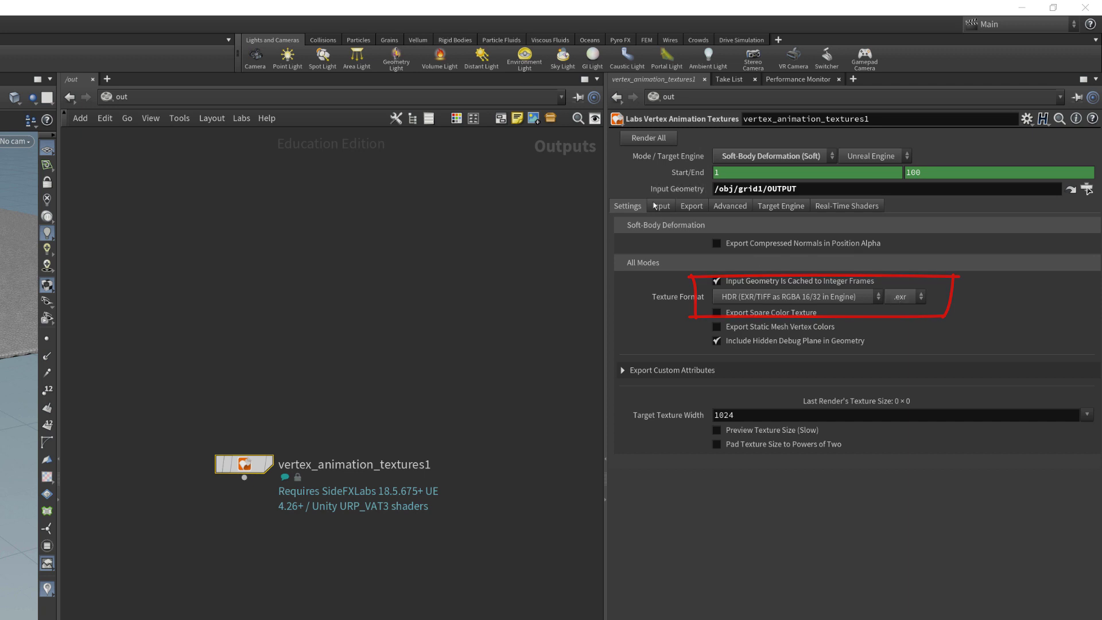
Step: Review the Vertex Animation Textures node's input, export, advanced, target engine and real-time shader settings
left_click(660, 207)
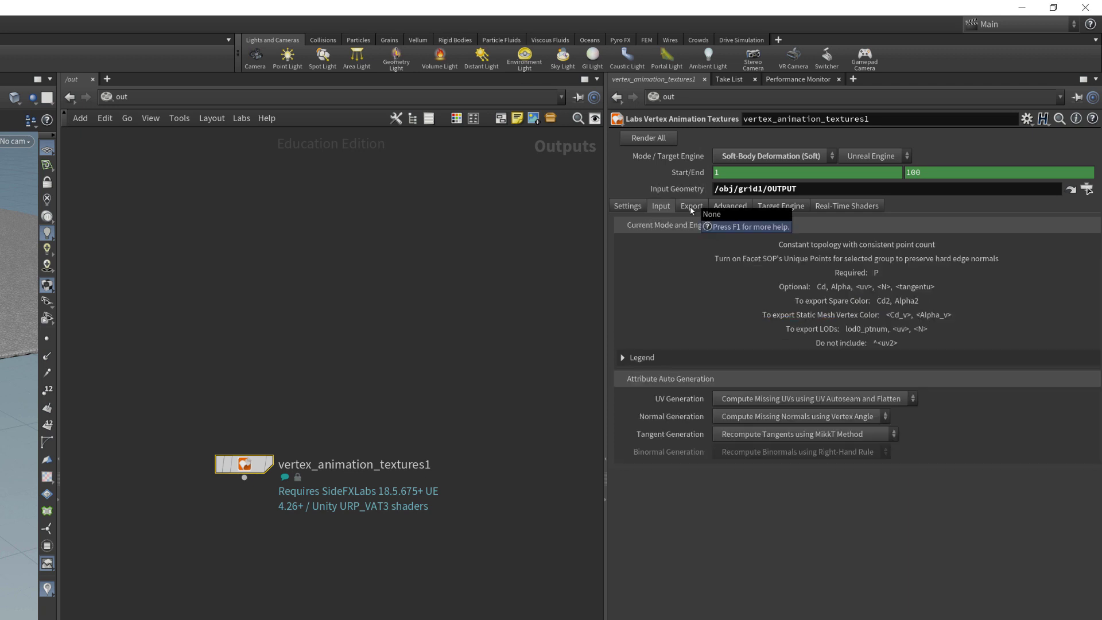
left_click(694, 211)
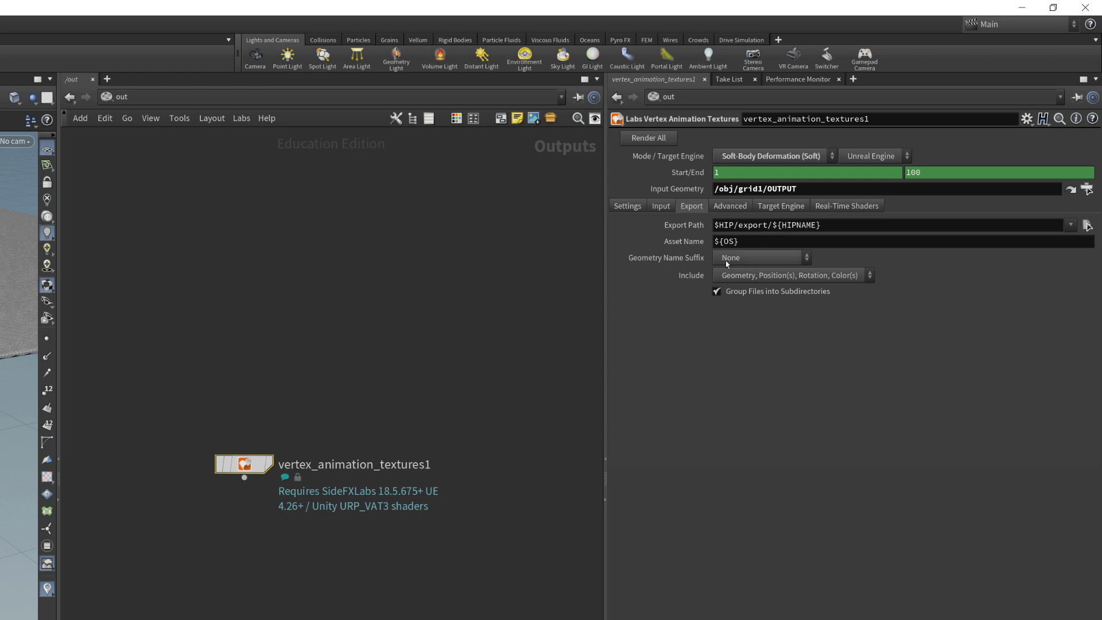
left_click(738, 208)
left_click(787, 208)
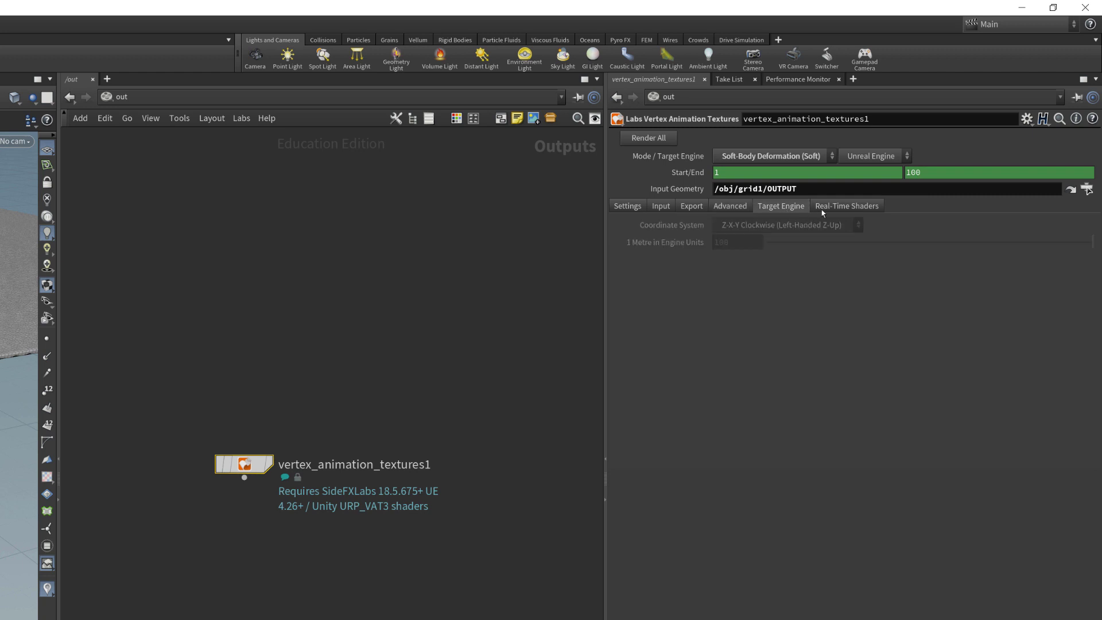
left_click(825, 209)
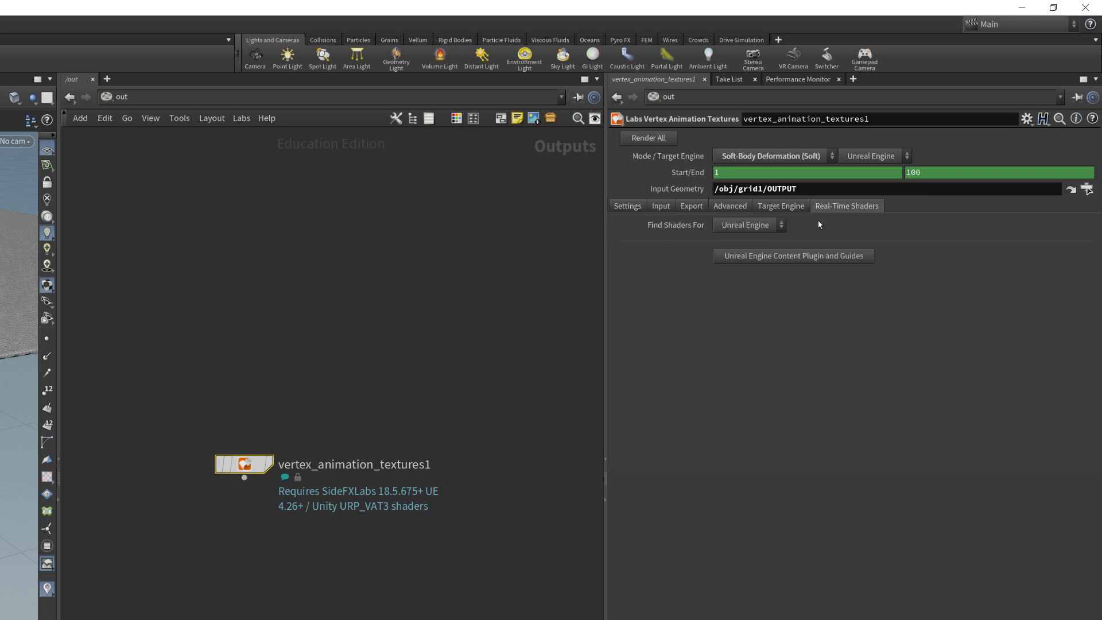
left_click(640, 208)
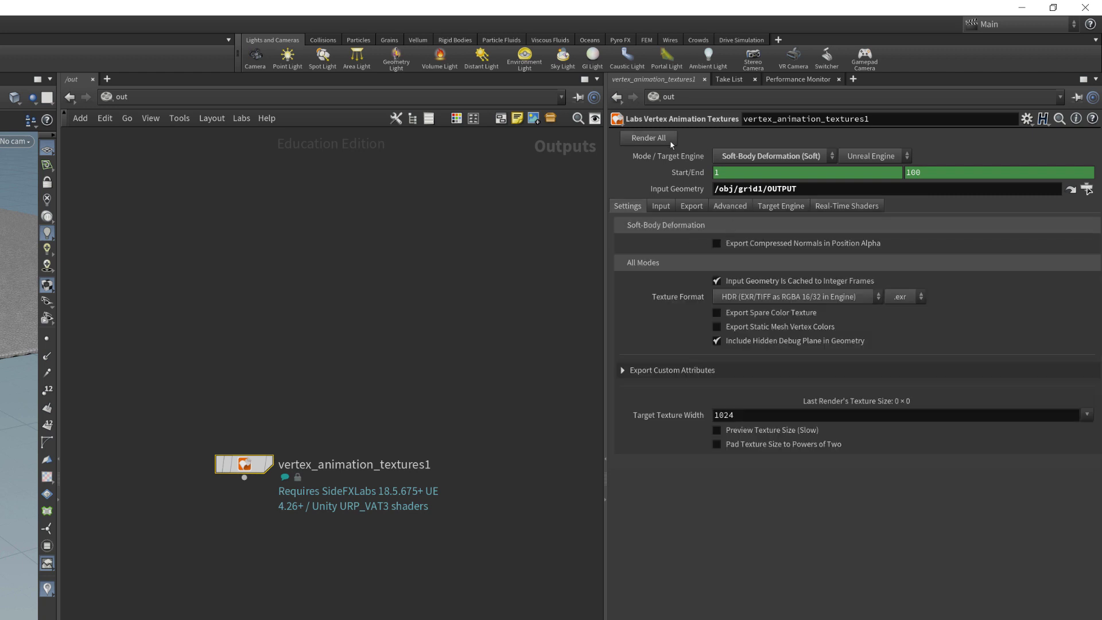
Step: Try to render all vertex animation texture files, checking the exported mesh in the SimpleSetup geo folder and the node's status
left_click(648, 138)
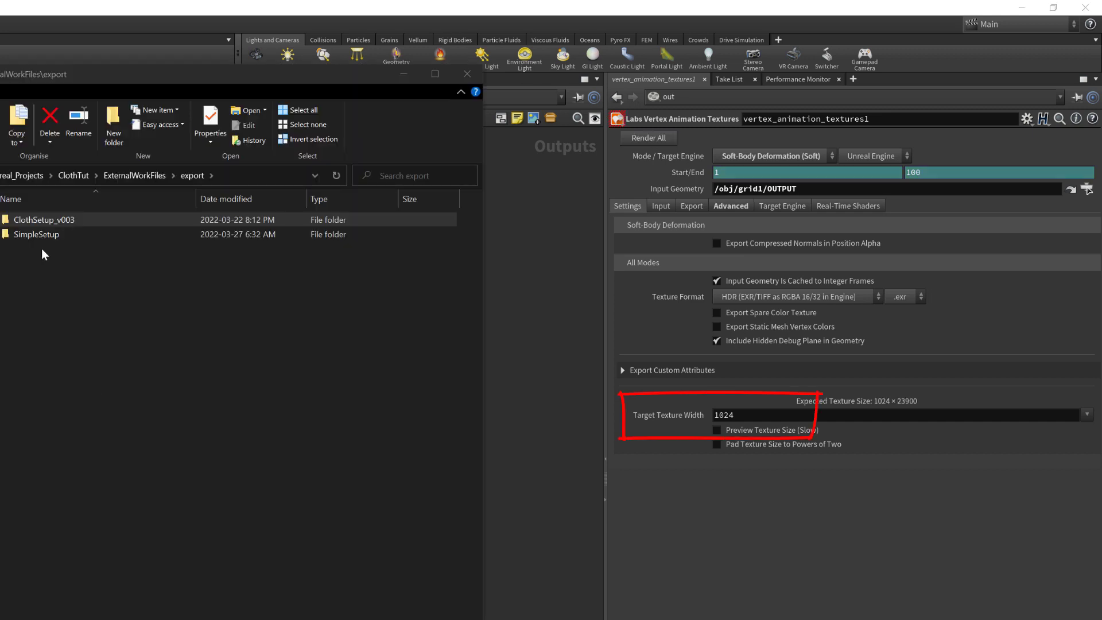
double_click(36, 234)
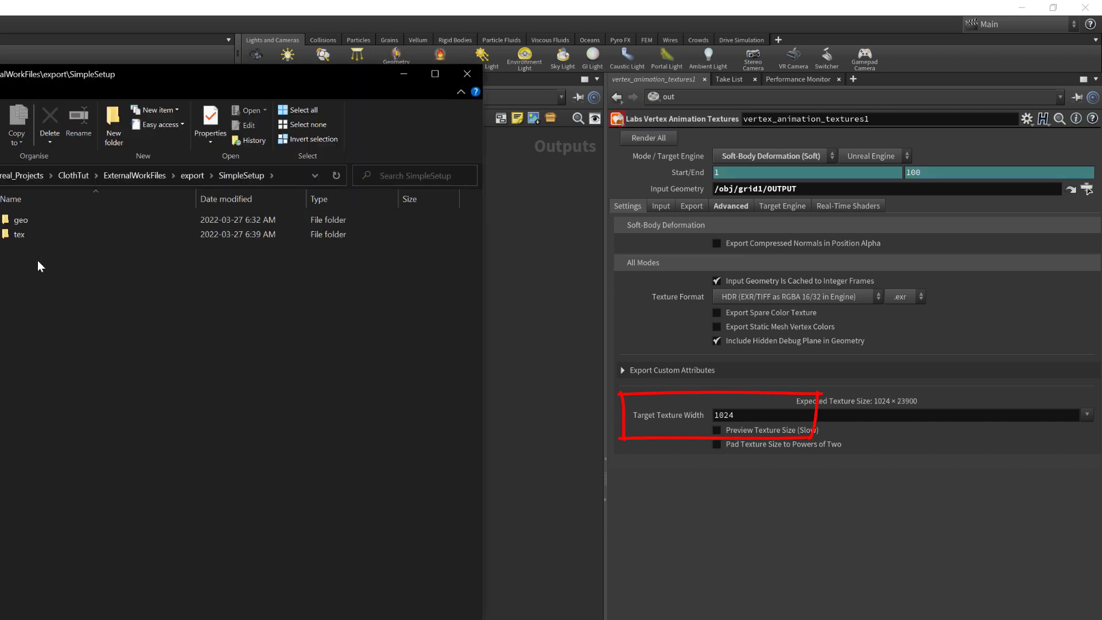
double_click(35, 220)
left_click_drag(483, 280, 630, 284)
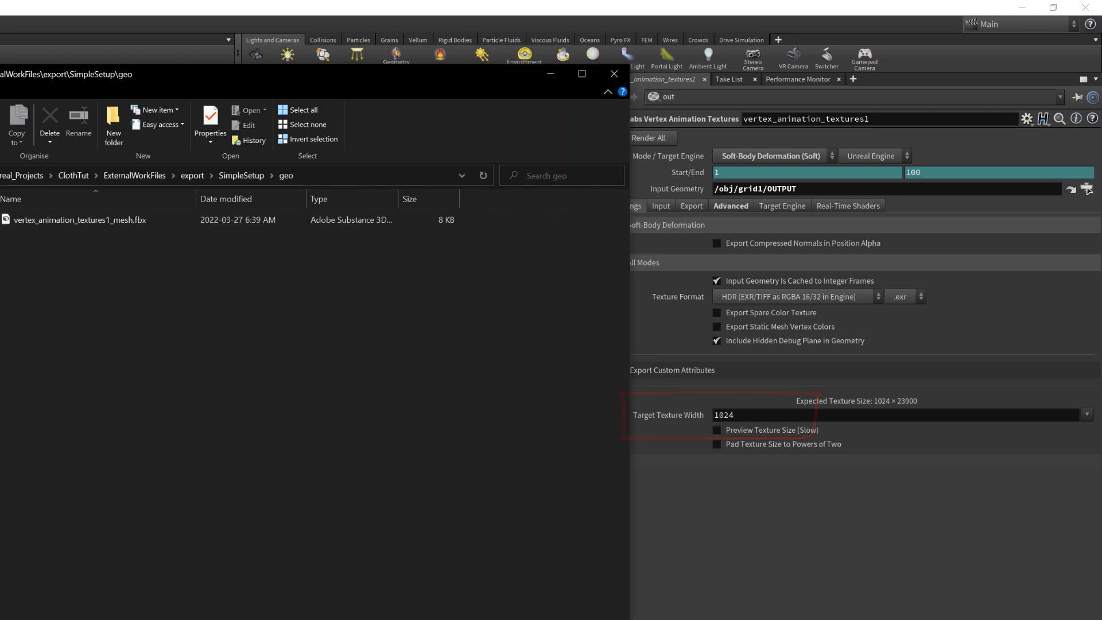
key("alt+Tab")
middle_click(234, 464)
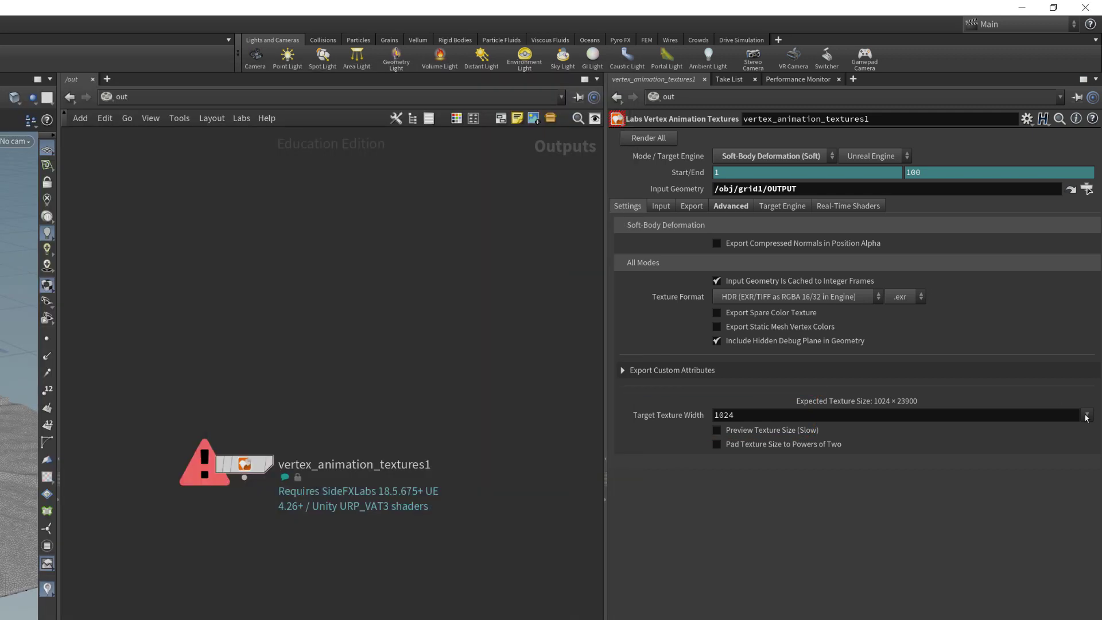
Step: Set the target texture width to 4096 and render all the vertex animation texture files
left_click(1087, 414)
left_click(1079, 528)
left_click(648, 138)
Step: Inspect the exported vertex_animation_textures1_pos.exr texture up close and check the mesh file in the SimpleSetup geo folder
key("alt+Tab")
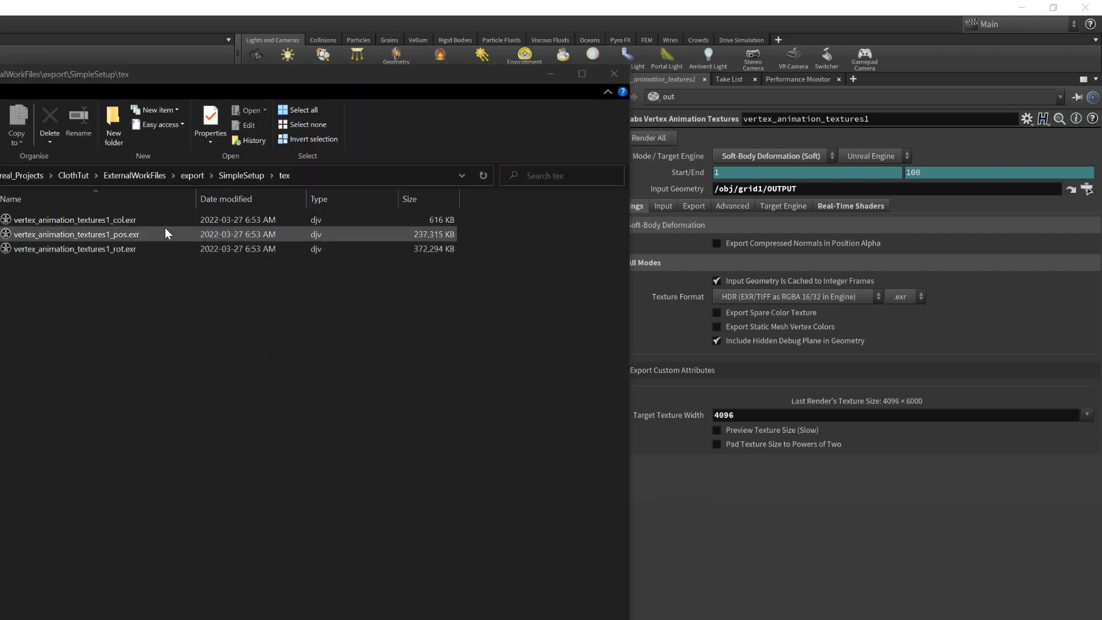
double_click(46, 233)
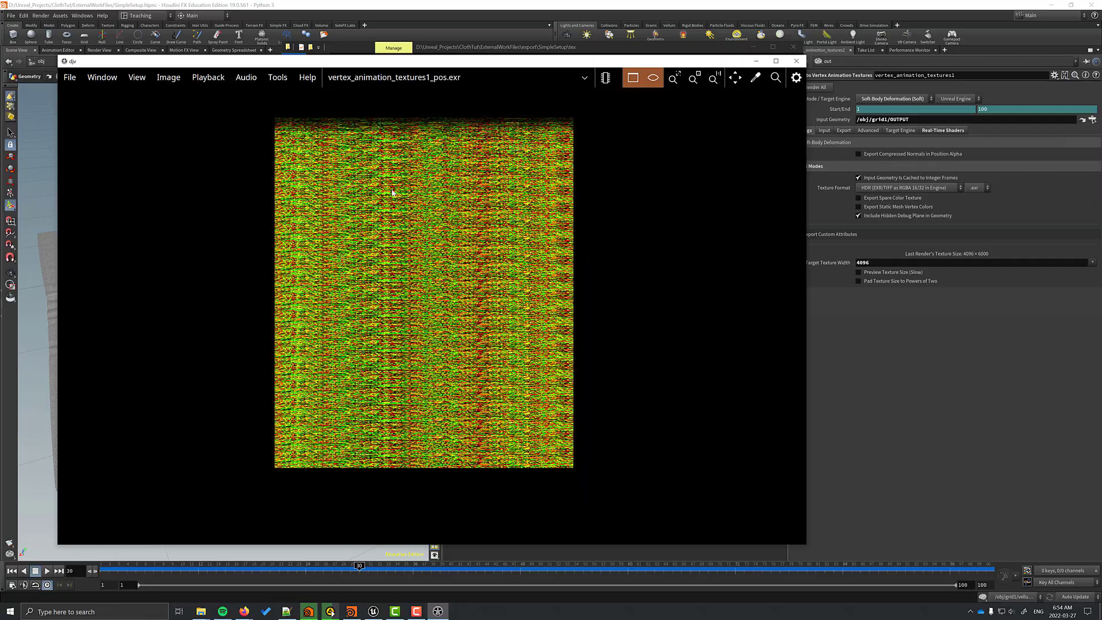
scroll(365, 238, "up", 3)
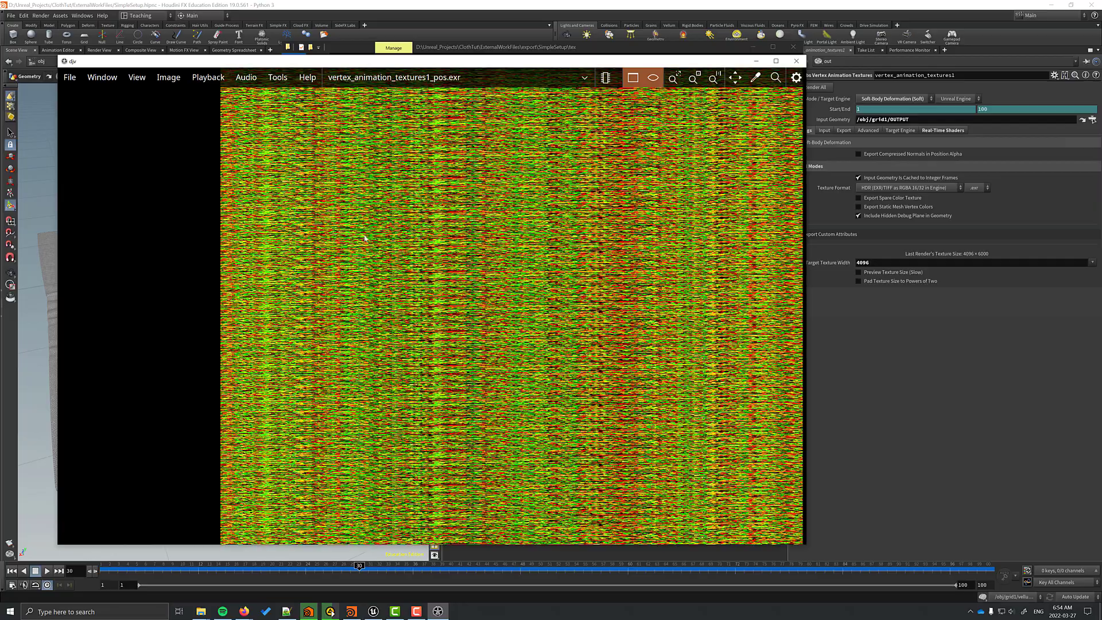
scroll(365, 238, "up", 5)
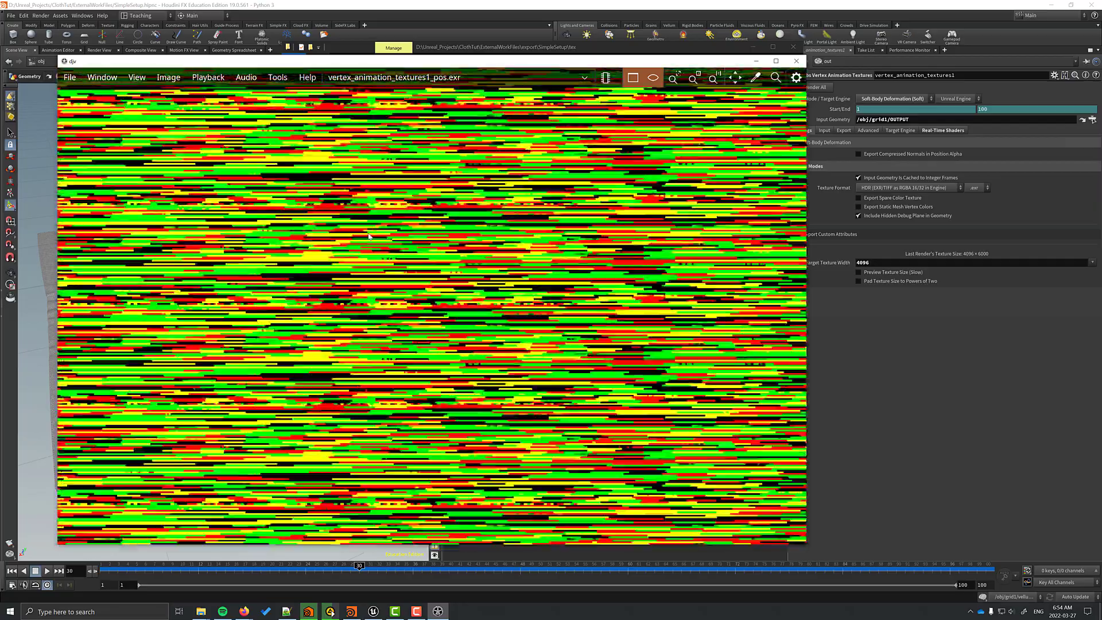
scroll(369, 235, "up", 1)
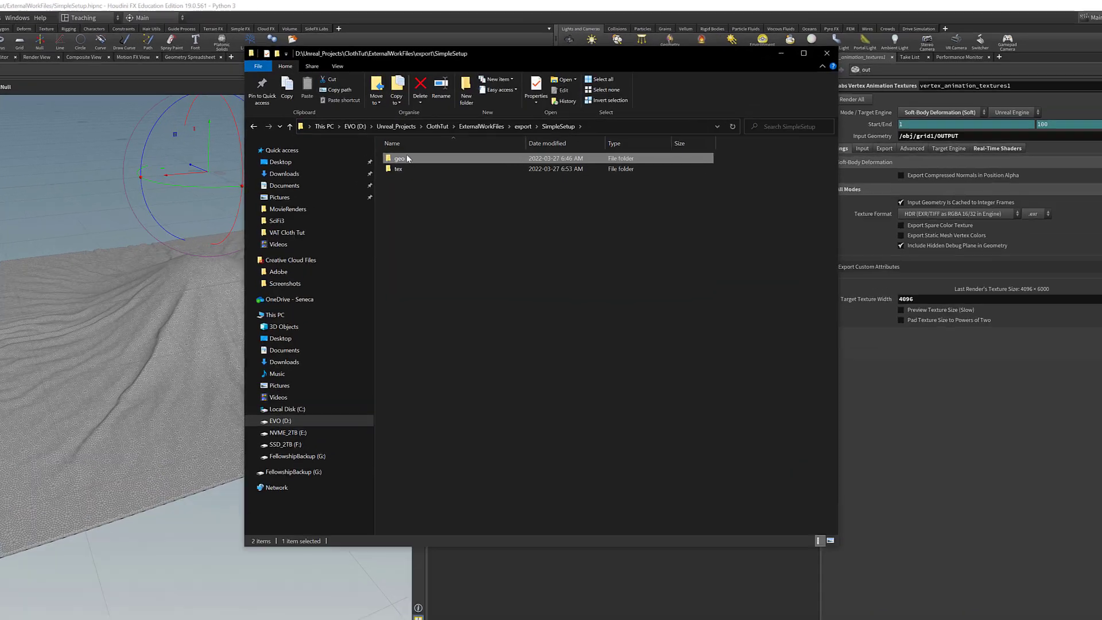
double_click(400, 158)
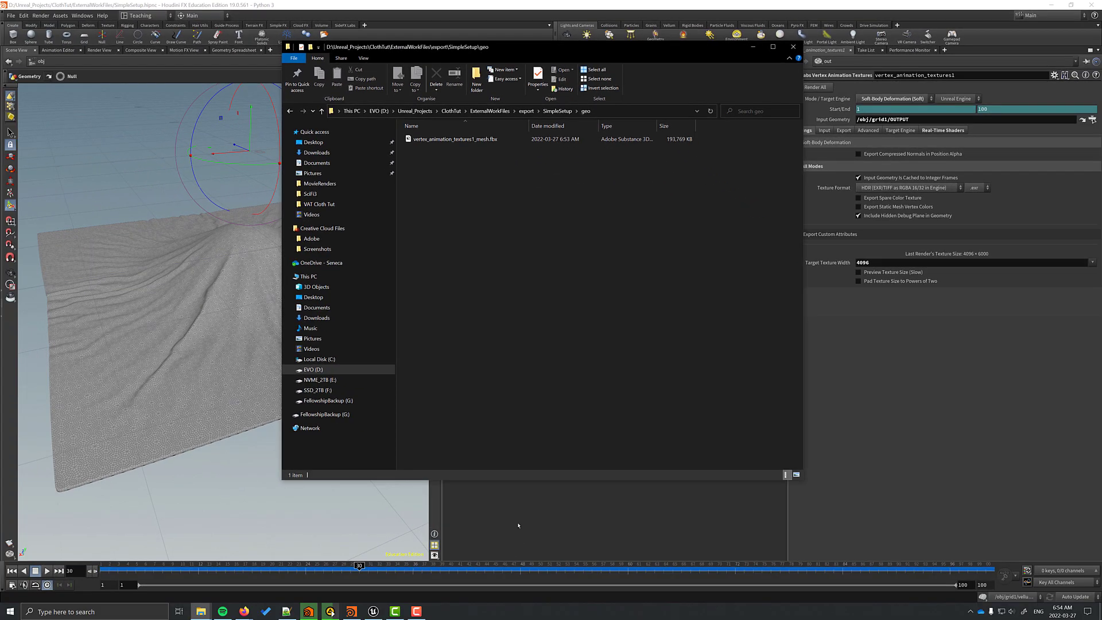
left_click(519, 526)
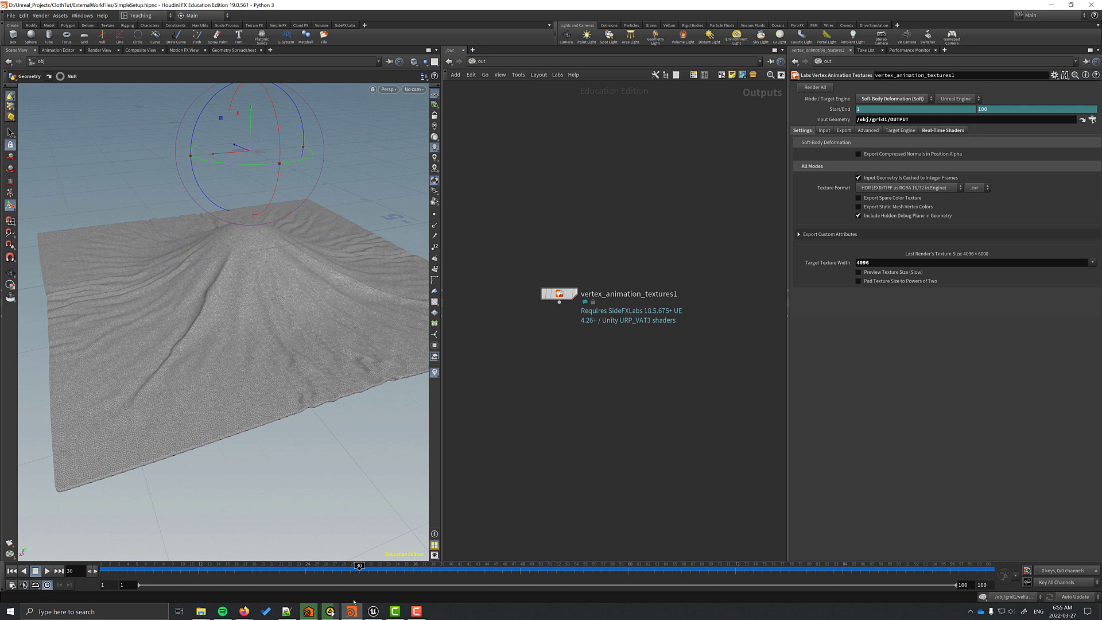
Step: Open the Unreal Engine content plugin folder from the node's shader settings and read the Plugin Installation Guide in 5.0EA
left_click(559, 294)
left_click(941, 131)
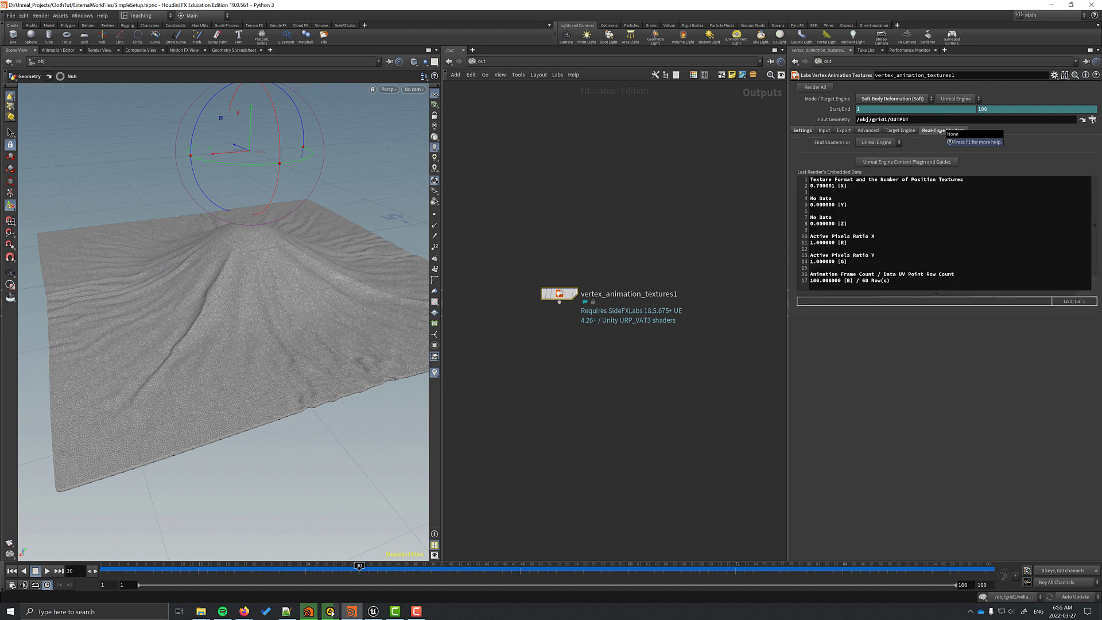
left_click(895, 164)
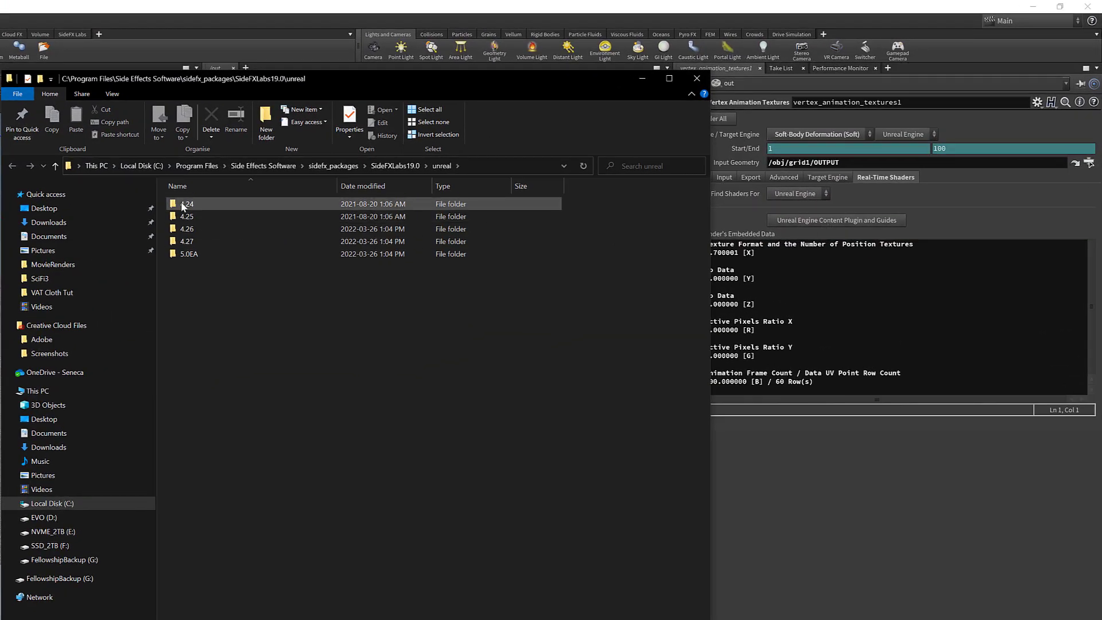
double_click(188, 254)
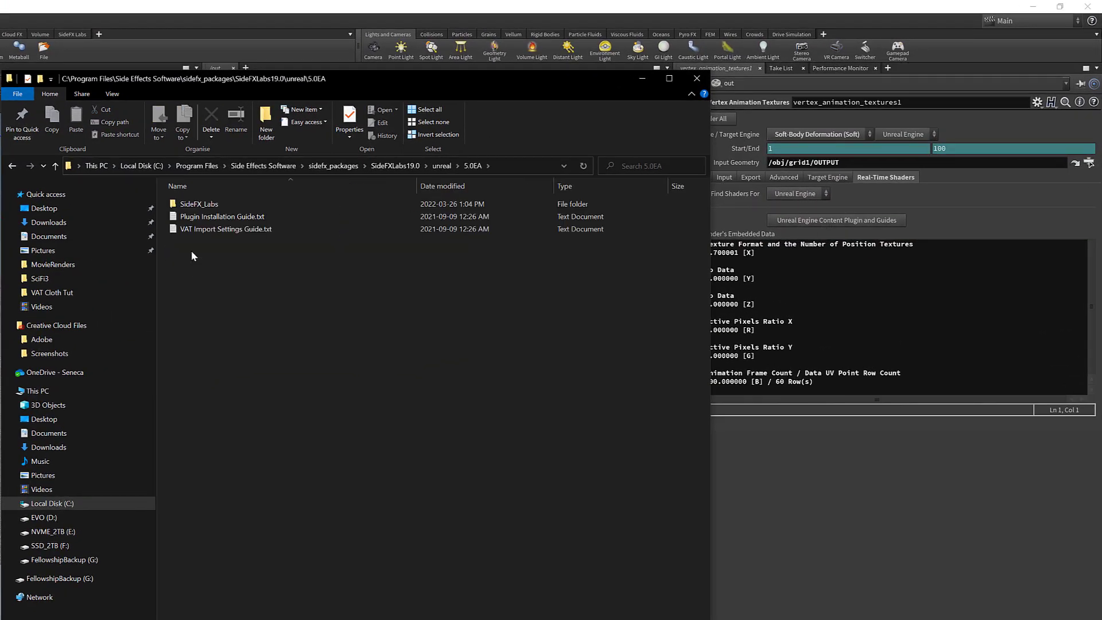
double_click(218, 216)
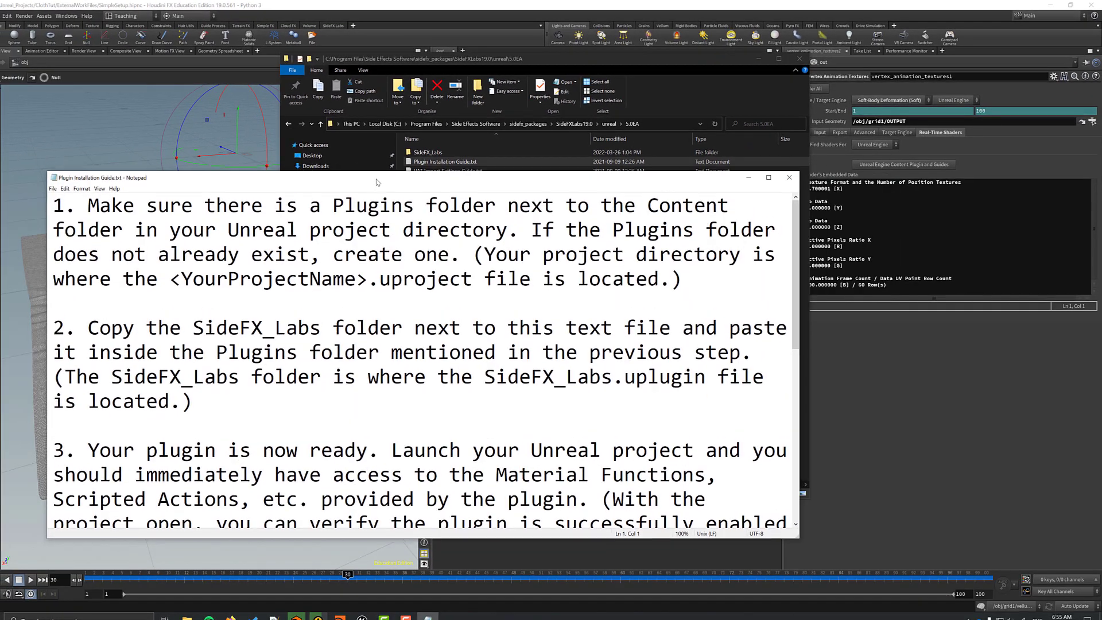
left_click_drag(376, 181, 376, 191)
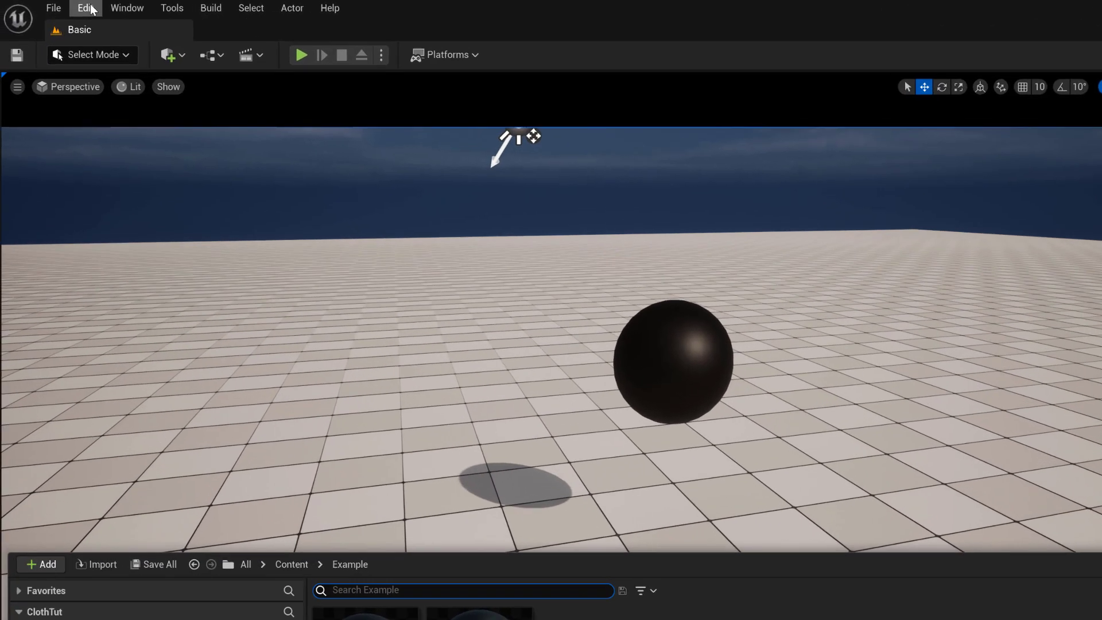
Step: Switch to Unreal Engine and search the project's plugins for sidefx
left_click(36, 5)
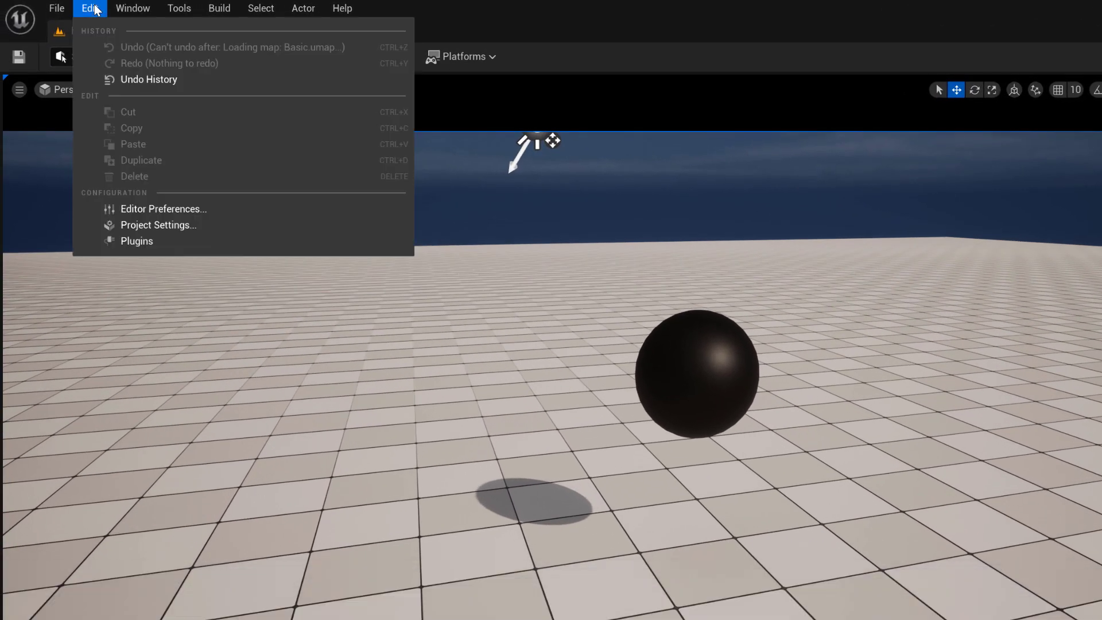
left_click(163, 240)
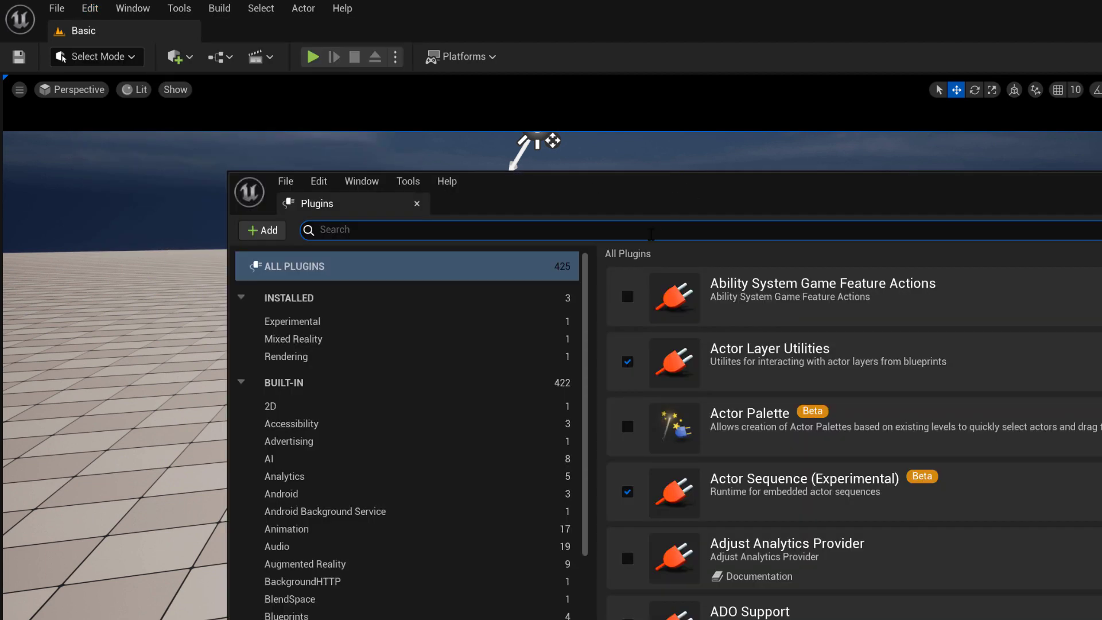
type("sidefx")
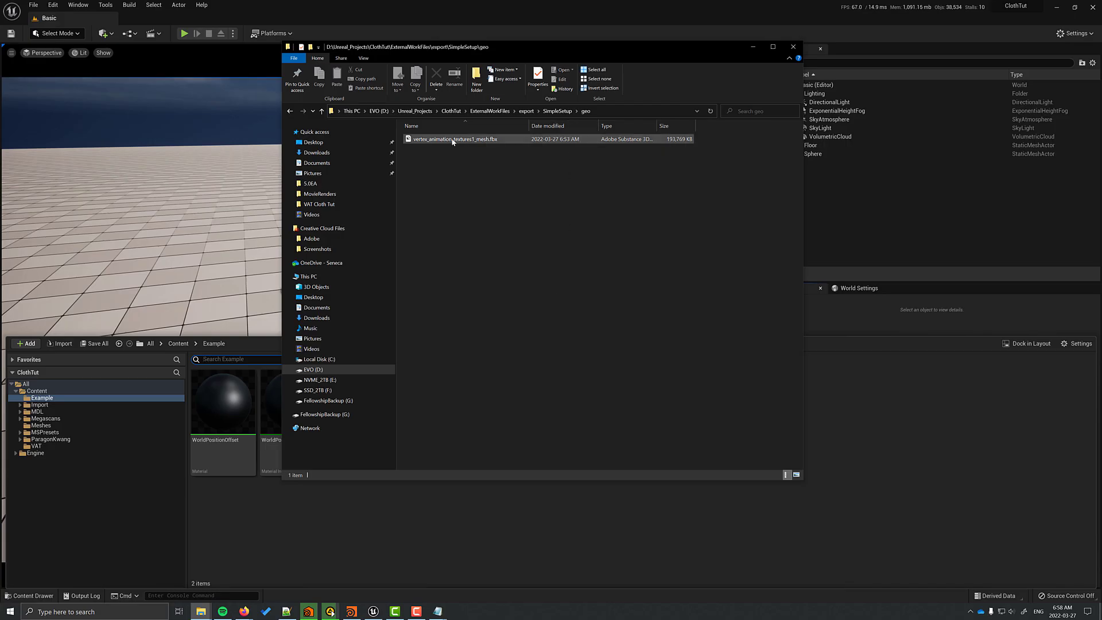
Step: Start importing vertex_animation_textures1_mesh.fbx into the Example content folder and turn off every toggle in the FBX import options
left_click(453, 142)
left_click_drag(453, 142, 498, 548)
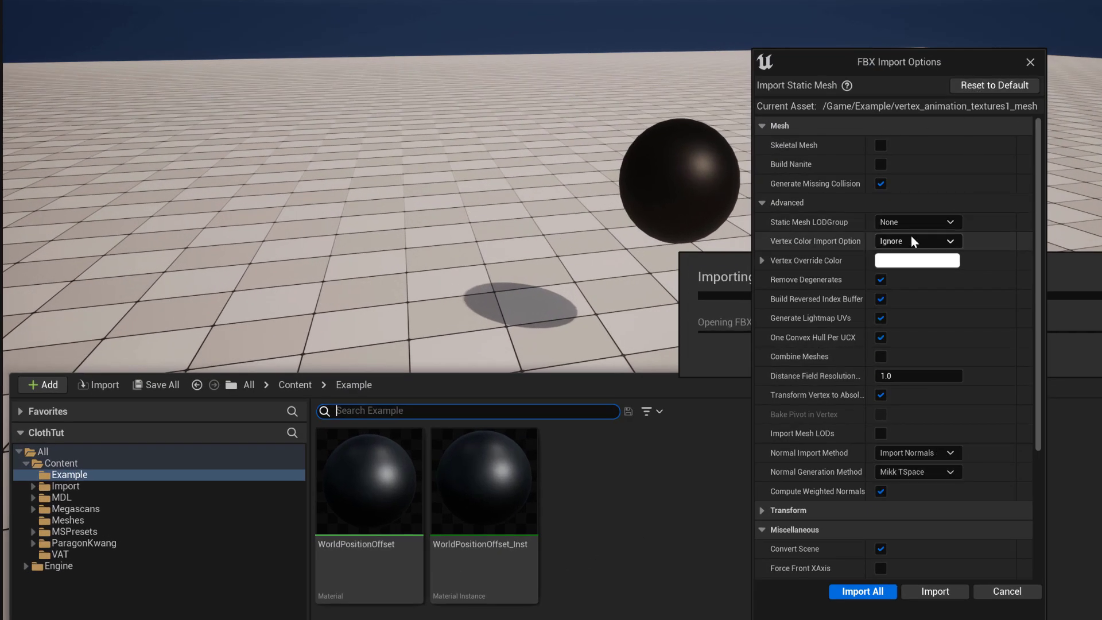
left_click(881, 184)
left_click(880, 280)
left_click(880, 299)
left_click(880, 318)
left_click(880, 337)
left_click(880, 395)
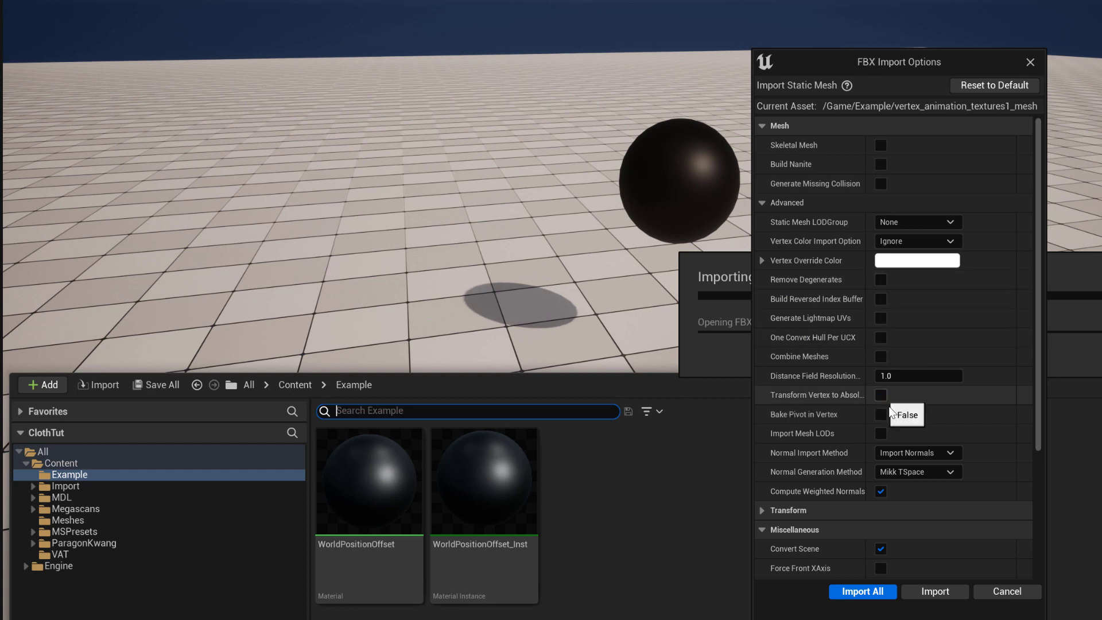
left_click(881, 491)
left_click(880, 549)
left_click(762, 510)
scroll(762, 511, "down", 2)
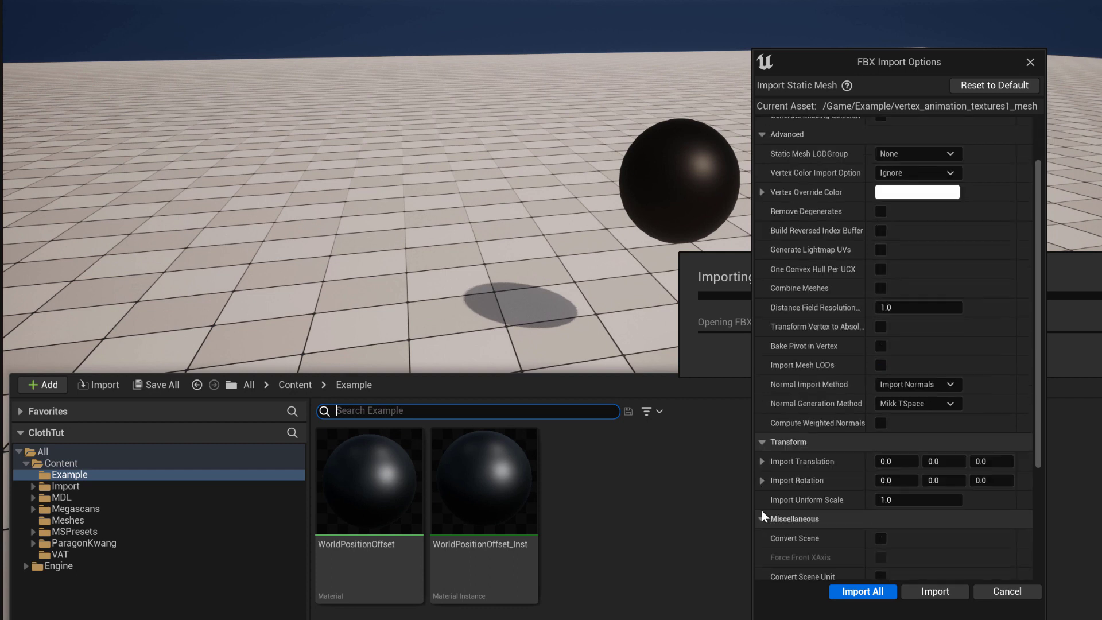
left_click(762, 441)
scroll(762, 453, "up", 2)
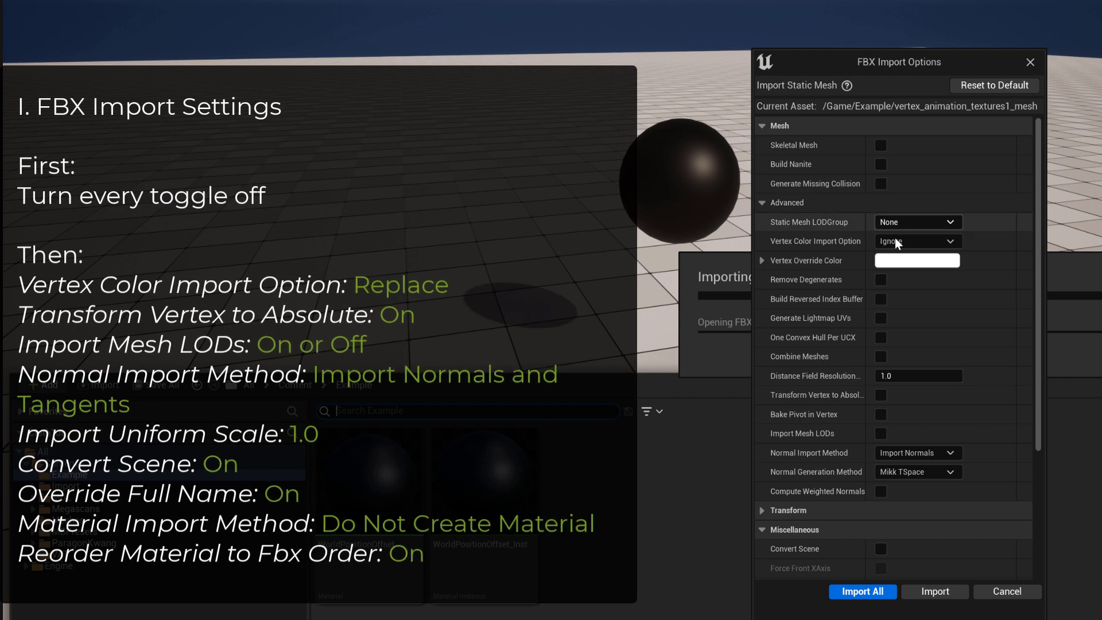
Step: Set the mesh's Vertex Color Import Option to Replace and enable Transform Vertex to Absolute
left_click(896, 247)
left_click(905, 260)
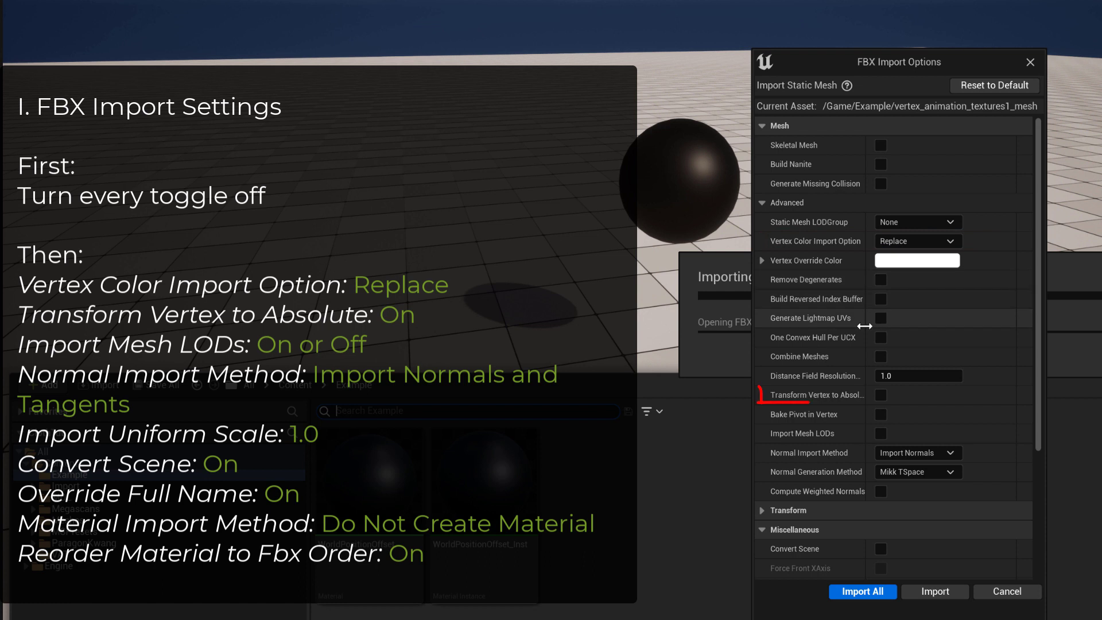
left_click(881, 395)
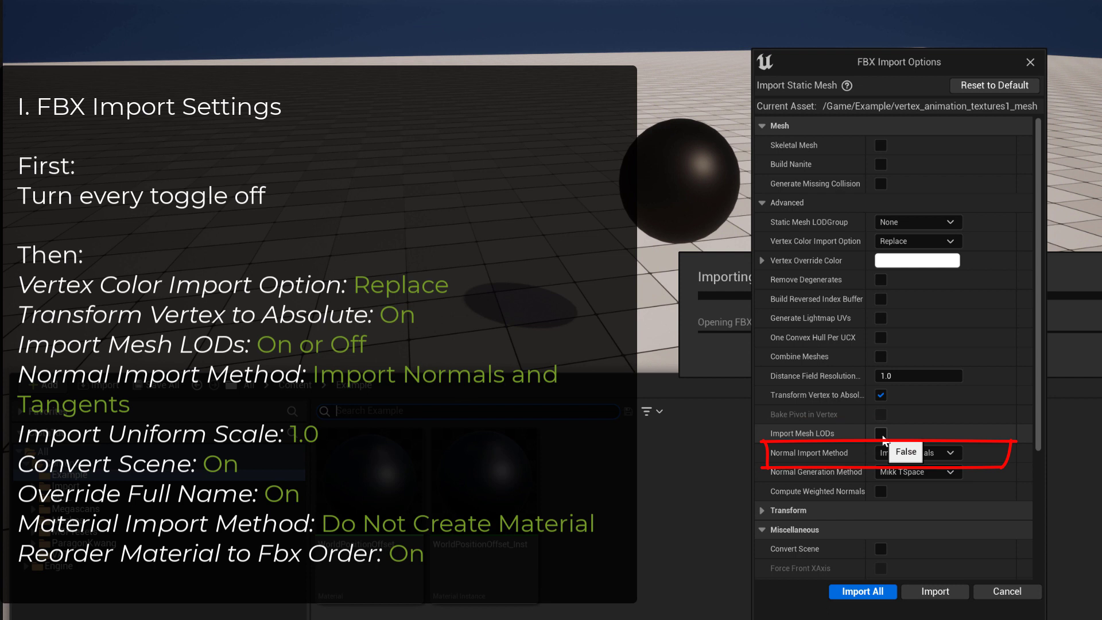
Step: Set the mesh's Normal Import Method to Import Normals and Tangents and enable Convert Scene in the import options
left_click(917, 453)
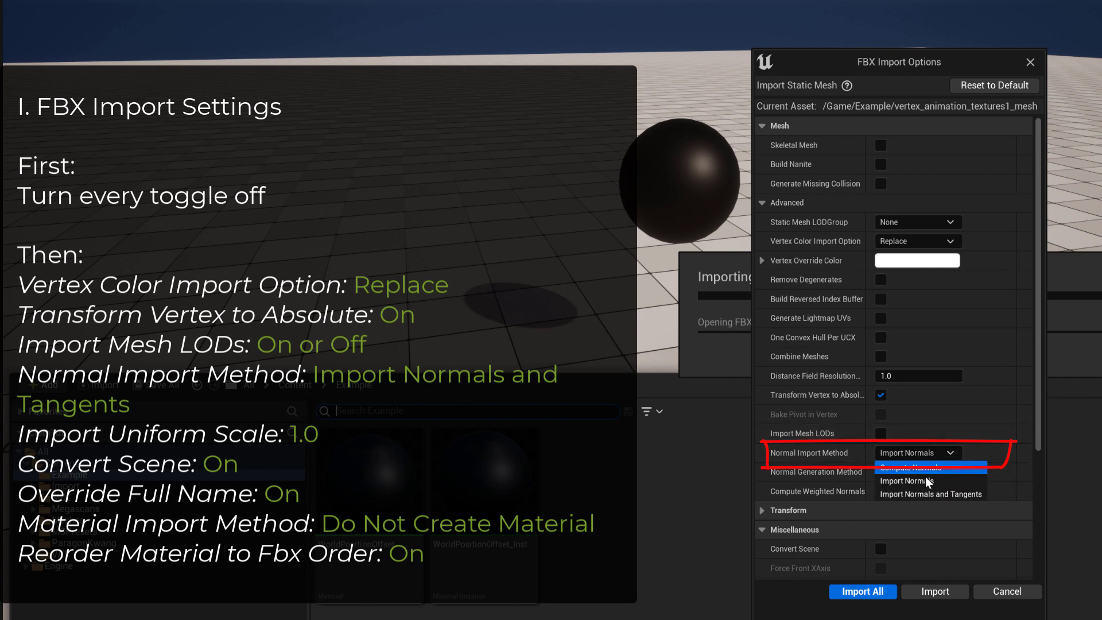
left_click(930, 495)
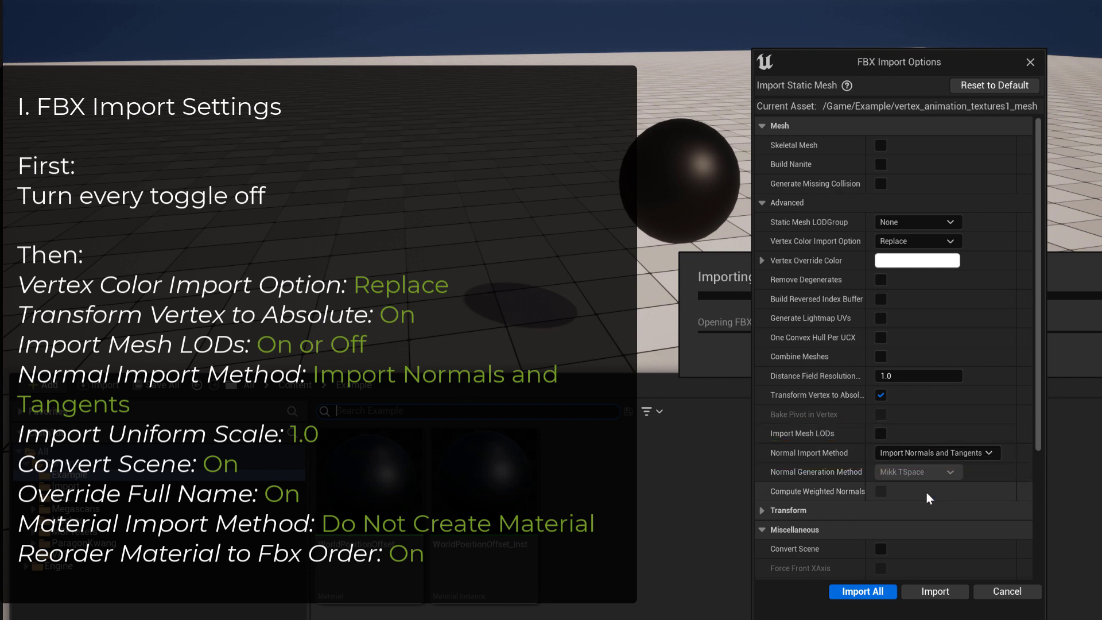
left_click(761, 510)
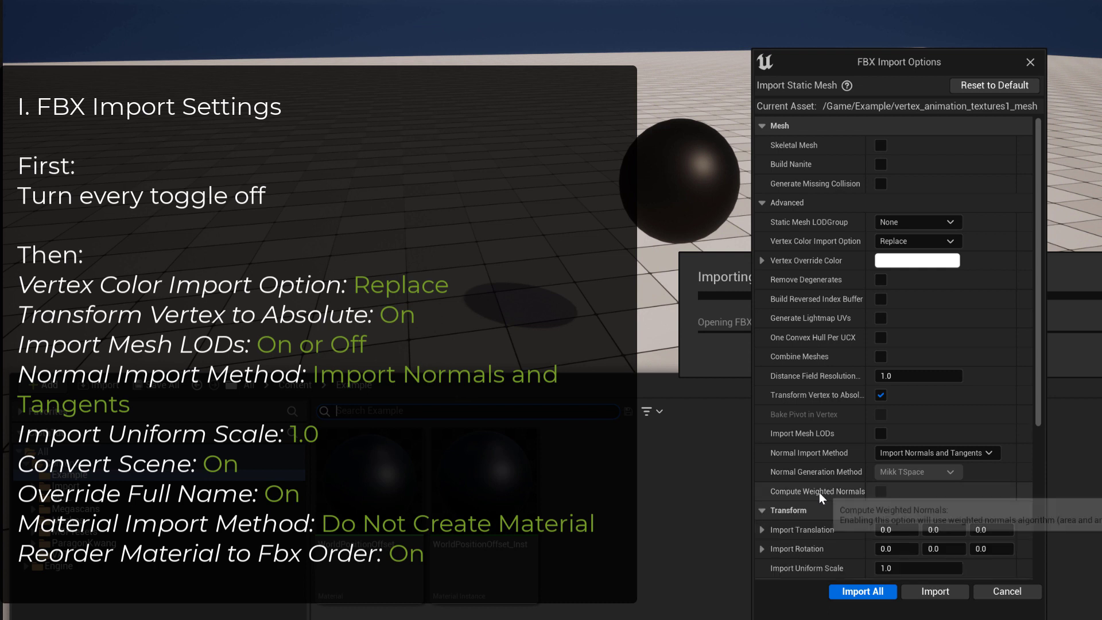
scroll(819, 492, "down", 3)
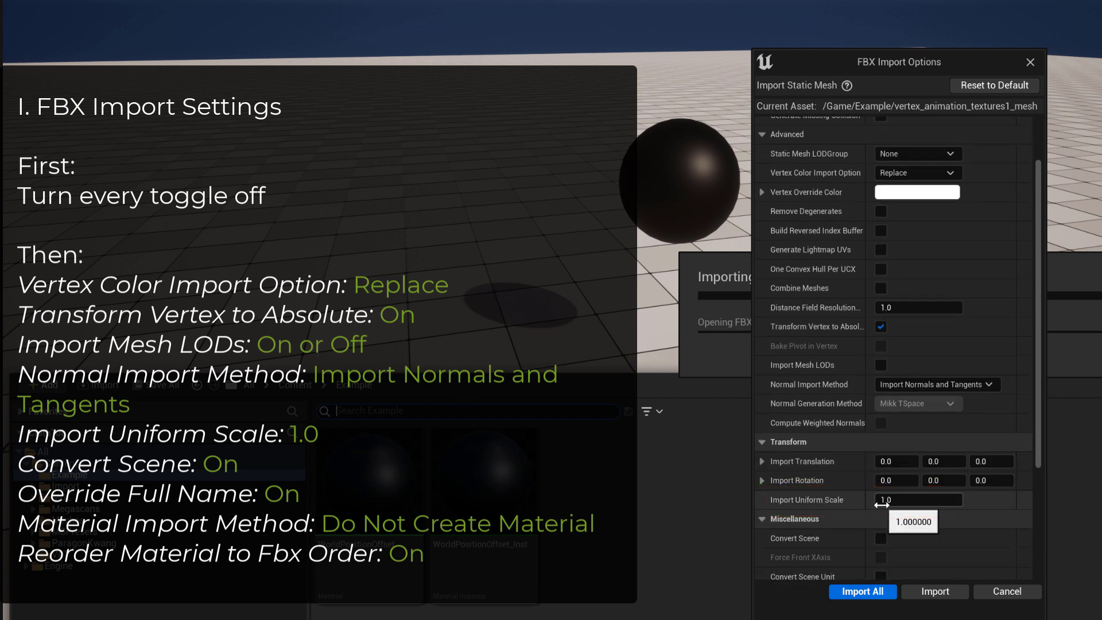
scroll(881, 504, "down", 1)
left_click(881, 515)
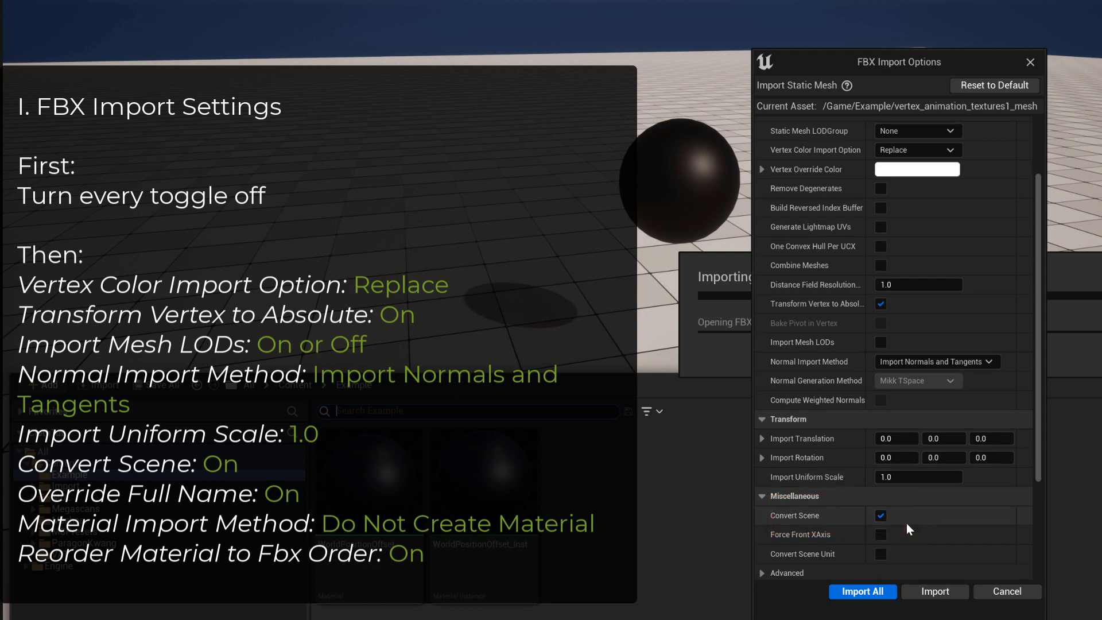
Step: Set Material Import Method to Do Not Create Material, with Override Full Name and Reorder Material to Fbx Order on, and import the mesh
left_click(787, 572)
scroll(881, 498, "down", 1)
scroll(882, 498, "down", 5)
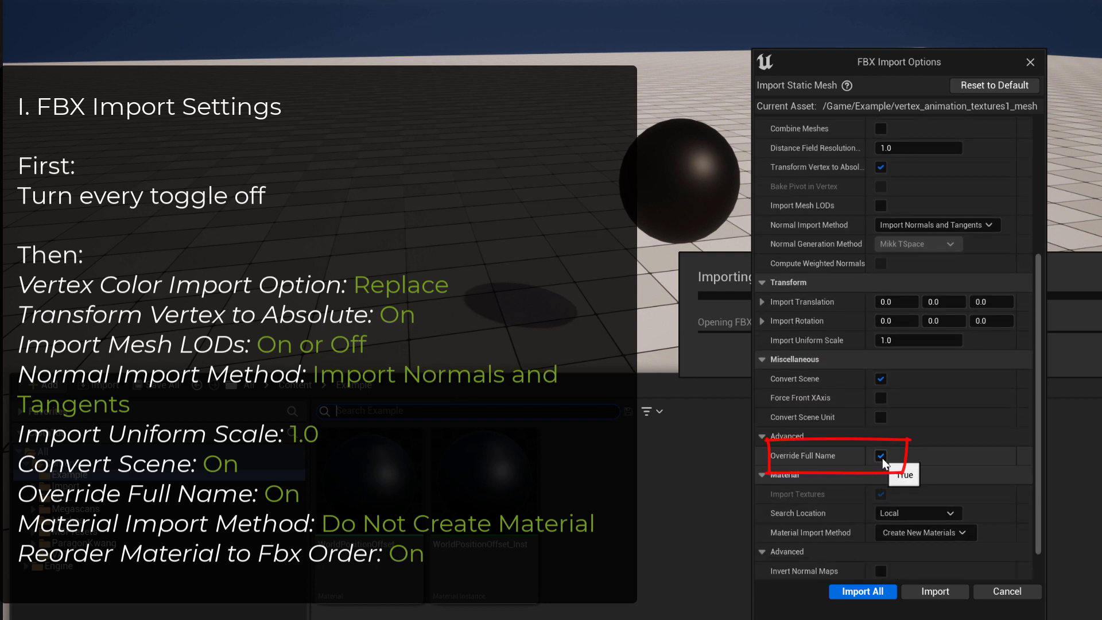
left_click(902, 534)
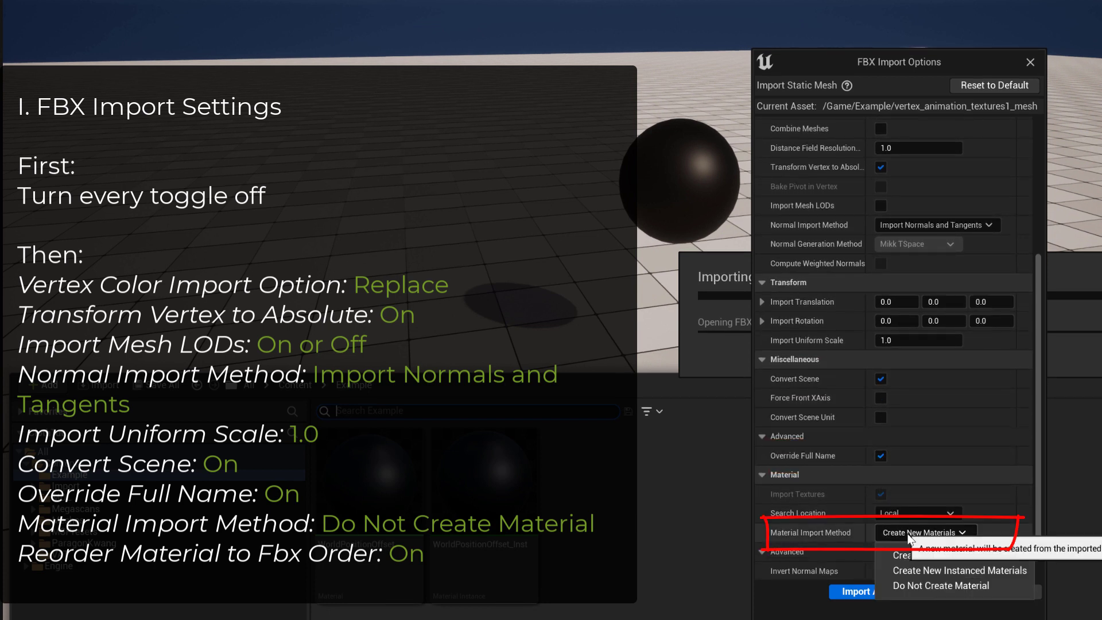
left_click(924, 582)
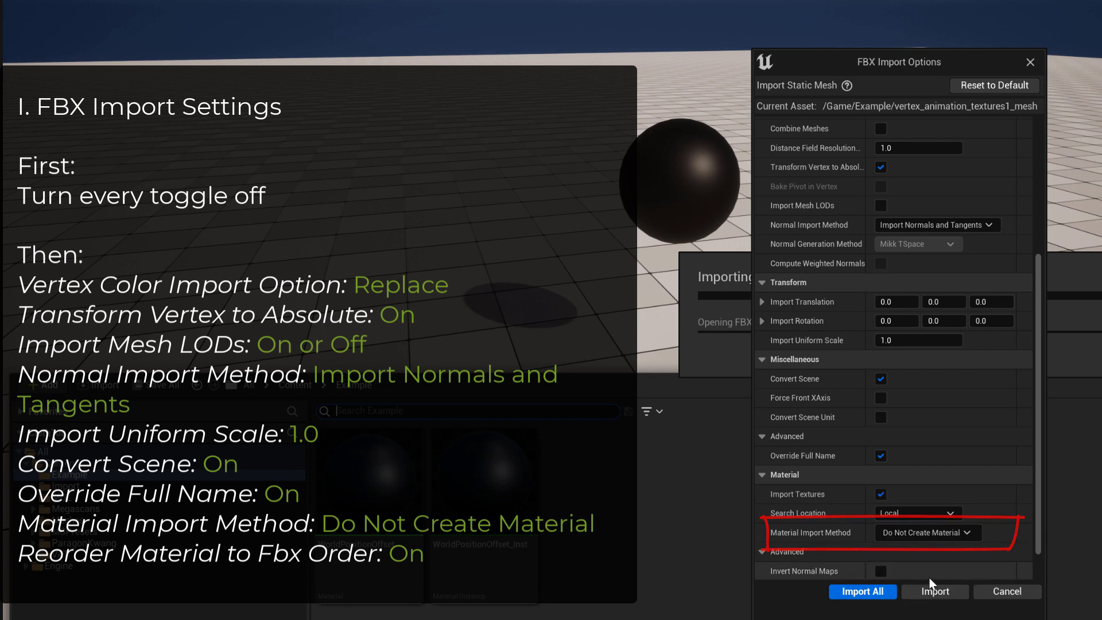
scroll(867, 492, "down", 2)
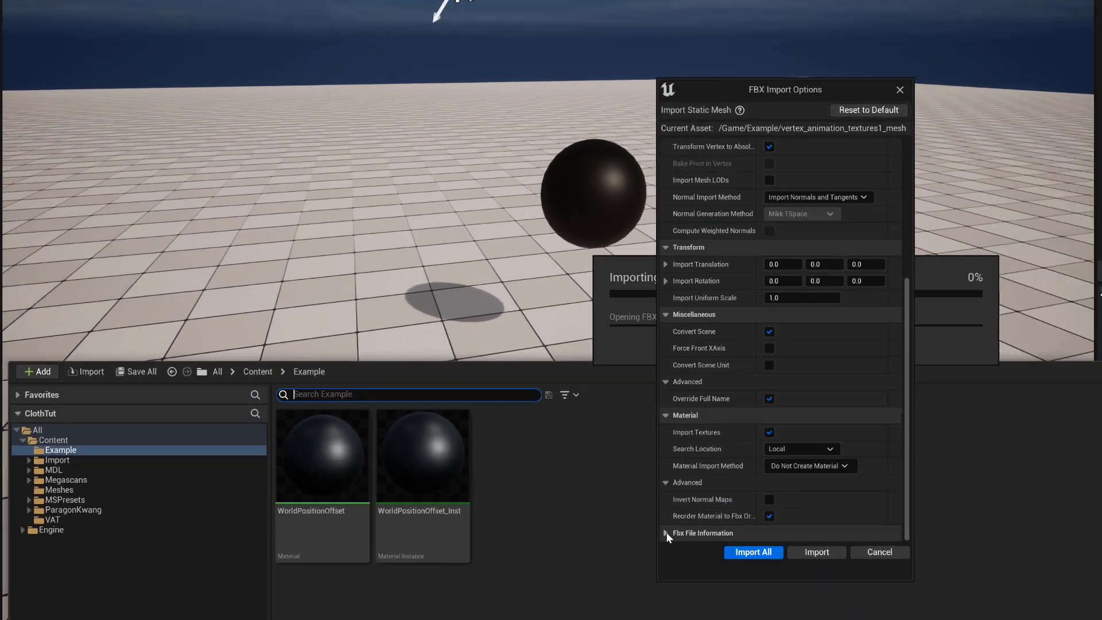
left_click(769, 570)
left_click(532, 474)
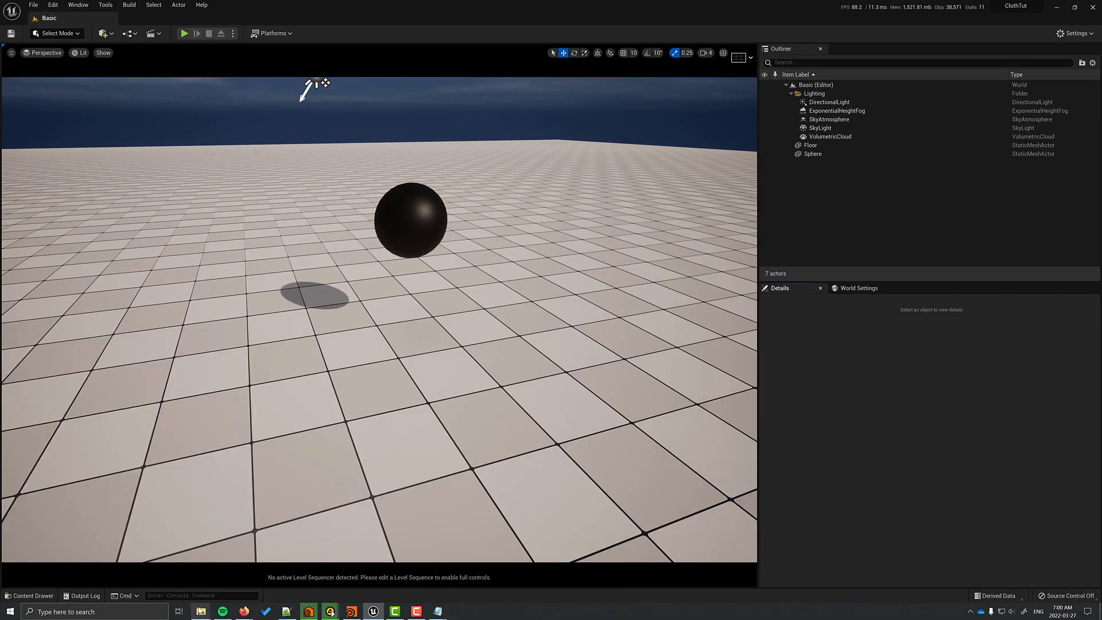
Step: Import the vertex_animation_textures1 pos and rot EXR textures from the SimpleSetup tex folder into the Example content folder
left_click(206, 617)
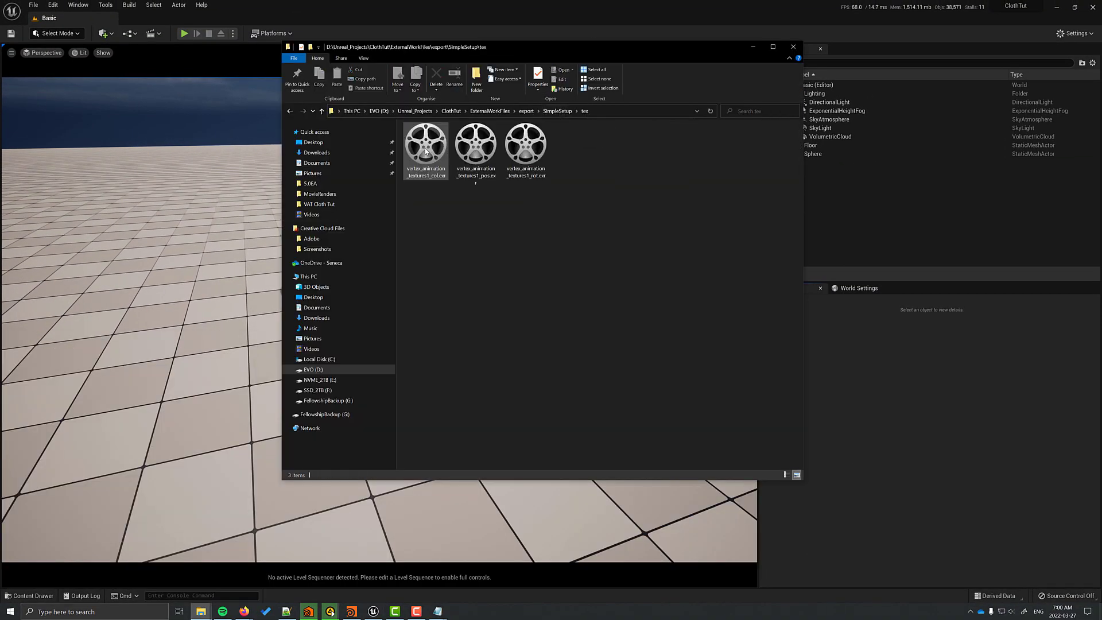
key("ctrl+space")
left_click(441, 148)
left_click(441, 157, "shift")
left_click_drag(441, 157, 494, 529)
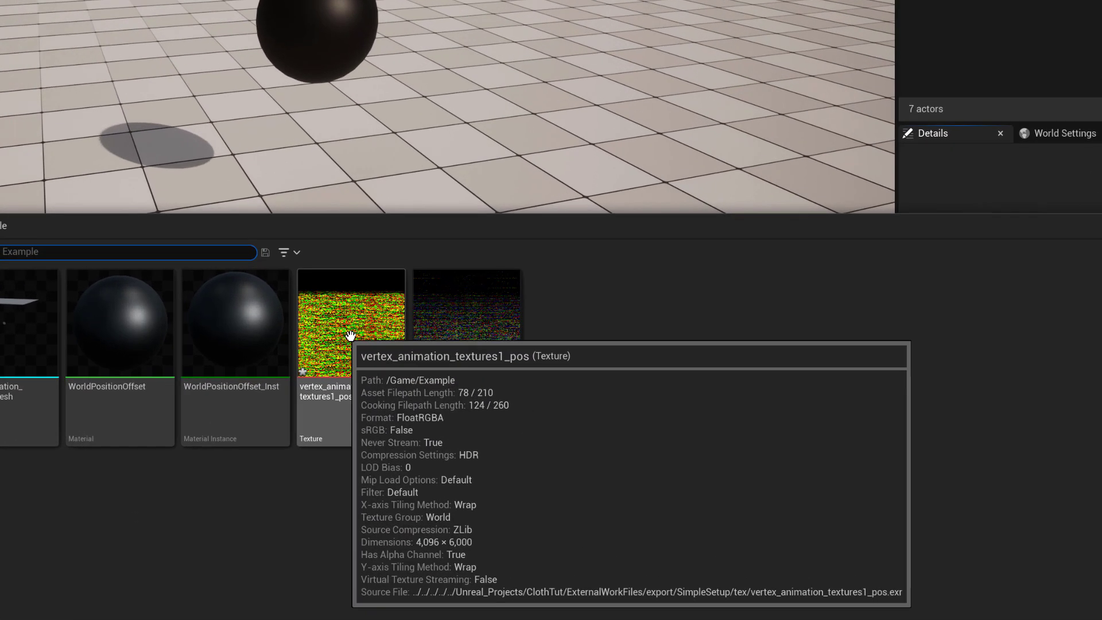
Step: Run Side FX Set VAT HDR Textures on the imported pos and rot textures and save both assets
left_click(435, 422)
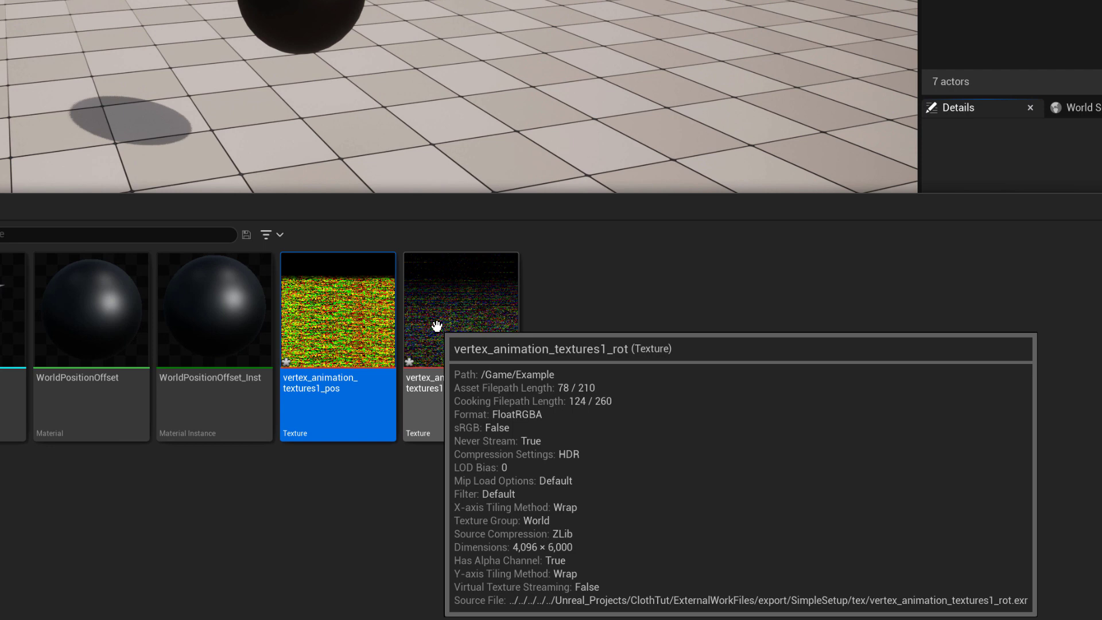
left_click(435, 324, "ctrl")
right_click(331, 320)
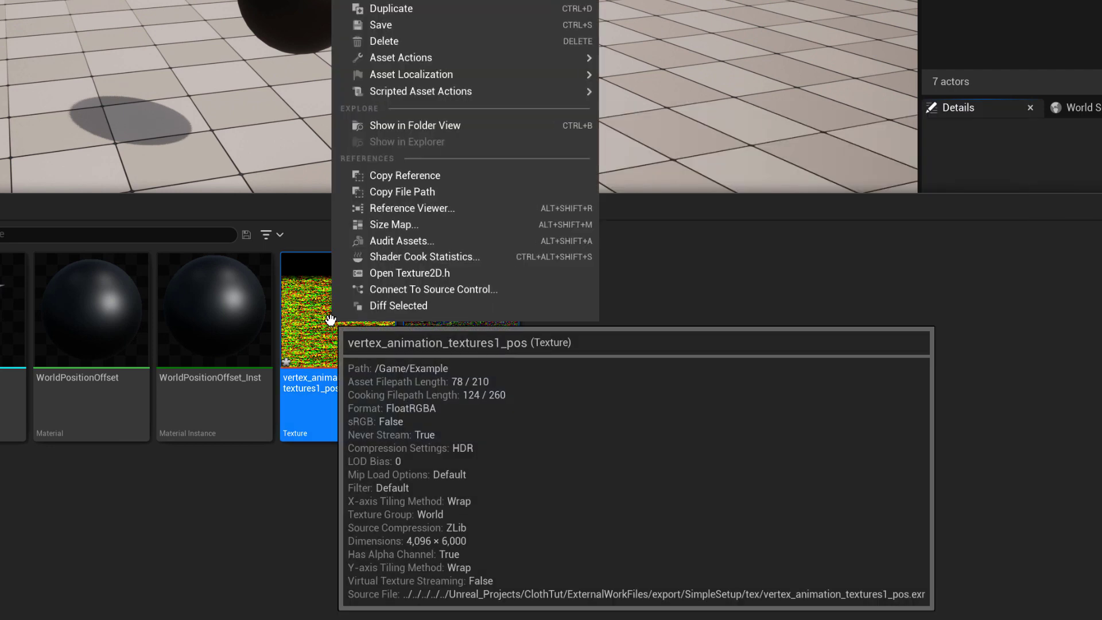
mouse_move(480, 90)
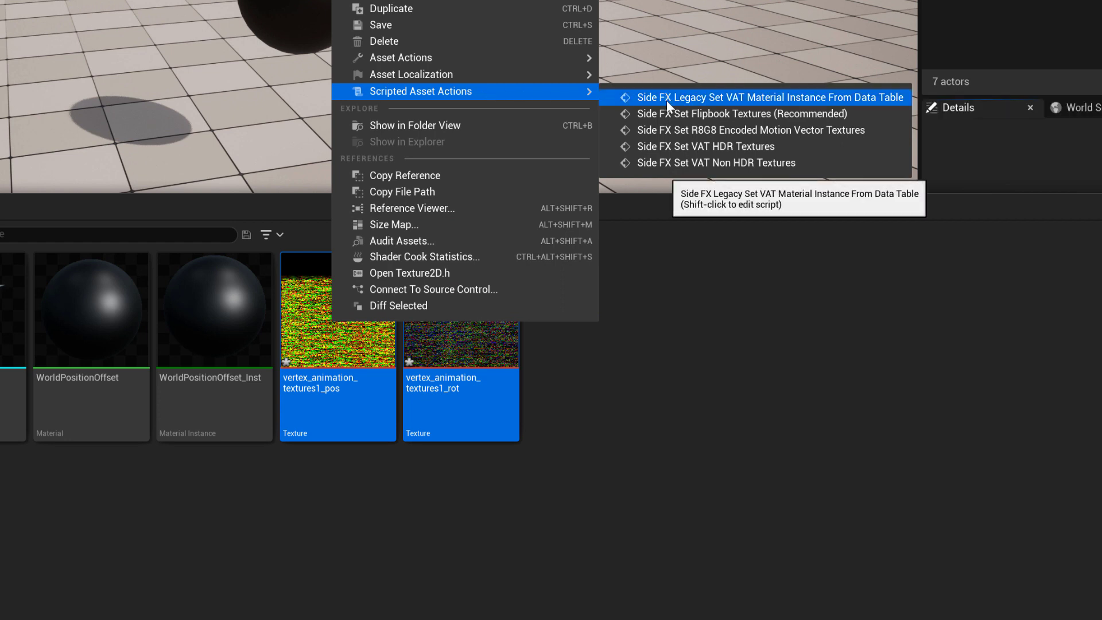
left_click(674, 145)
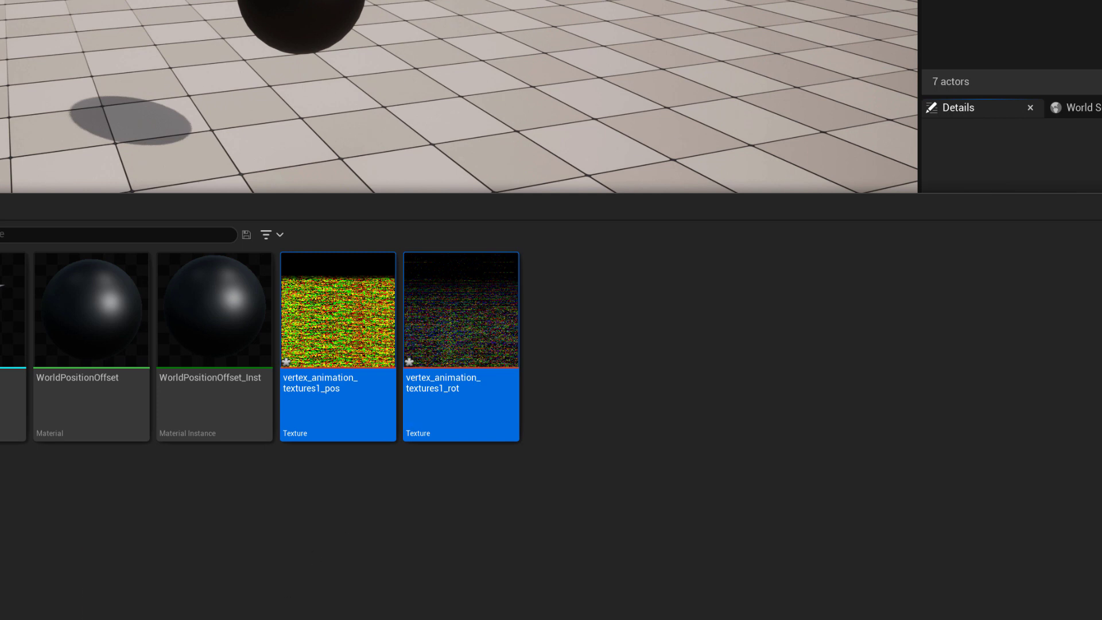
key("ctrl+s")
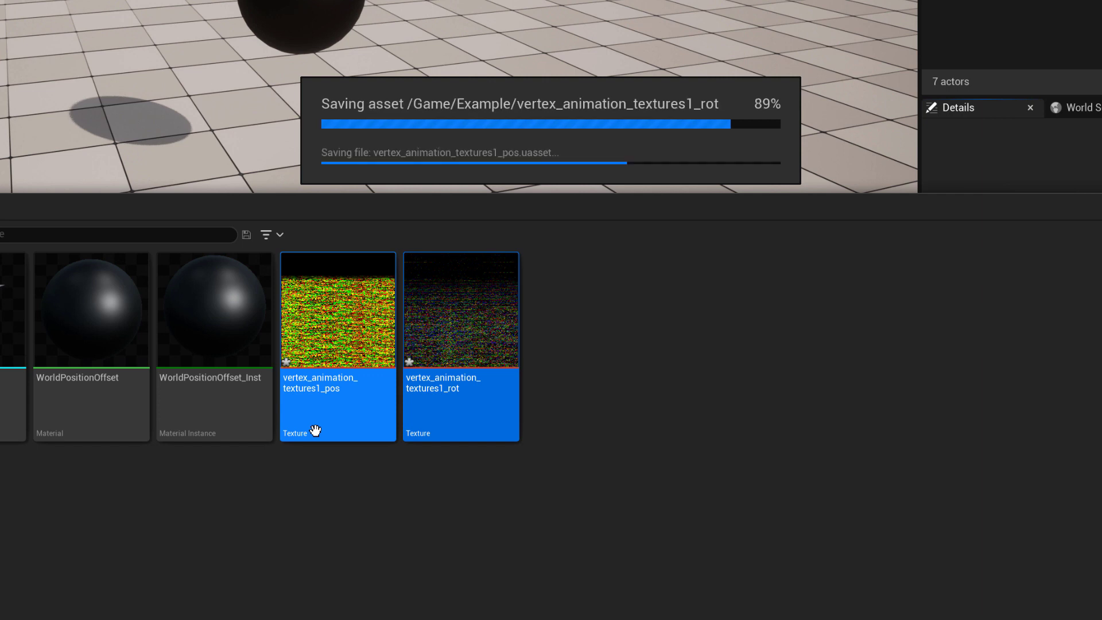
mouse_move(341, 325)
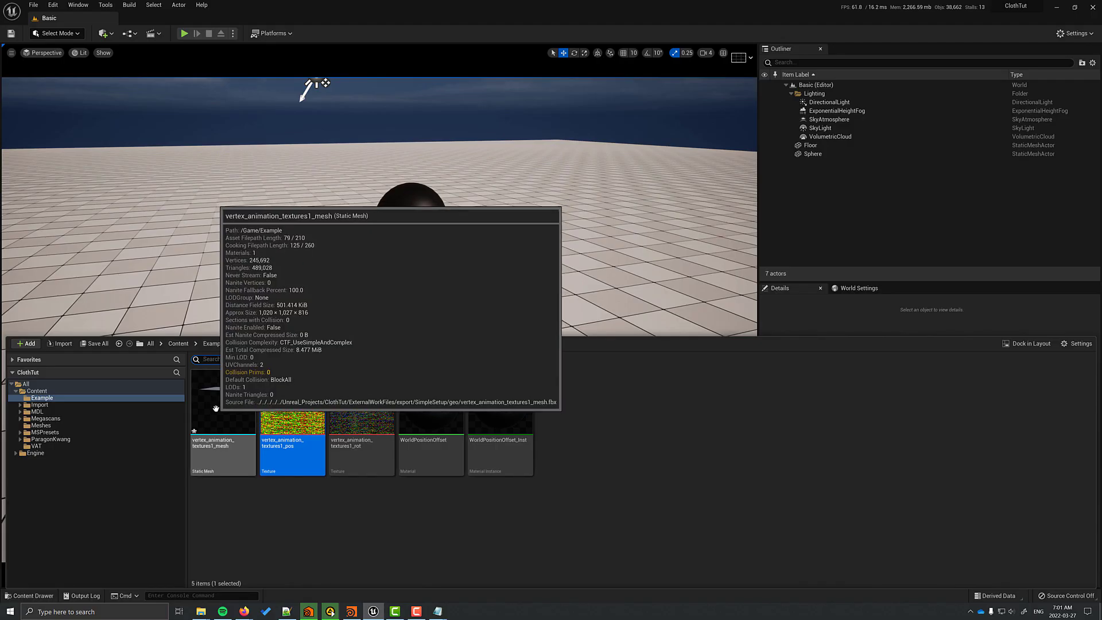
Step: Place vertex_animation_textures1_mesh in the level, delete the existing sphere and floor, and frame the mesh
left_click_drag(226, 427, 263, 134)
left_click(409, 229)
key("Delete")
left_click(408, 304)
key("Delete")
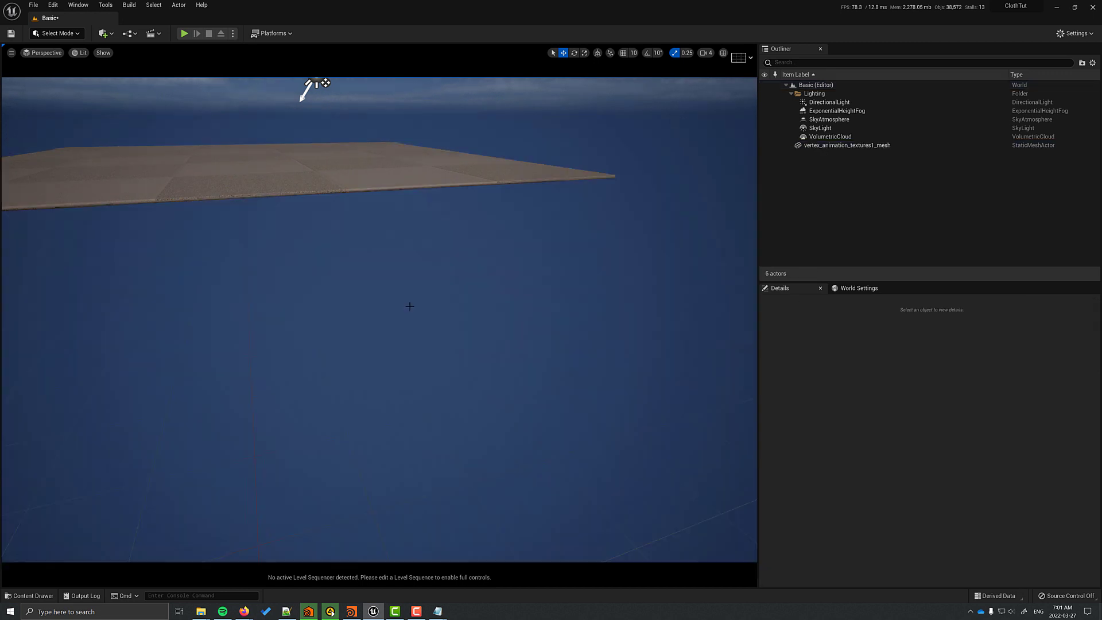
left_click(488, 172)
key("f")
Step: Create a material named M_VAT in the Example folder and open it in the Material Editor
left_click(28, 595)
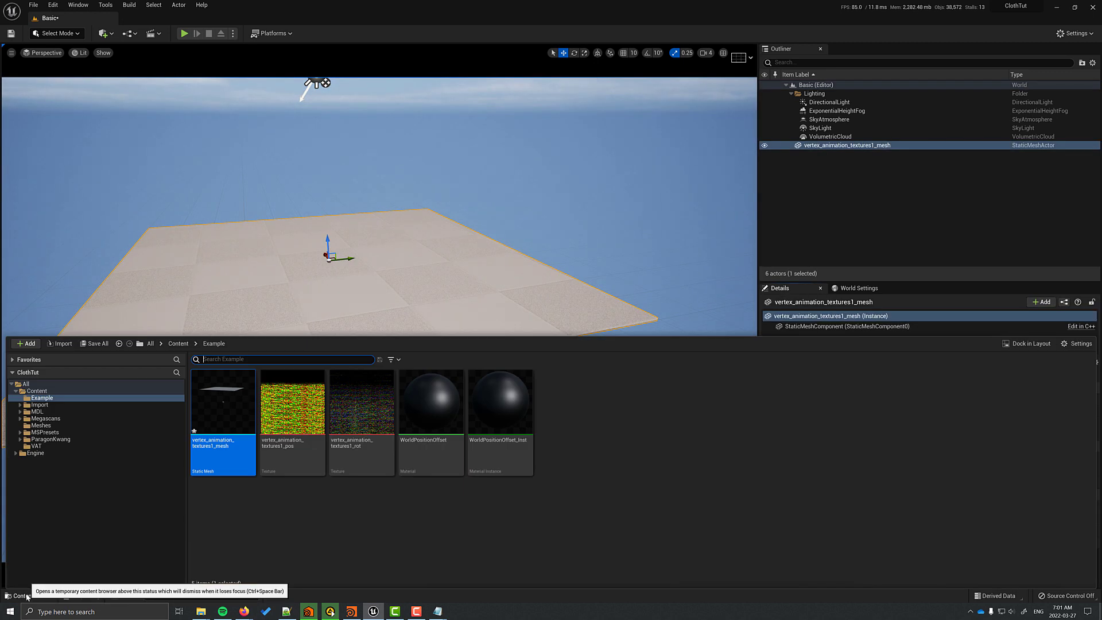
right_click(280, 524)
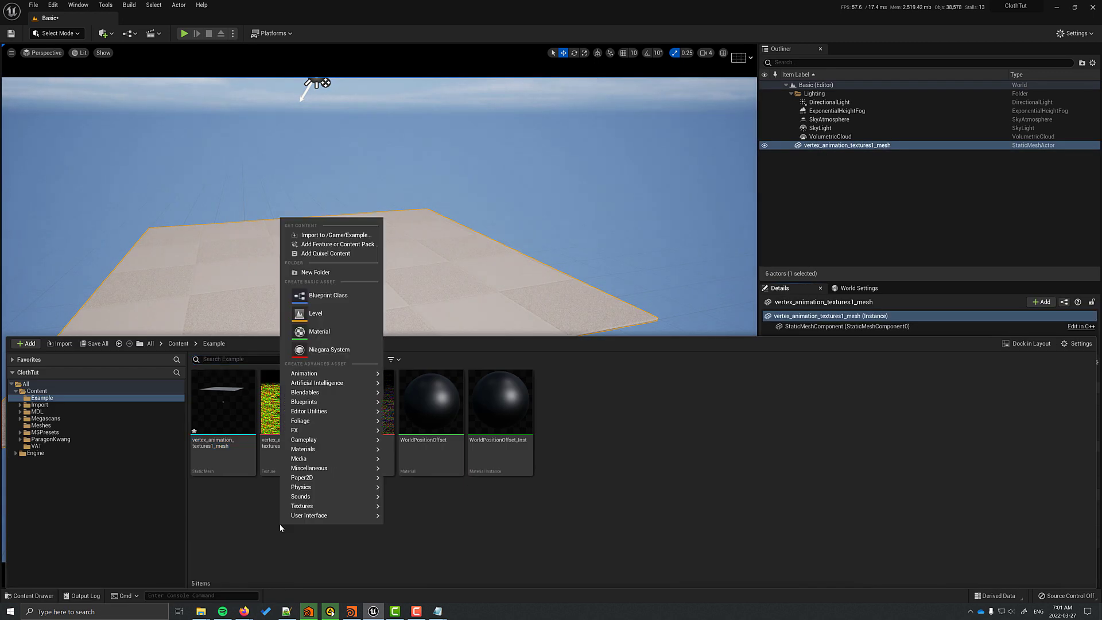
left_click(320, 327)
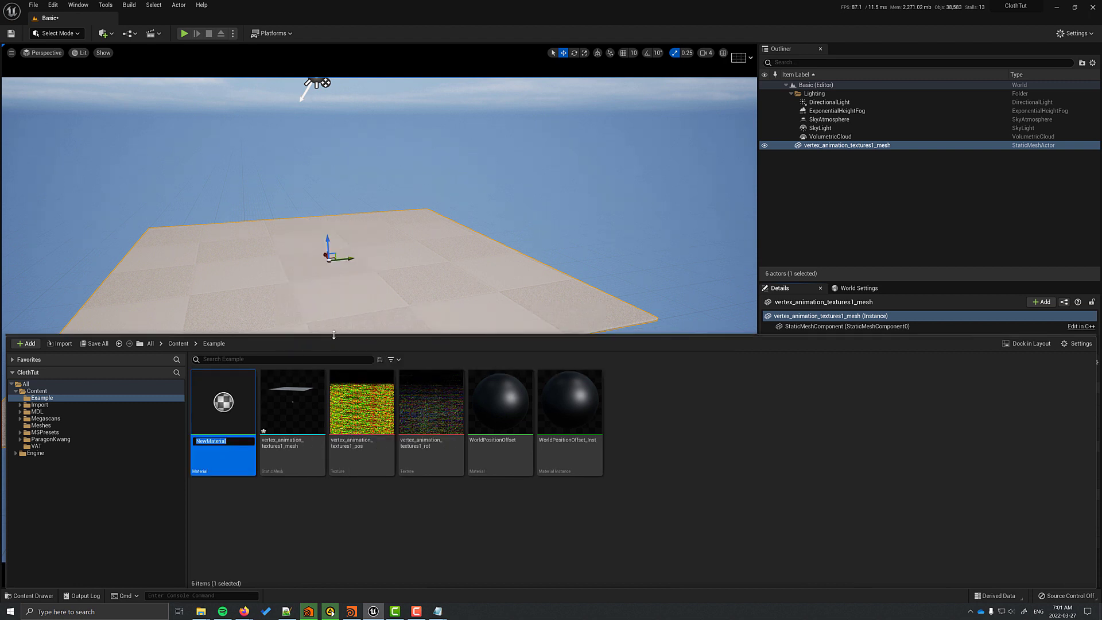
type("VAT")
key("Home")
type("M_")
key("Return")
double_click(223, 401)
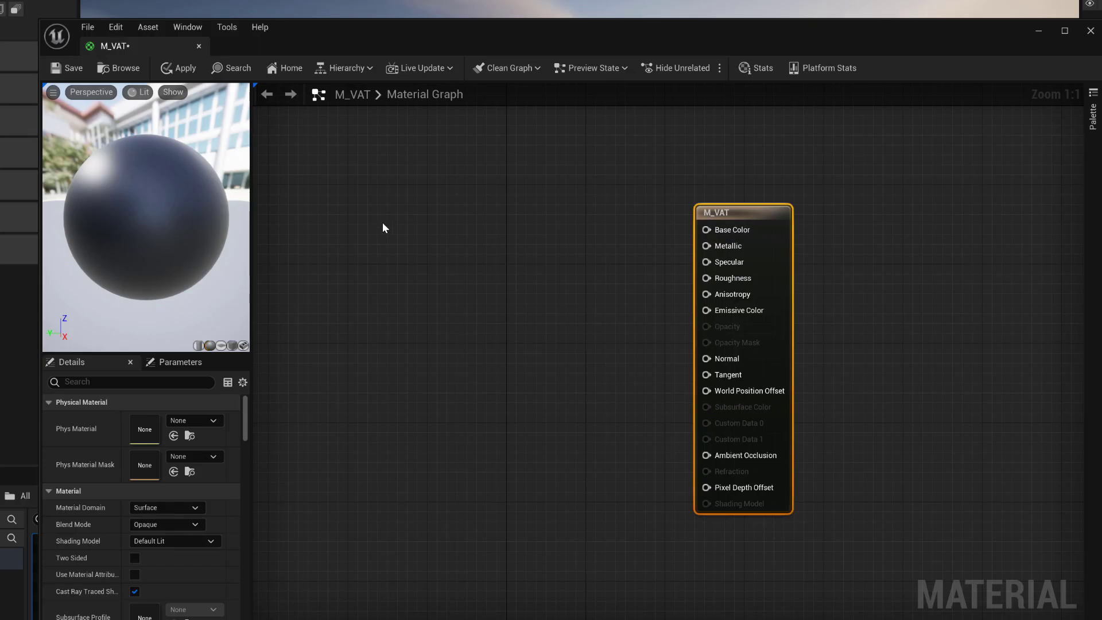
Step: Add the MF_VAT_SoftBodyDeformation function to the material graph and place it beside the M_VAT output node on its input side
right_click(438, 308)
type("sidefx")
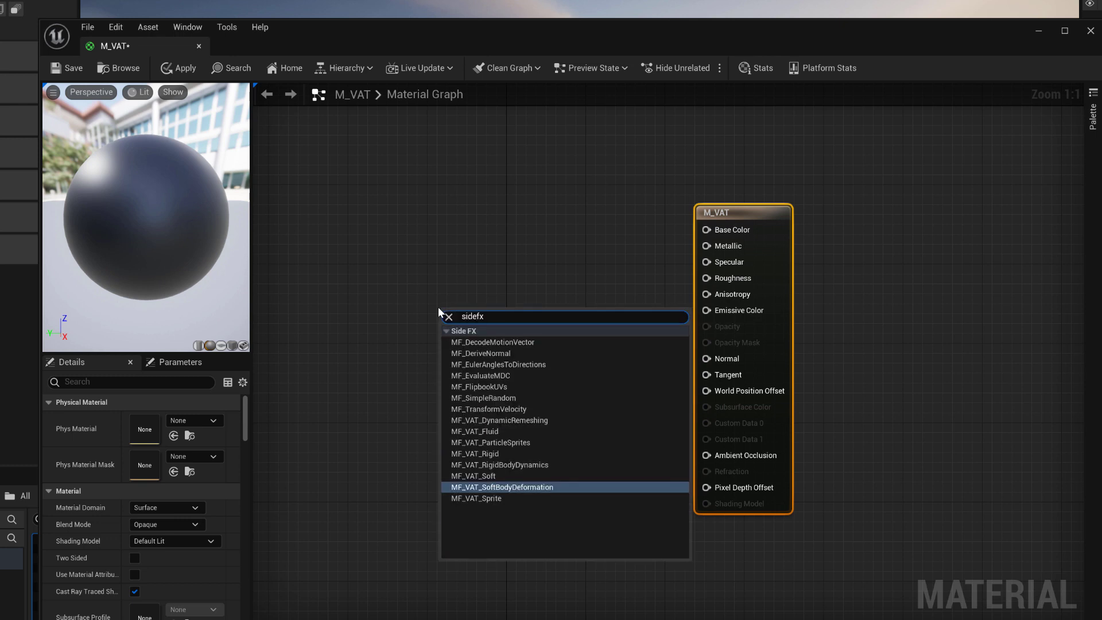
left_click(502, 486)
left_click_drag(499, 313, 327, 202)
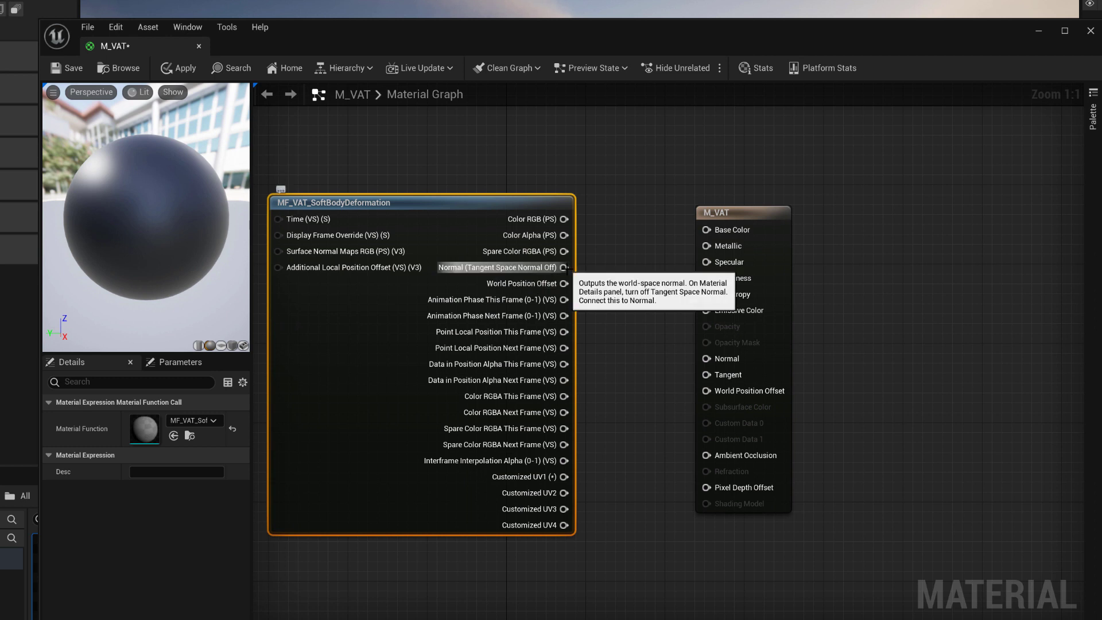
Step: Connect the soft body function's Normal and World Position Offset outputs to the matching M_VAT inputs
left_click_drag(564, 268, 573, 272)
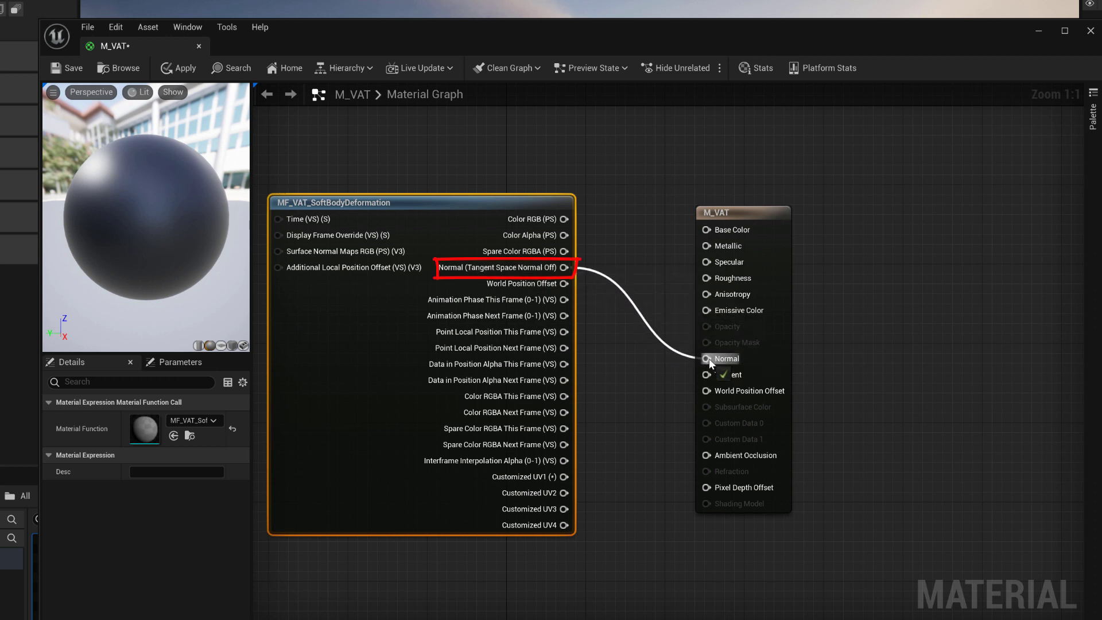
left_click_drag(708, 358, 708, 358)
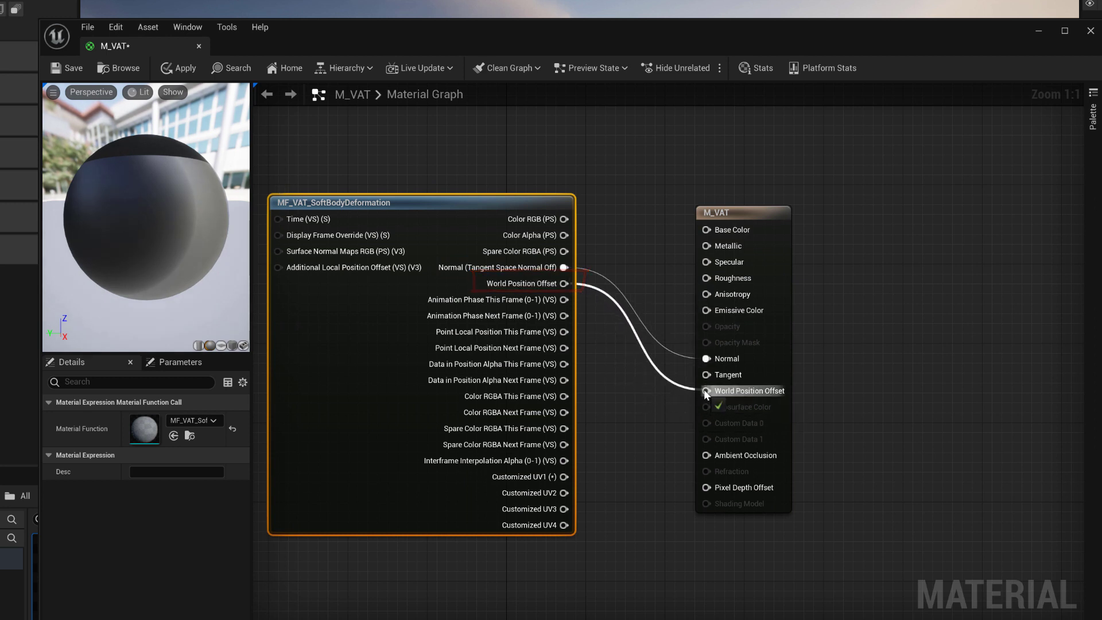
left_click_drag(704, 390, 705, 390)
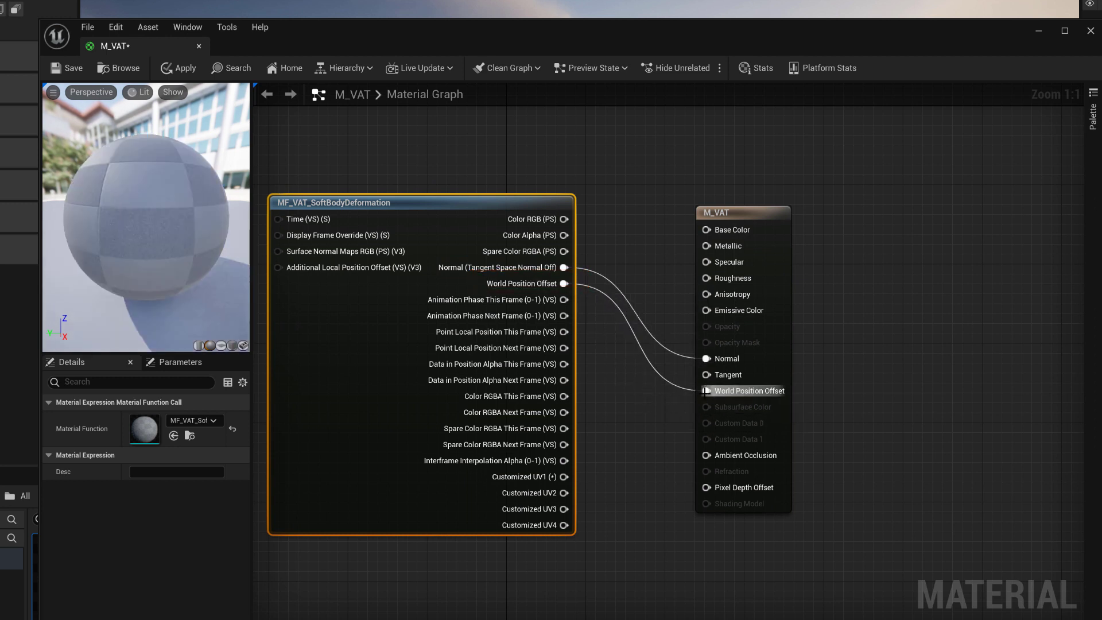
Step: Turn off Tangent Space Normal and set Num Customized UVs to 5 in the M_VAT material's settings
left_click(752, 213)
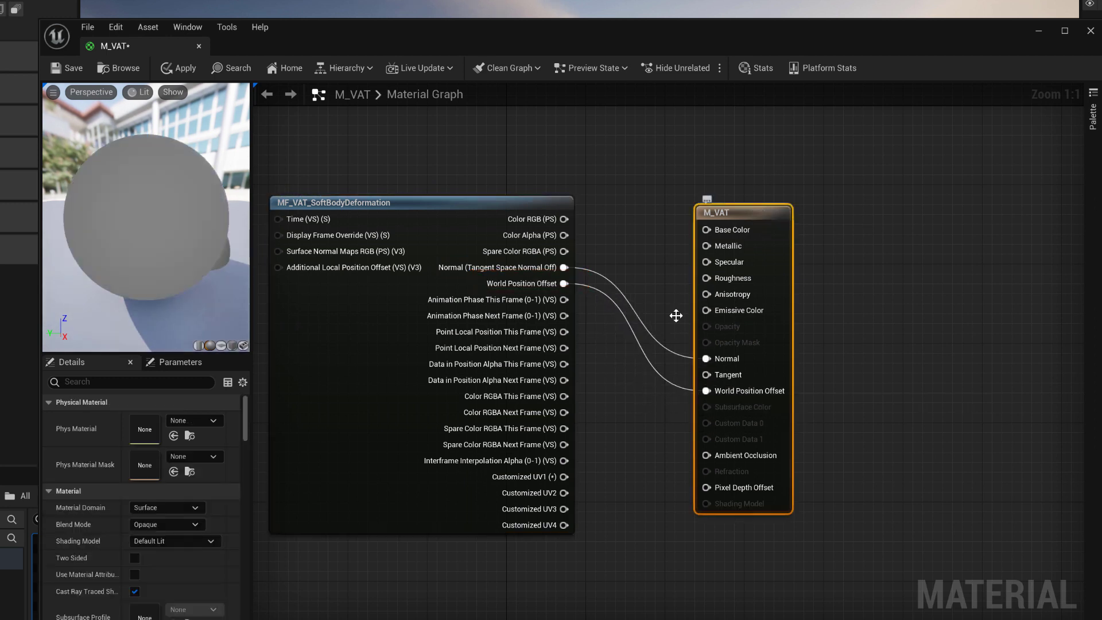
left_click(111, 381)
type("tange")
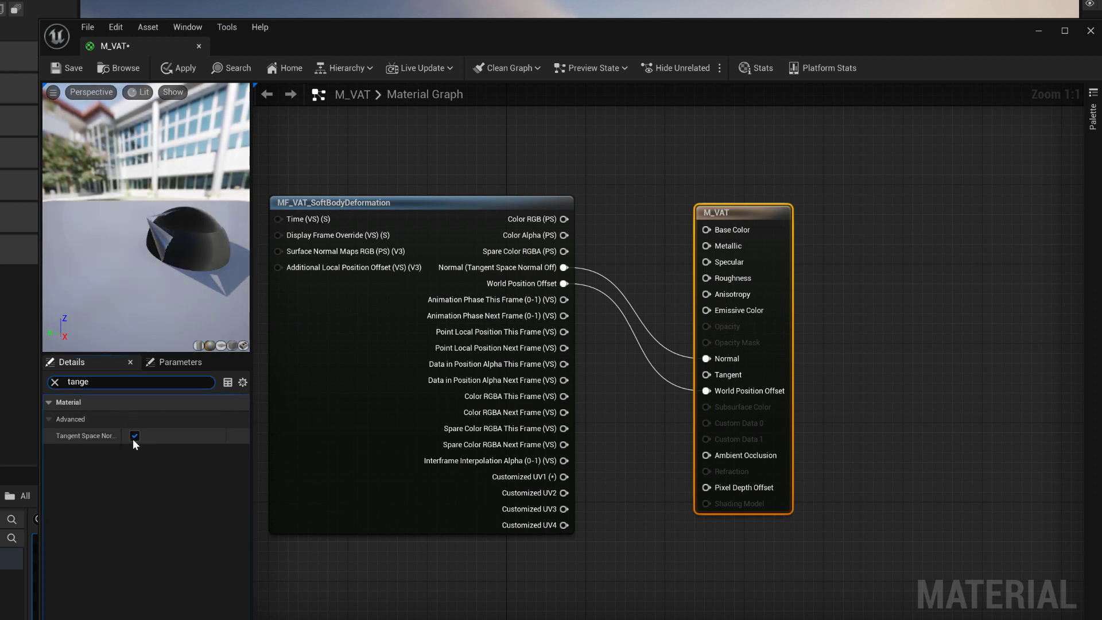
left_click(135, 435)
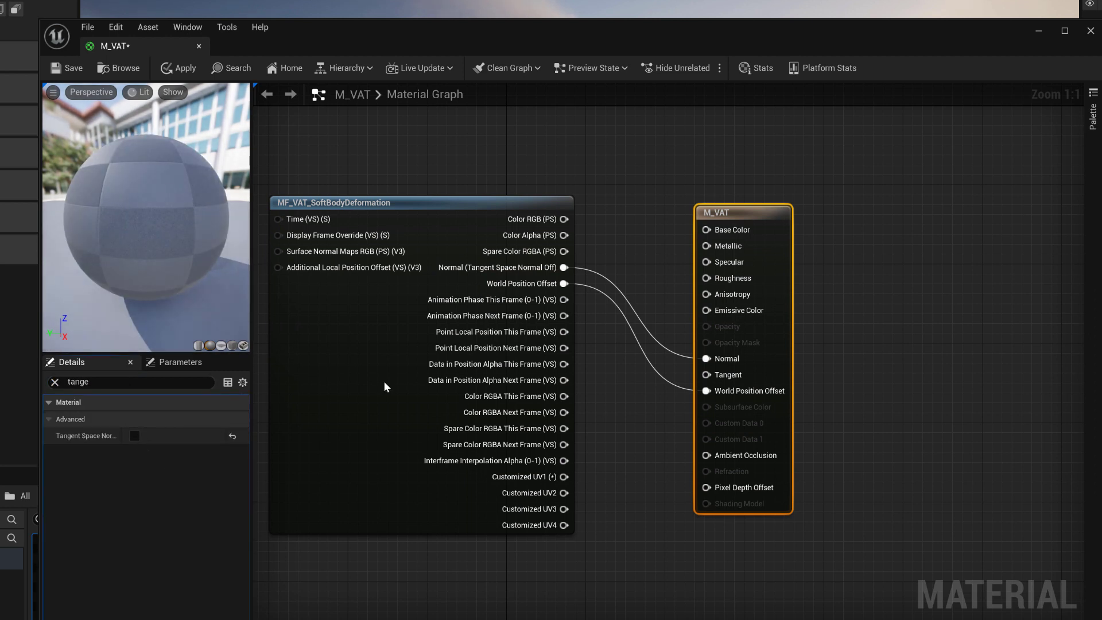
left_click(94, 382)
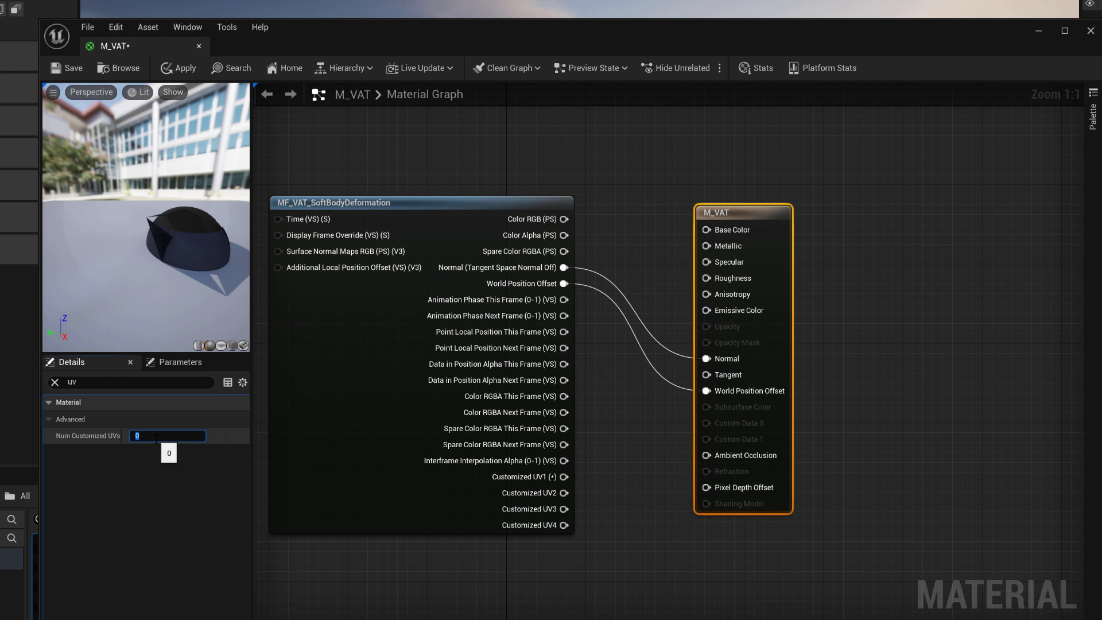
key("Return")
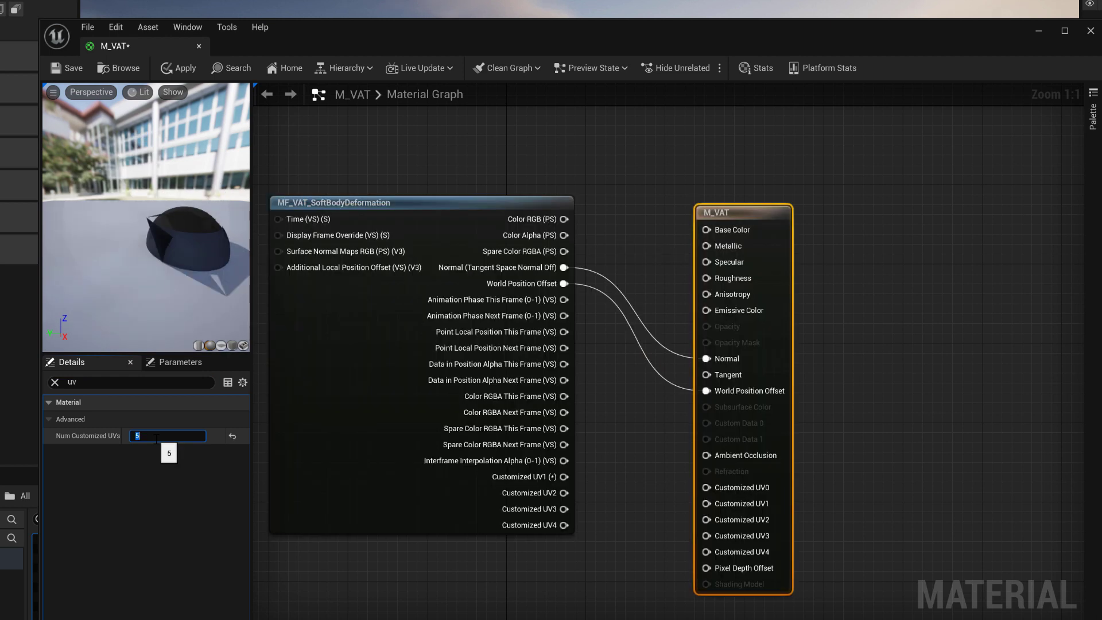
Step: Connect the soft body function's Customized UV1 through Customized UV4 outputs to the matching Customized UV inputs of M_VAT
left_click_drag(564, 477, 578, 485)
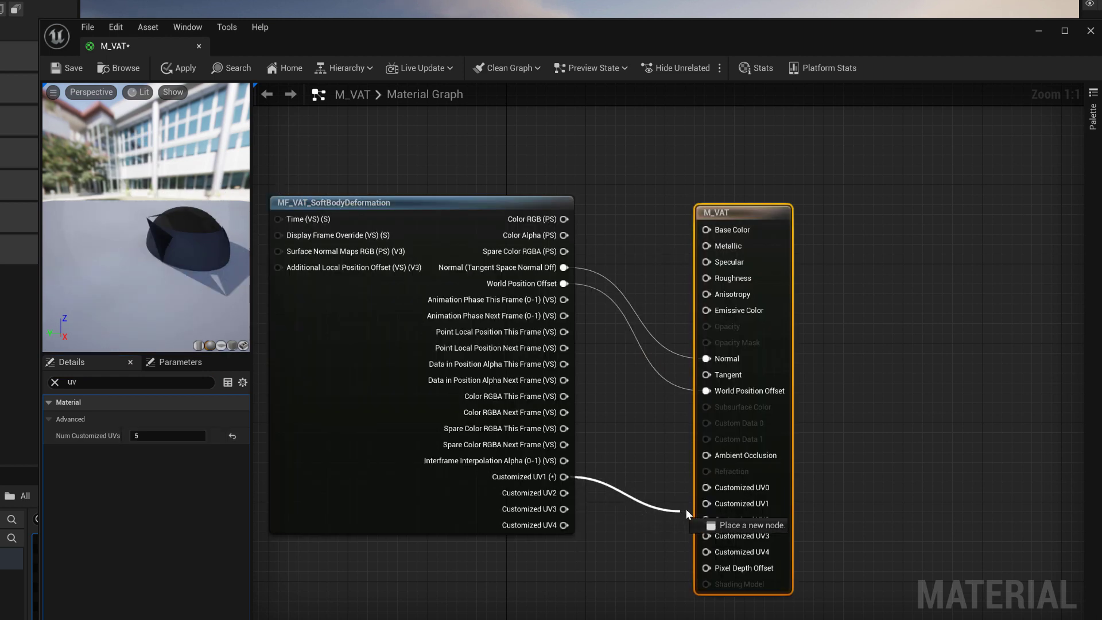
left_click_drag(685, 508, 701, 504)
left_click_drag(563, 493, 705, 518)
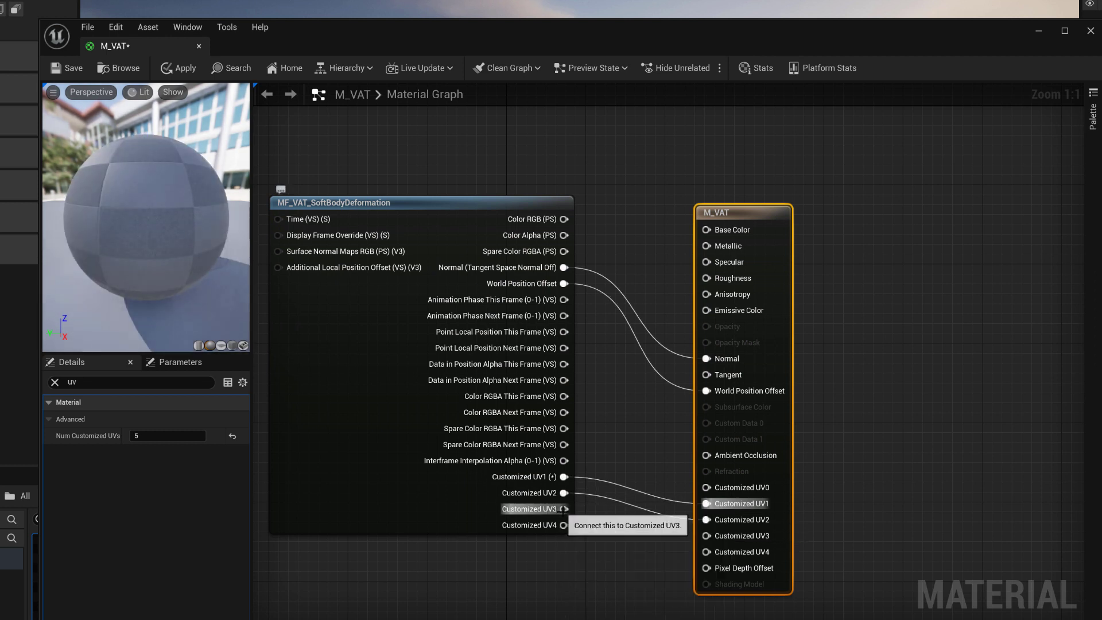
left_click_drag(564, 526, 706, 552)
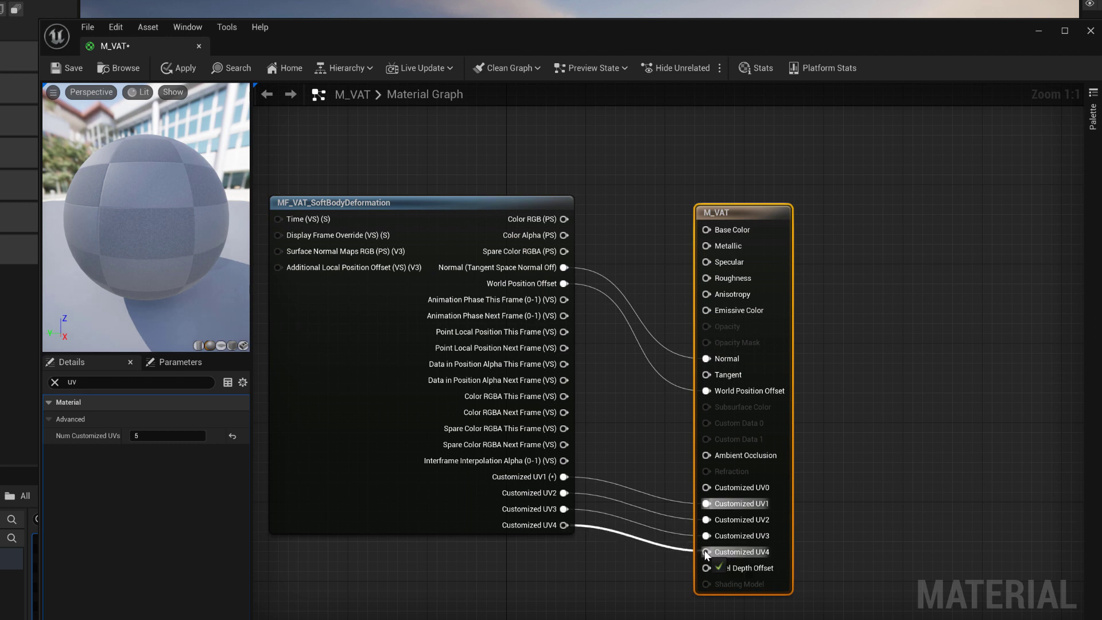
Step: Add a light blue constant colour (0.222, 0.484, 0.88), connect it to M_VAT's Base Color, and save the material
left_click(587, 137)
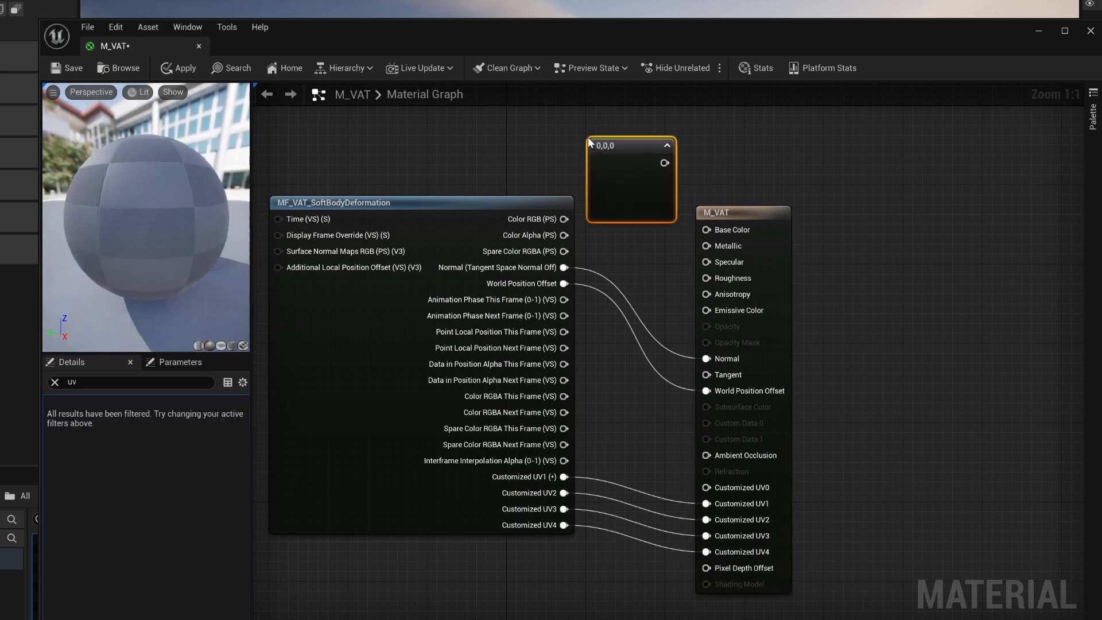
double_click(629, 175)
left_click_drag(699, 276, 670, 261)
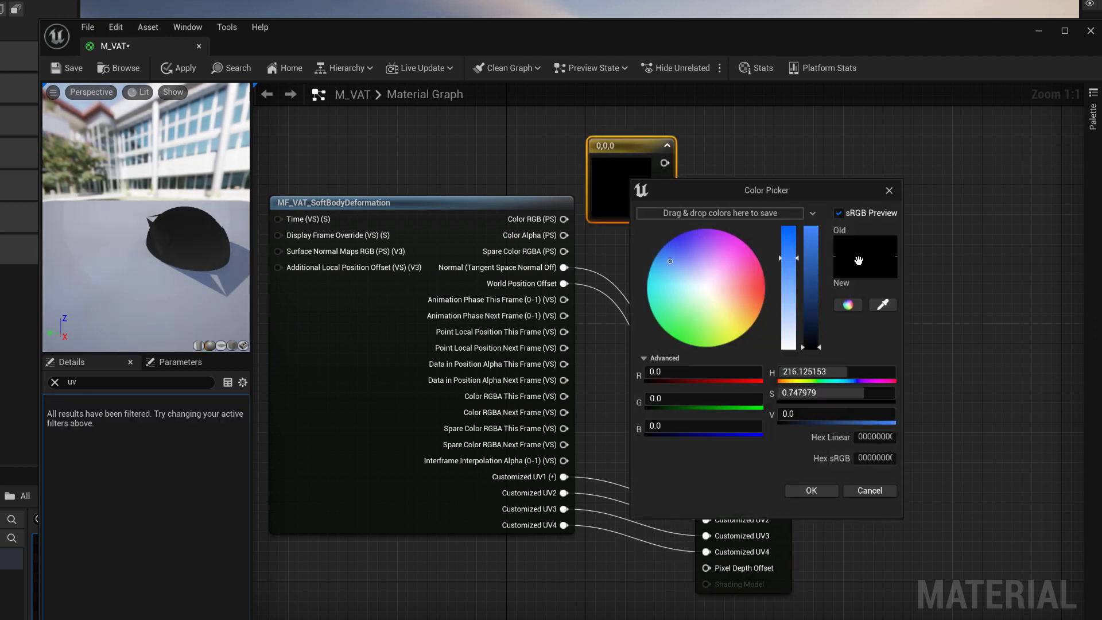
left_click_drag(812, 251, 814, 240)
left_click(811, 491)
left_click_drag(668, 162, 706, 230)
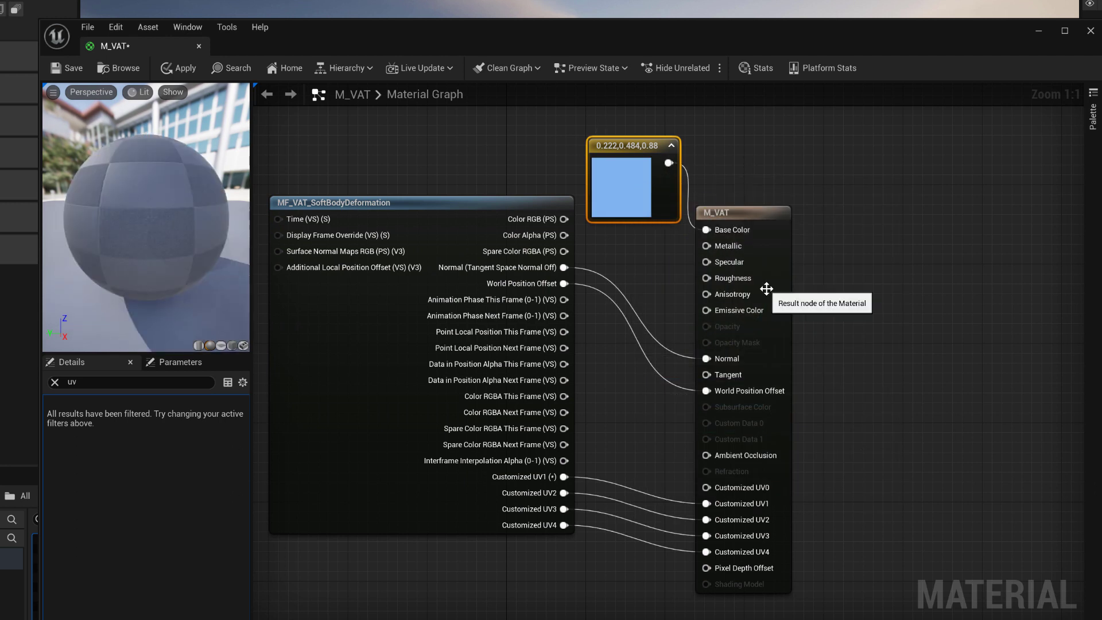
left_click(71, 68)
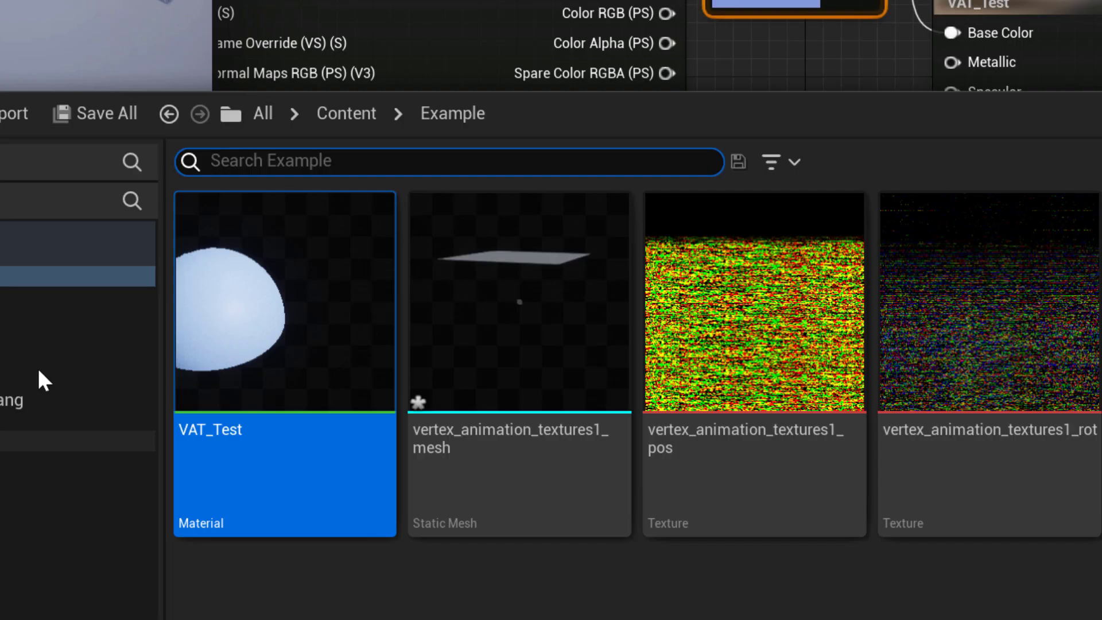
Step: Create a material instance from VAT_Test in the Example folder and apply it to the cloth plane in the level
right_click(251, 320)
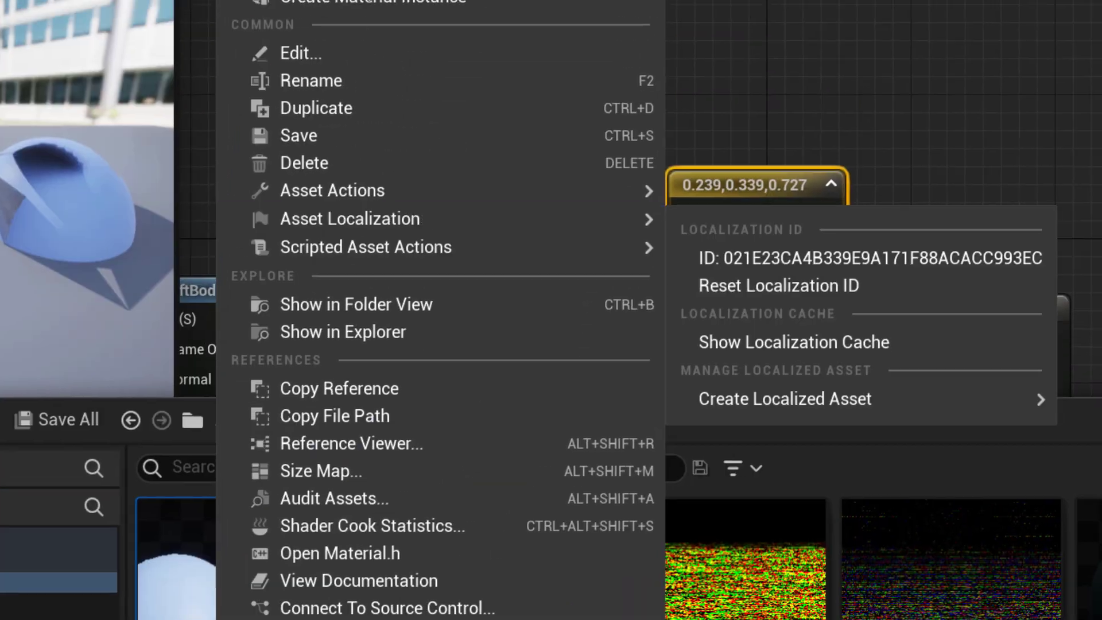
left_click(336, 109)
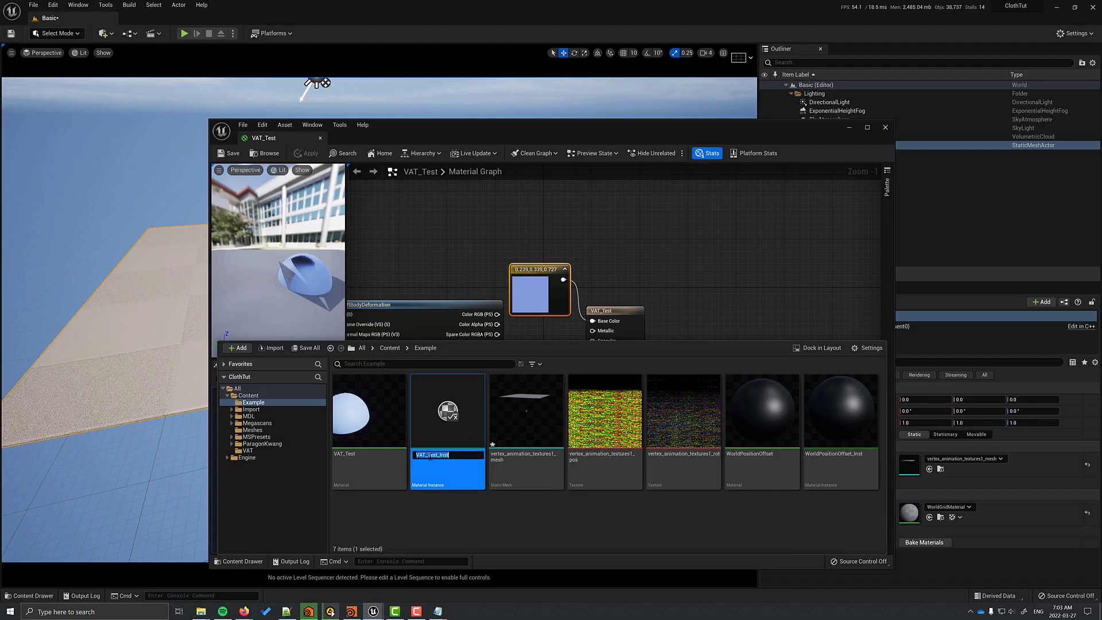
left_click(468, 518)
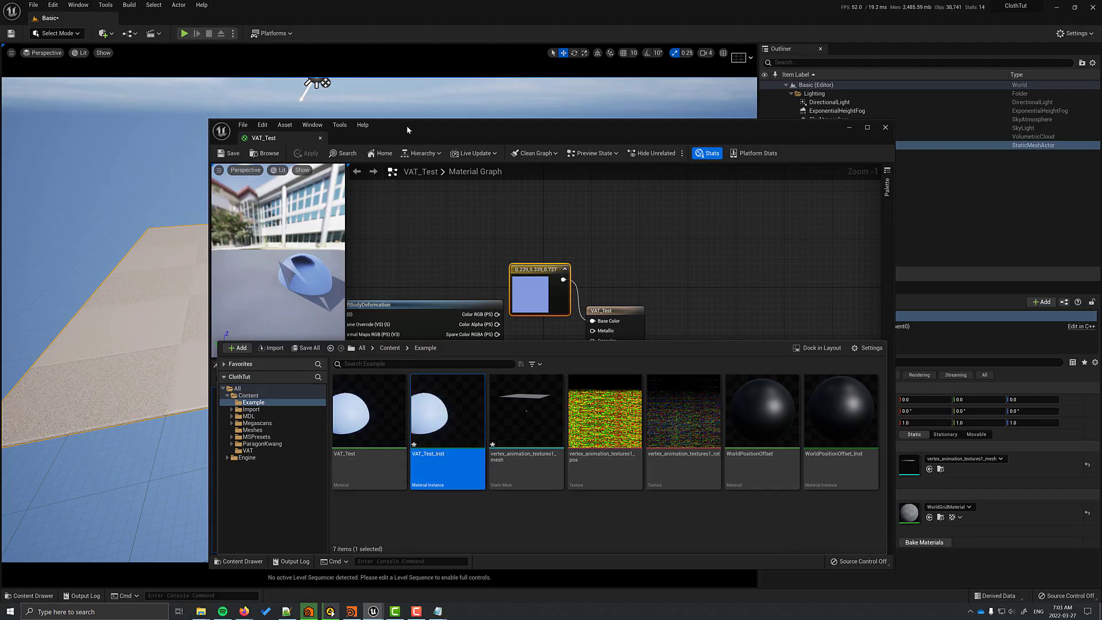
left_click_drag(406, 129, 609, 149)
left_click_drag(656, 440, 321, 339)
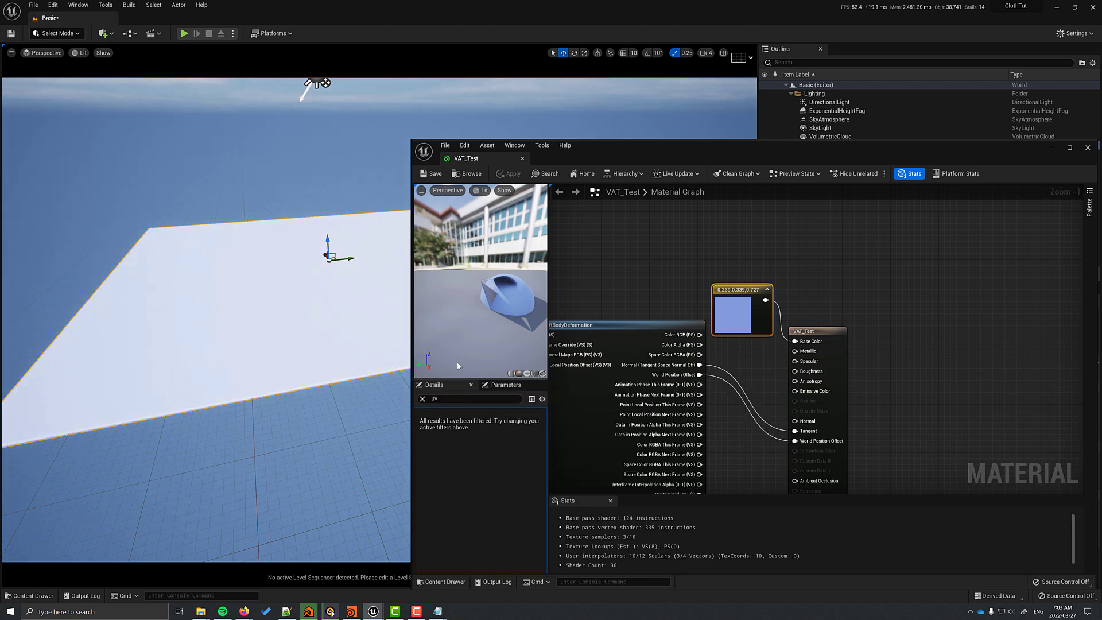
Step: Open VAT_Test_Inst for editing and enable its Position Texture and Rotation Texture parameter overrides
left_click(445, 581)
double_click(638, 446)
left_click_drag(862, 159, 515, 108)
left_click(563, 292)
left_click(563, 317)
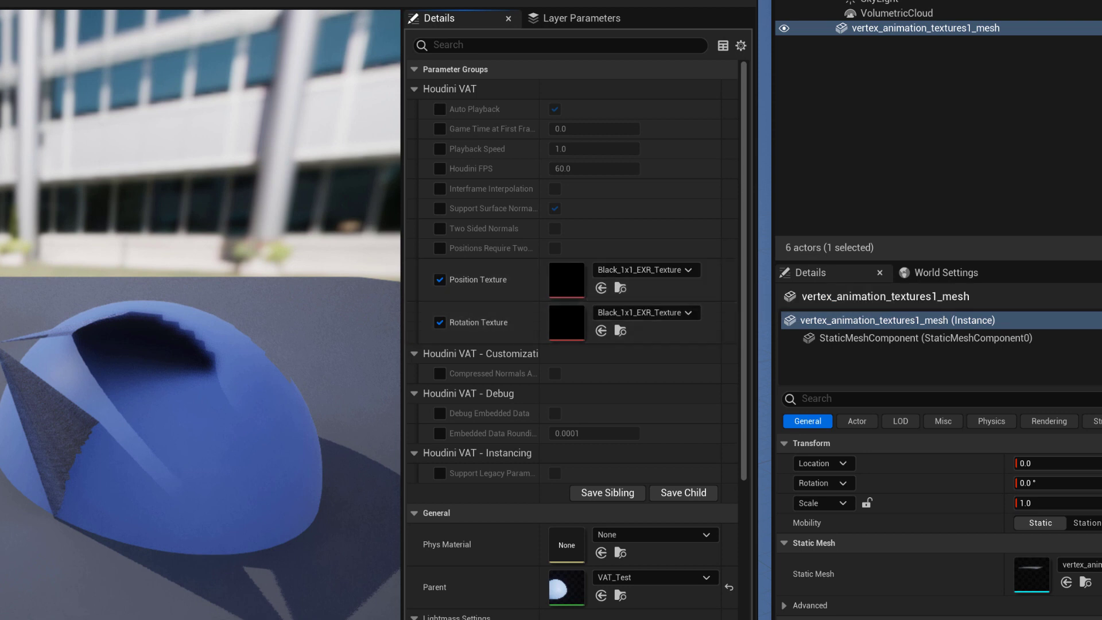
Step: Assign vertex_animation_textures1_pos as the Position Texture and vertex_animation_textures1_rot as the Rotation Texture of VAT_Test_Inst
key("ctrl+space")
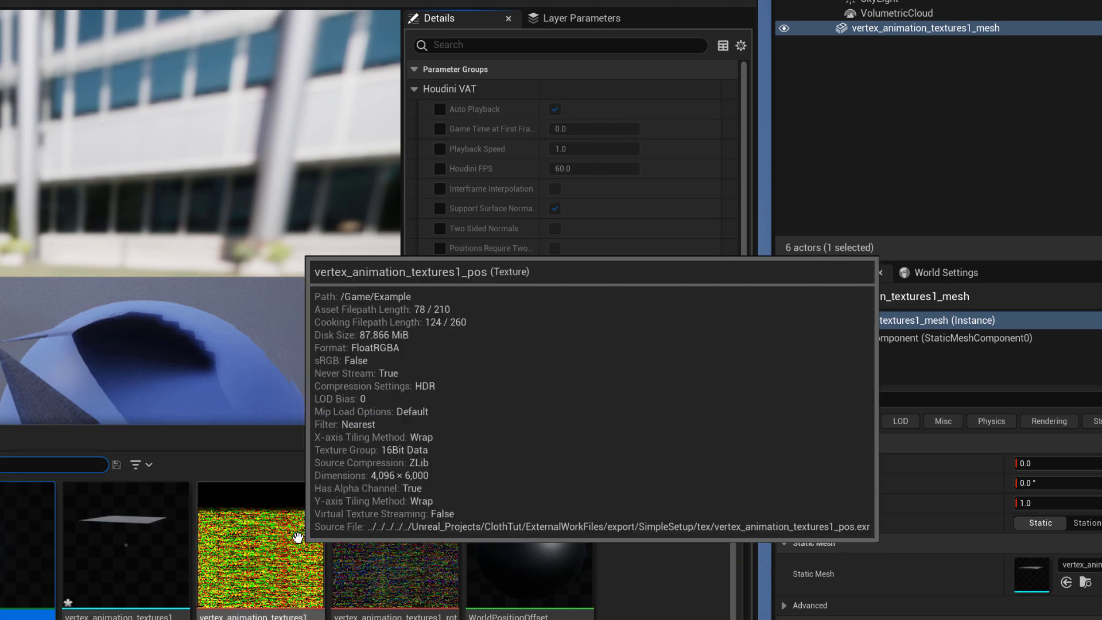
mouse_move(254, 560)
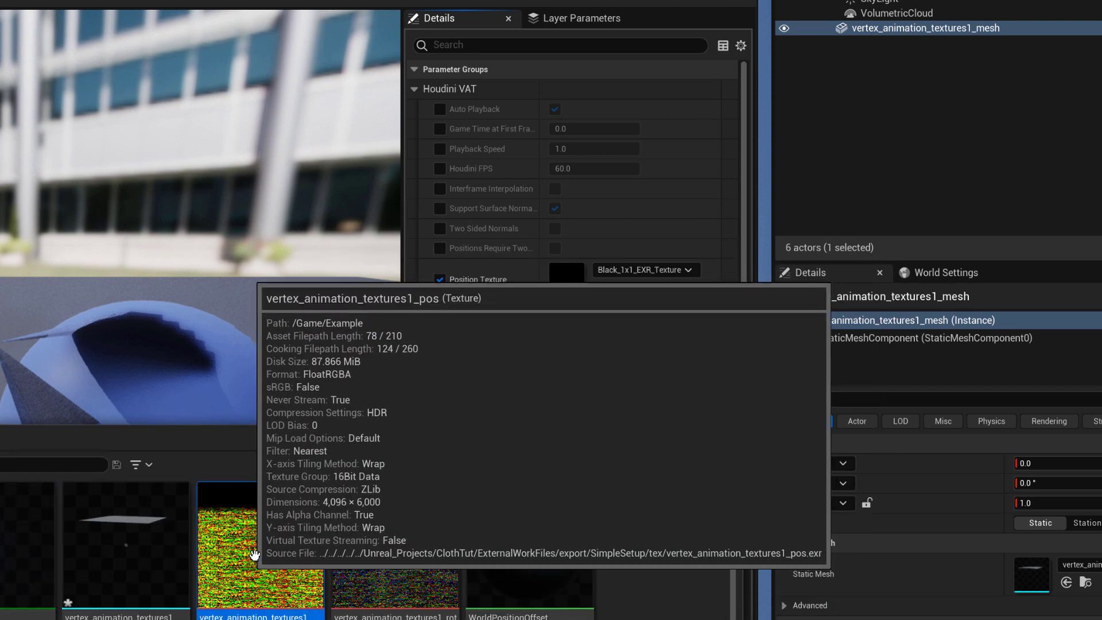
left_click_drag(255, 559, 566, 281)
left_click_drag(396, 545, 602, 330)
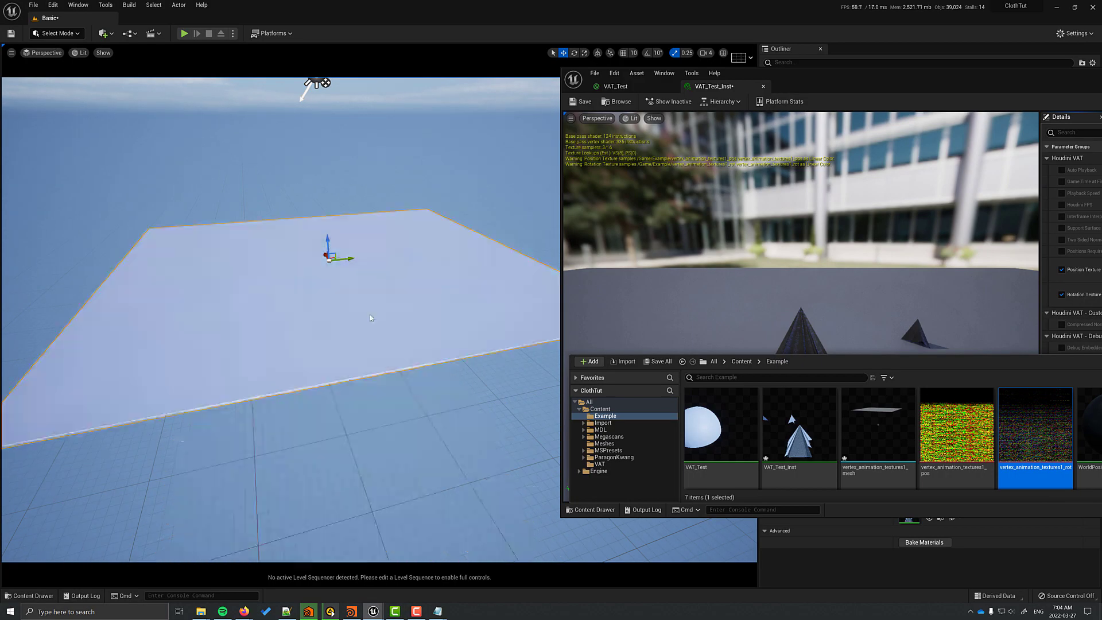
Step: Enable Use Full Precision UVs in the LOD 0 build settings of vertex_animation_textures1_mesh, apply the changes and close the asset editor
left_click_drag(537, 278, 533, 227, "alt")
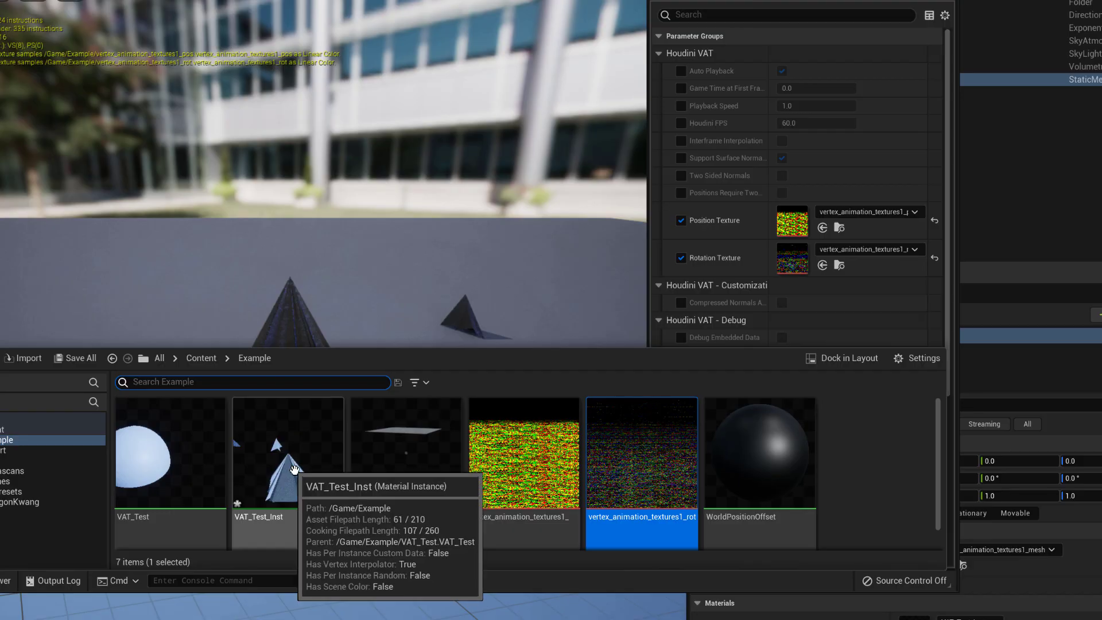
double_click(413, 456)
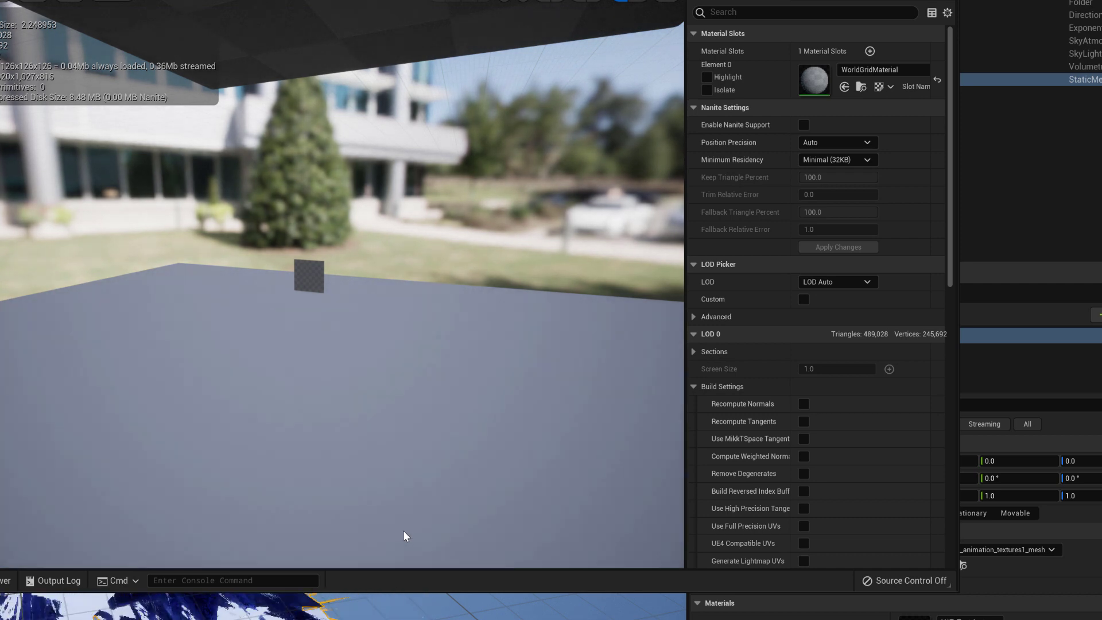
left_click(785, 14)
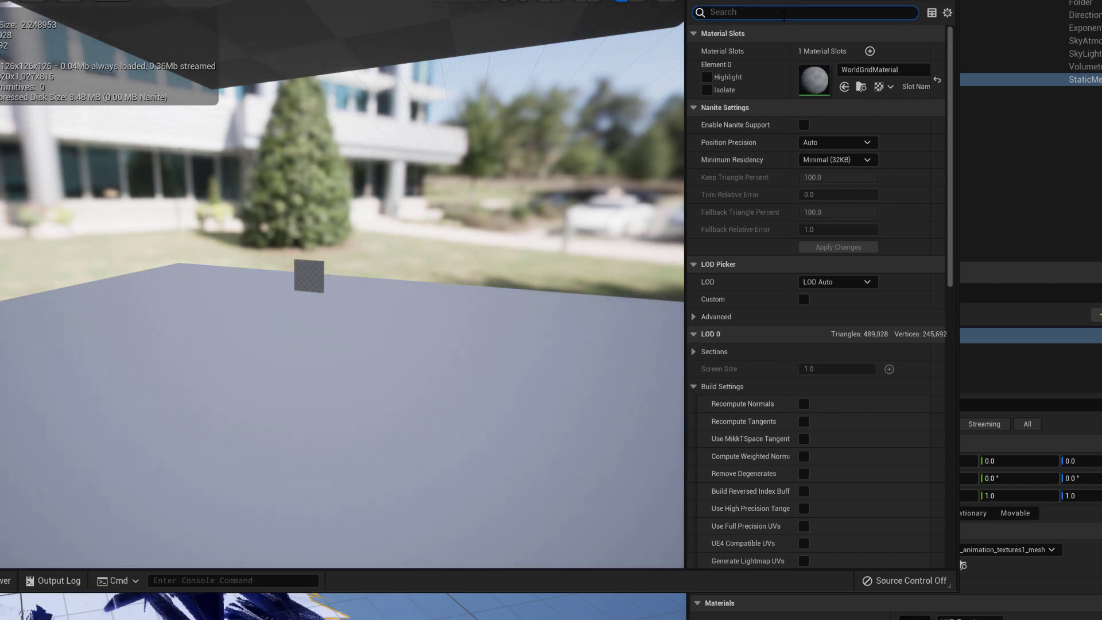
type("uv")
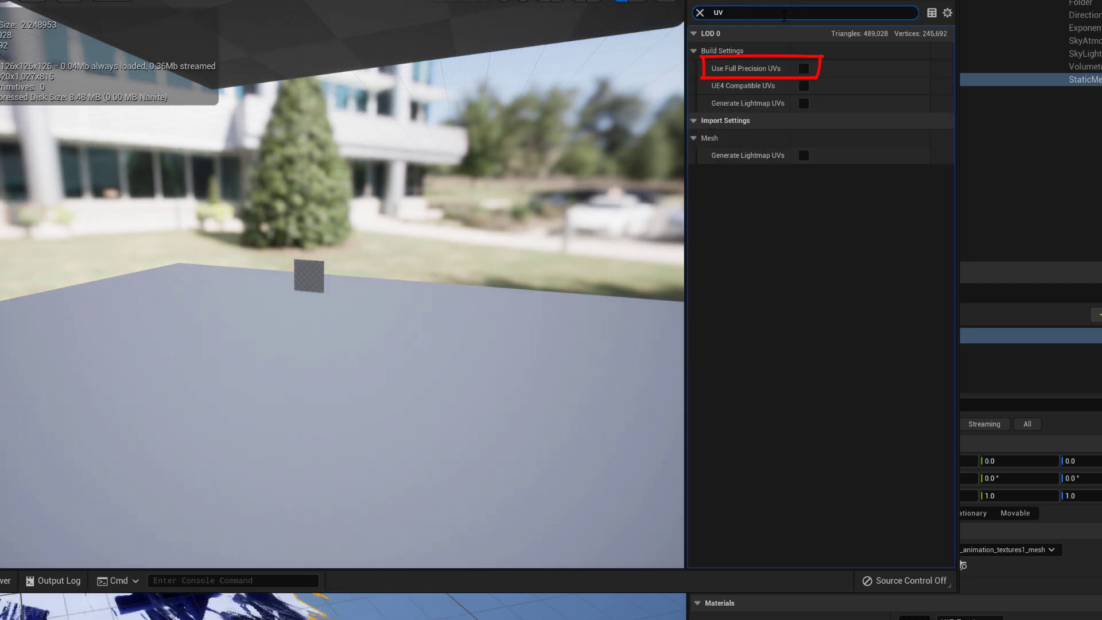
left_click(803, 68)
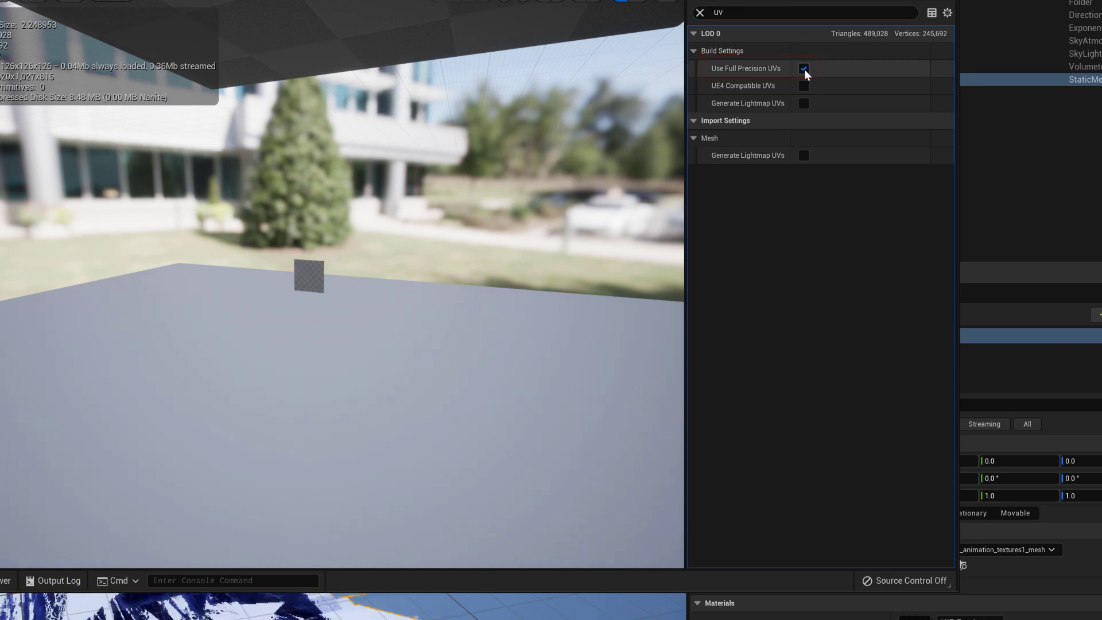
left_click(699, 13)
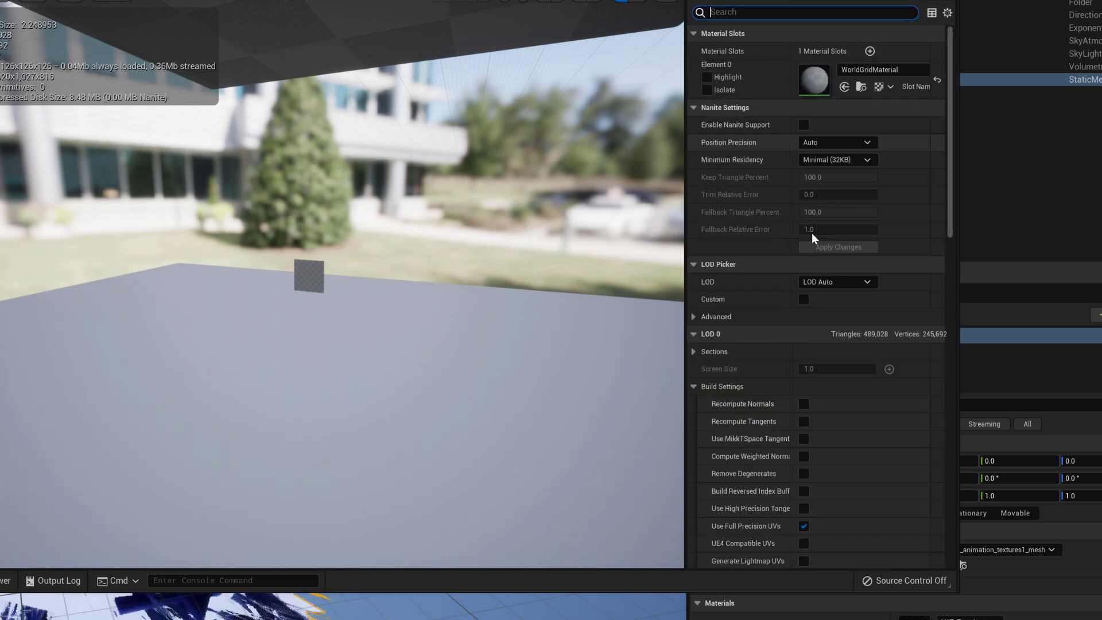
scroll(811, 299, "down", 3)
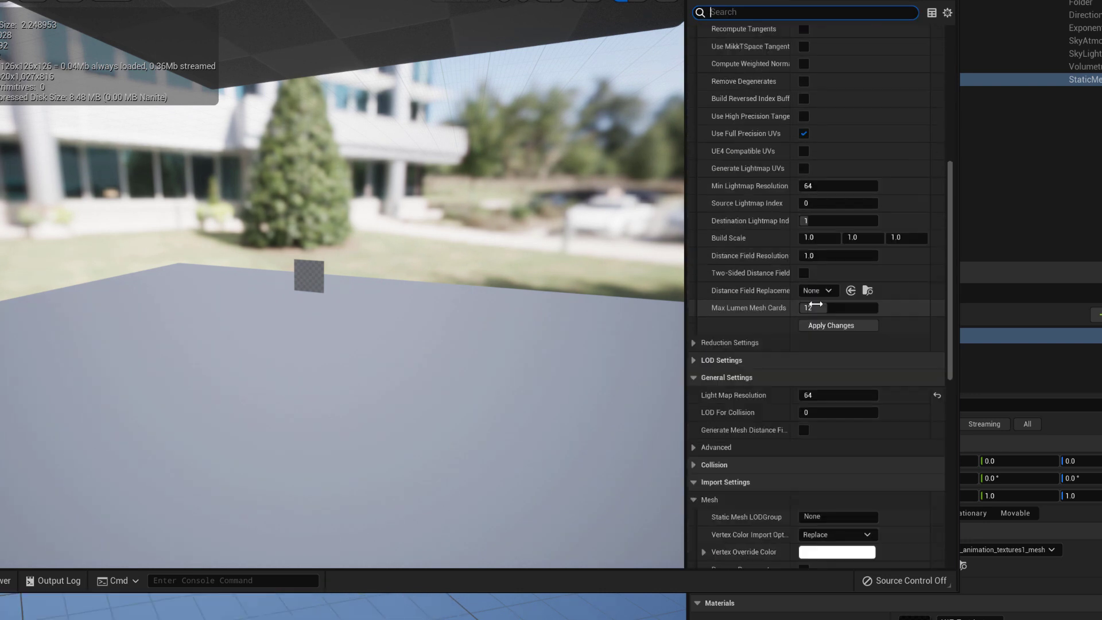
left_click(843, 324)
left_click_drag(828, 42, 704, 43)
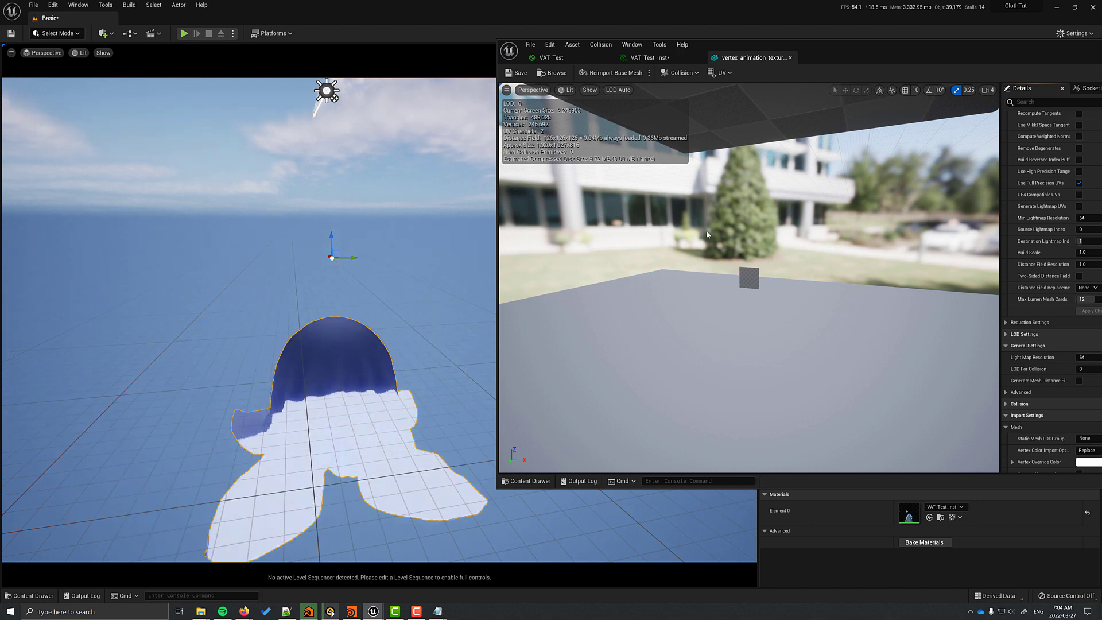
left_click_drag(873, 53, 667, 58)
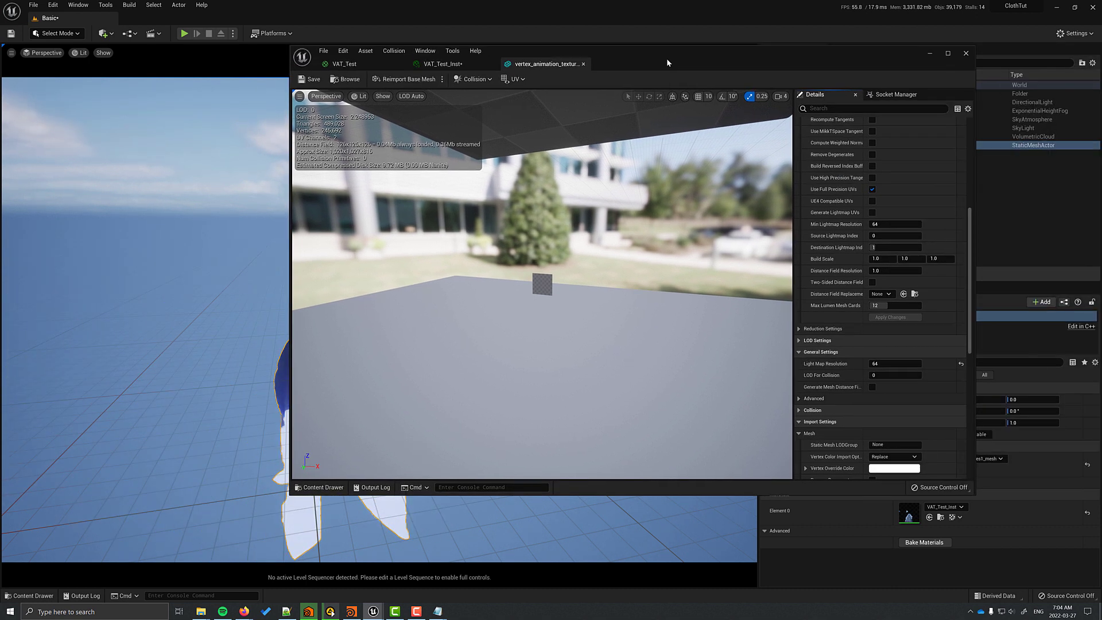
left_click(966, 53)
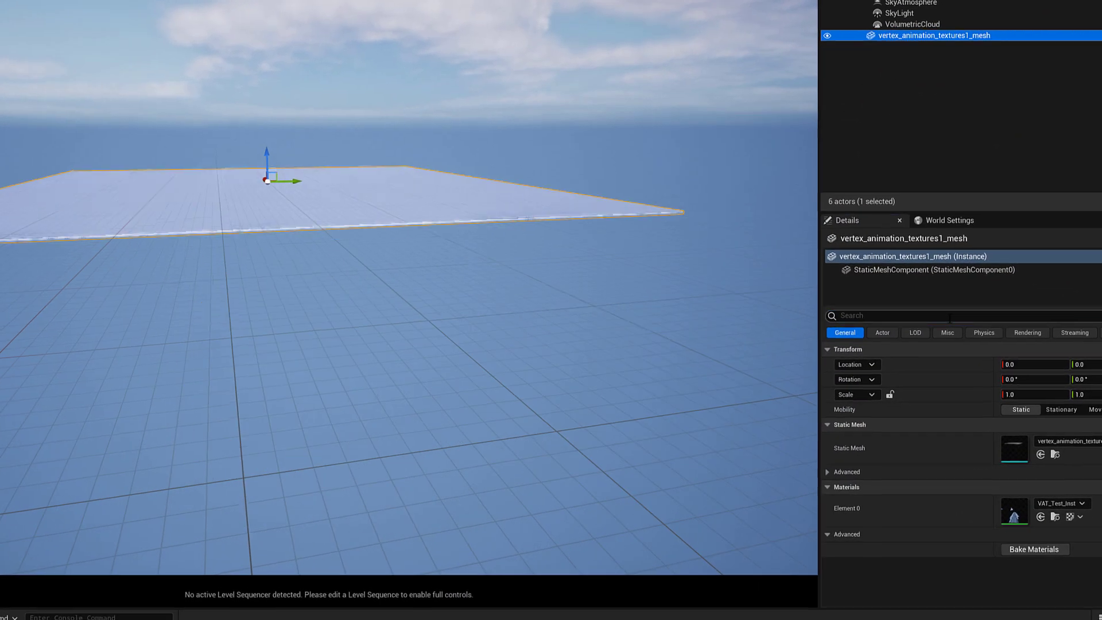
Step: Turn on Evaluate World Position Offset in the ray tracing settings of the cloth mesh actor in the level
left_click(859, 363)
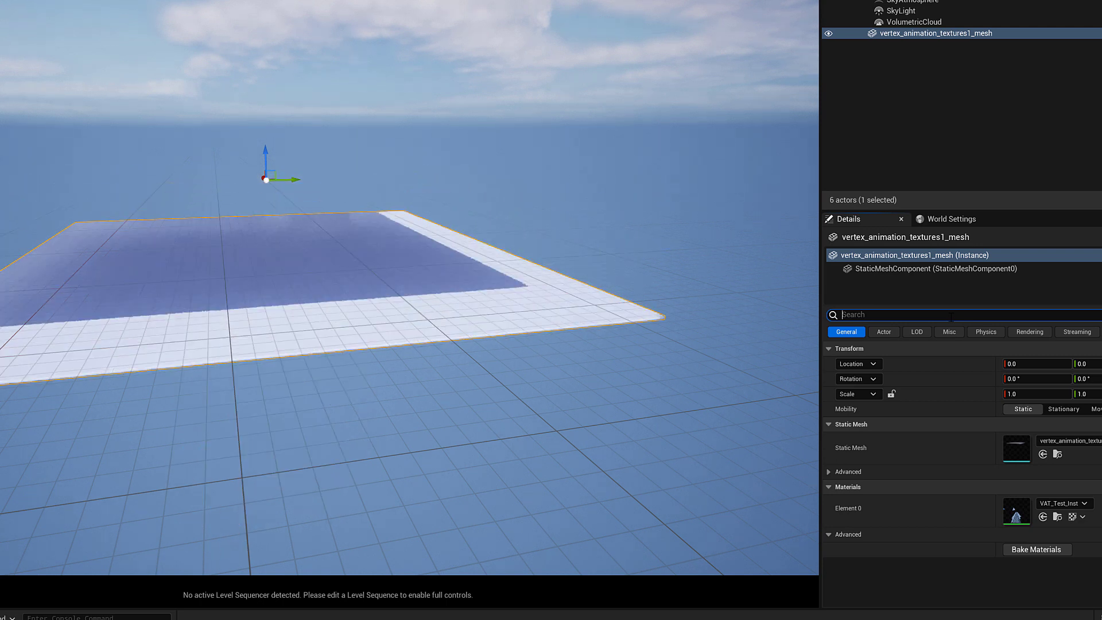
type("offset")
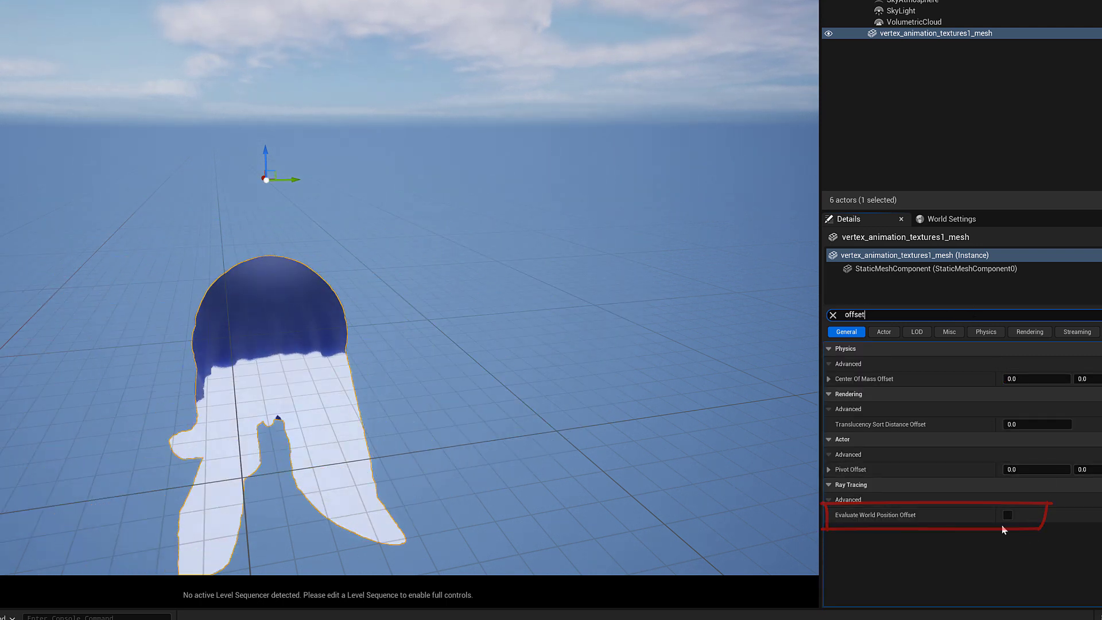
left_click(1007, 515)
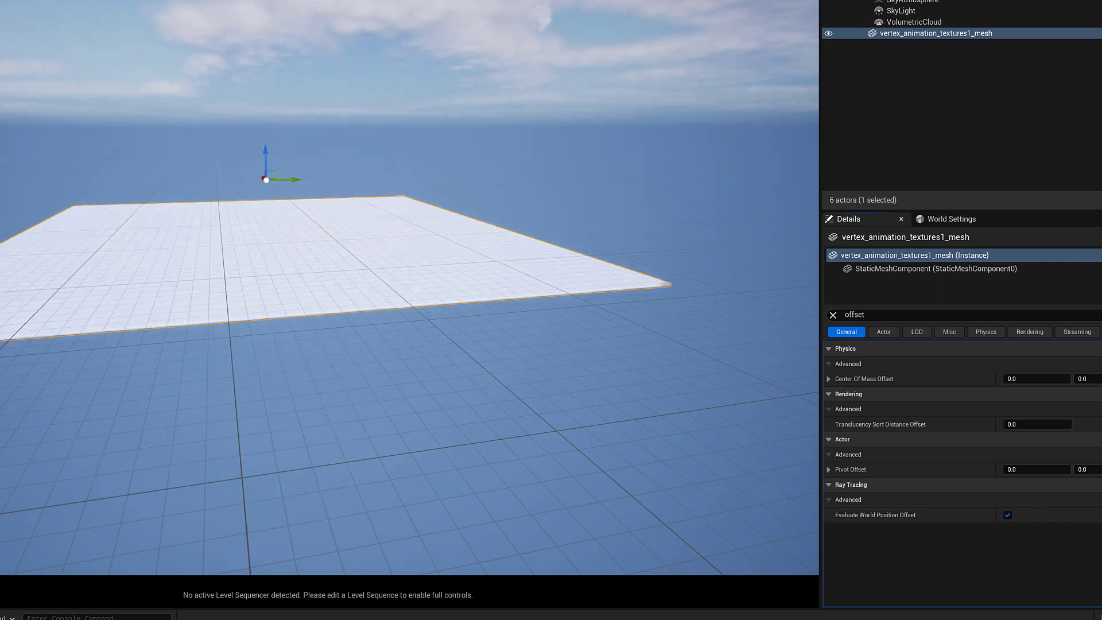
Step: Reopen VAT_Test_Inst, enable its Playback Speed and Houdini FPS overrides, and set Houdini FPS to 24
left_click(1, 618)
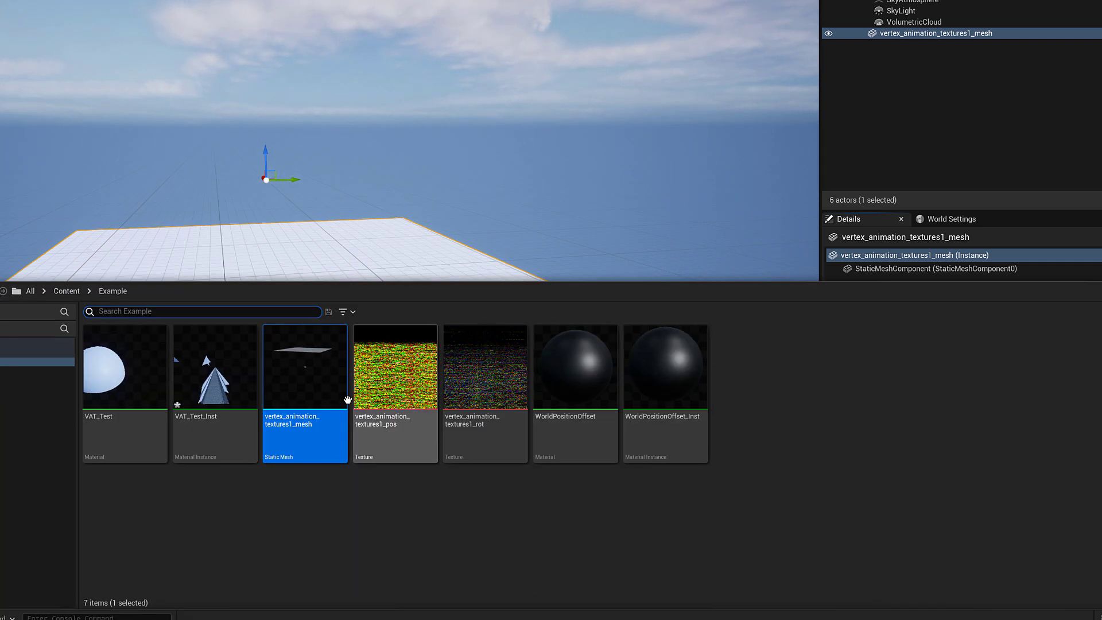
left_click(213, 391)
double_click(245, 454)
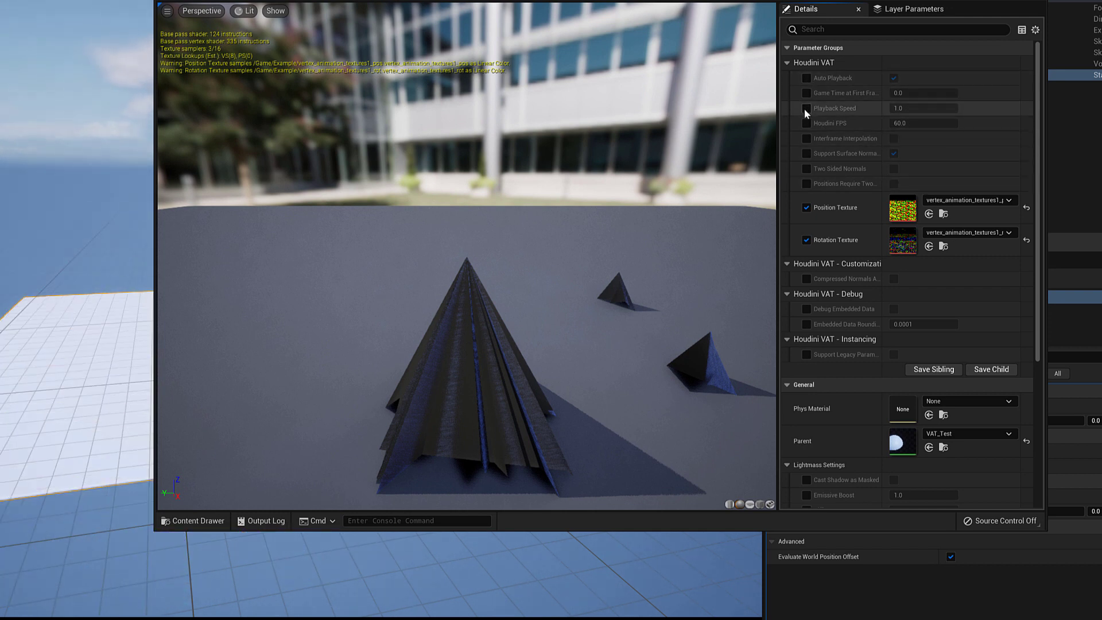
left_click(805, 108)
left_click(806, 123)
left_click(916, 123)
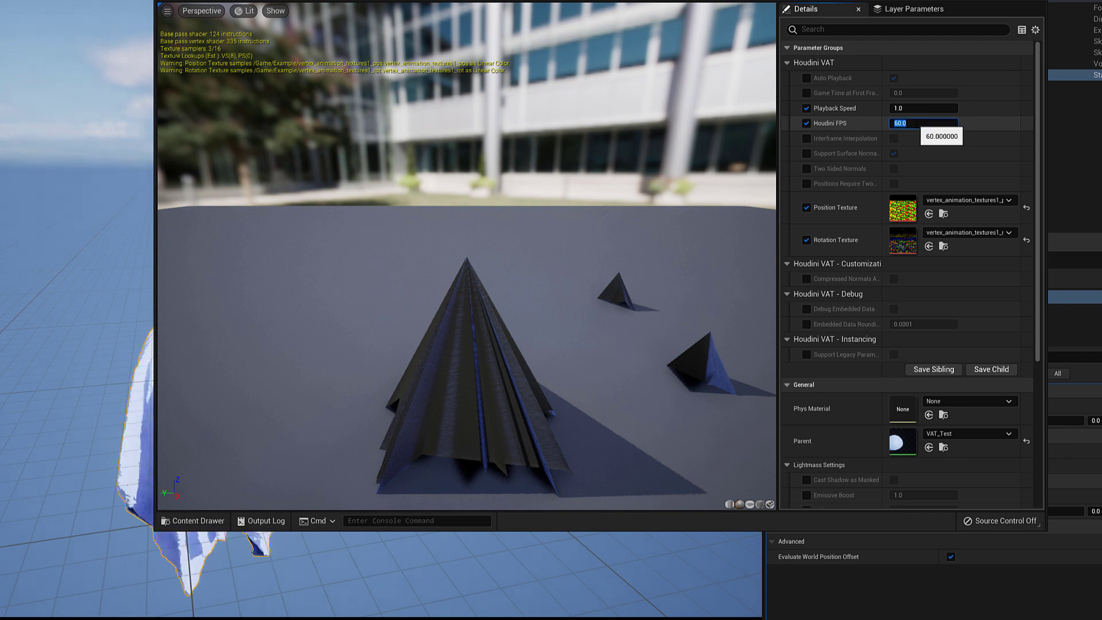
type("24")
key("Return")
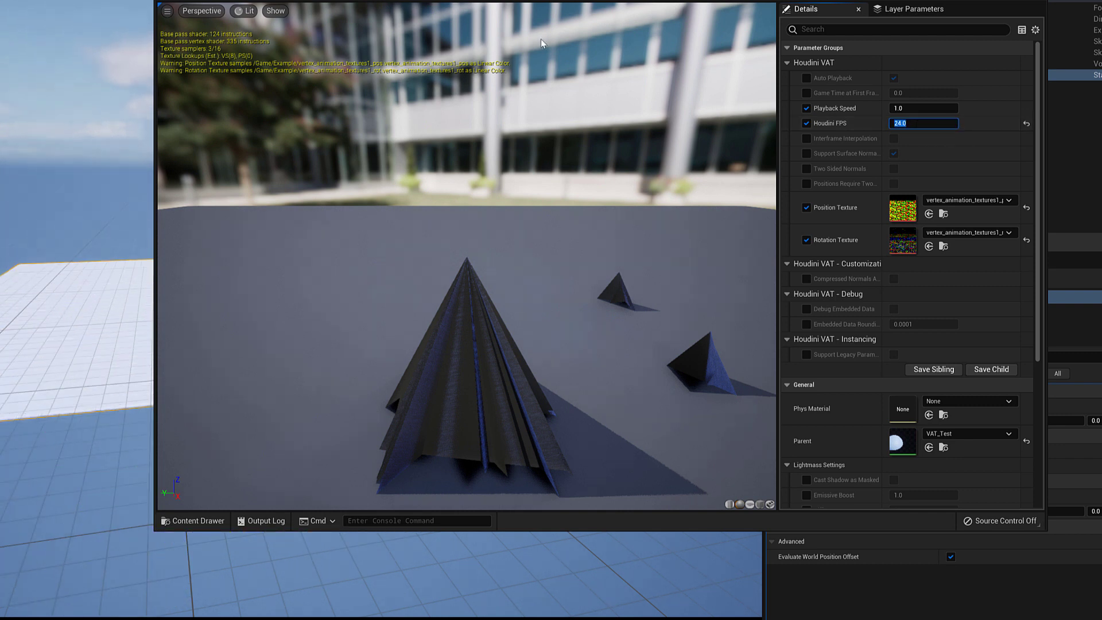
Step: Override and turn on Interframe Interpolation in VAT_Test_Inst, and move its editor aside to uncover the cloth in the level
left_click(806, 139)
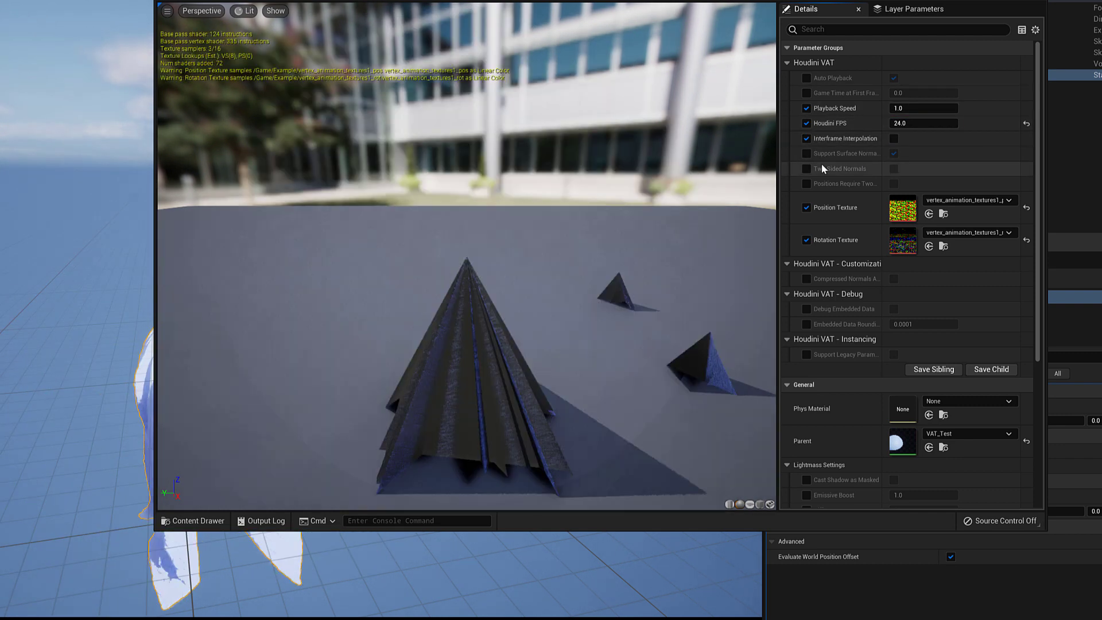
left_click(893, 138)
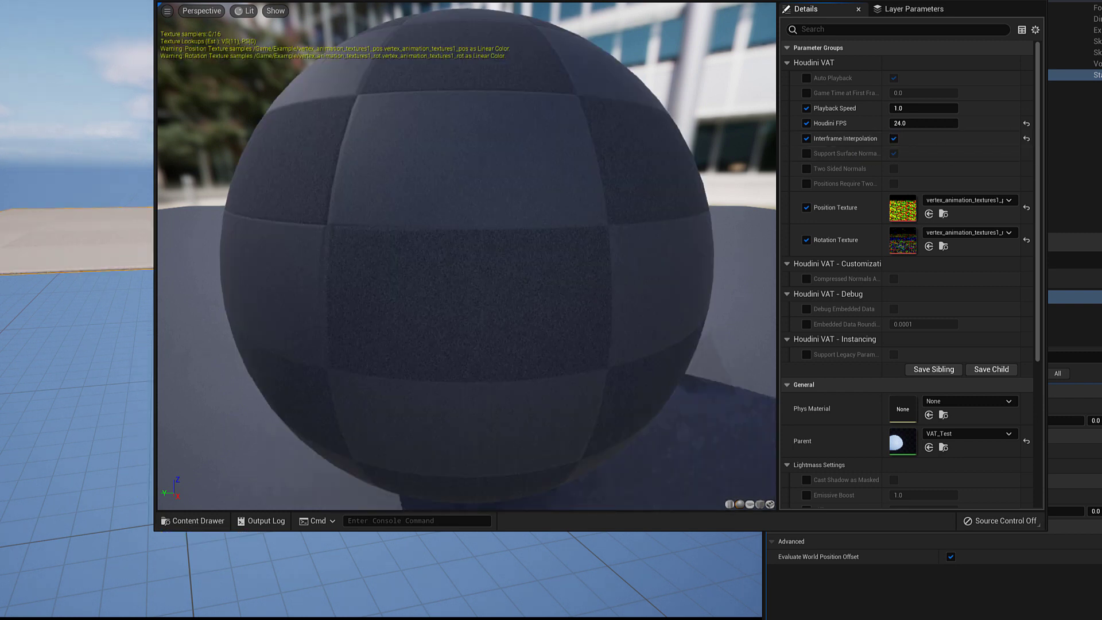
left_click_drag(689, 1, 848, 0)
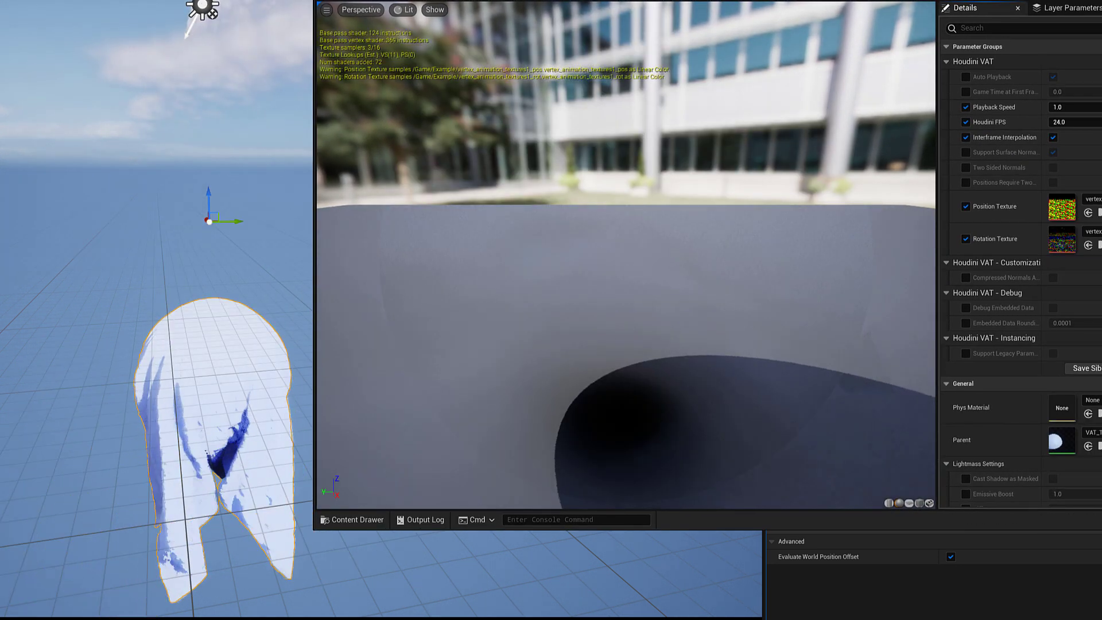
Step: Override Auto Playback and turn it off in VAT_Test_Inst, enable the Display Frame override and close the material instance editor
left_click(965, 77)
left_click(1052, 77)
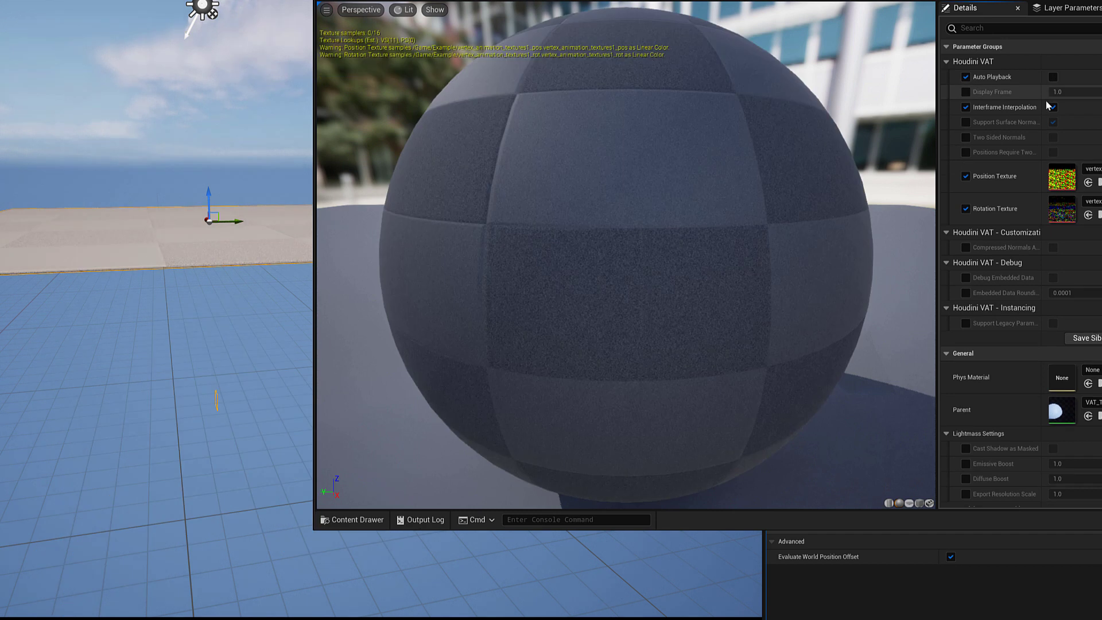
left_click(965, 92)
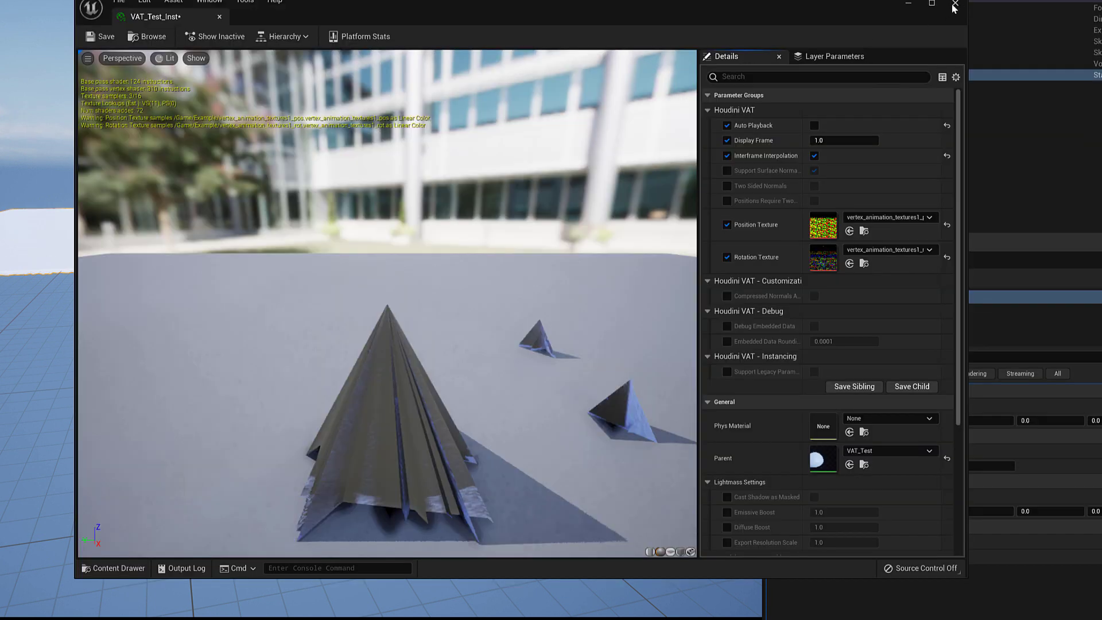
left_click(954, 7)
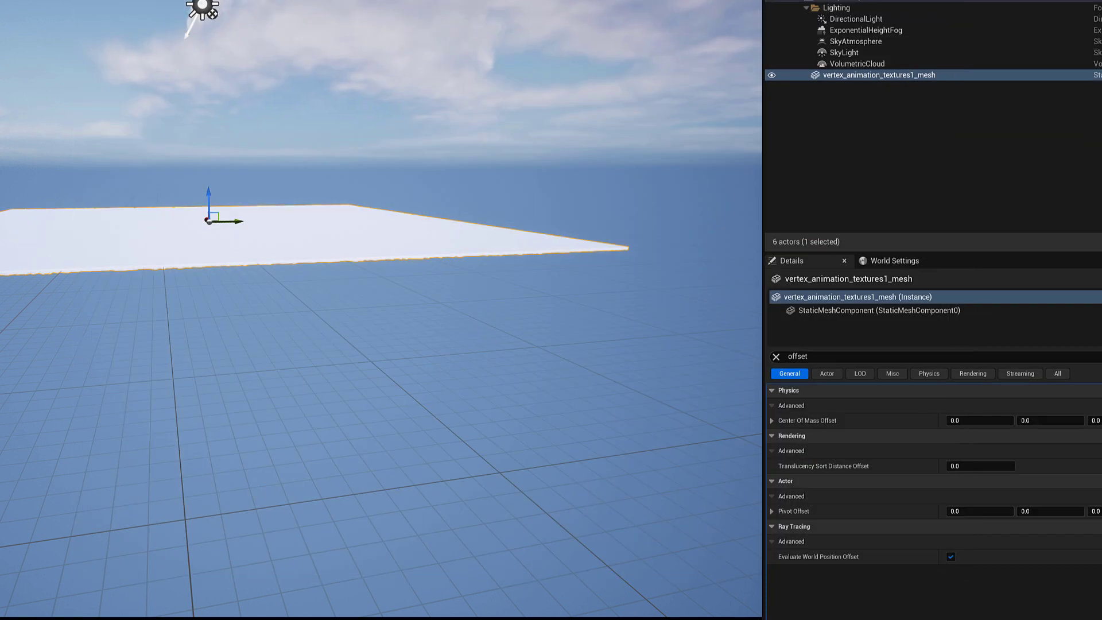
Step: Add a new level sequence and save it as ClothTest in the Example folder
left_click(217, 157)
left_click_drag(281, 449, 168, 442)
type("ClothTest")
key("Return")
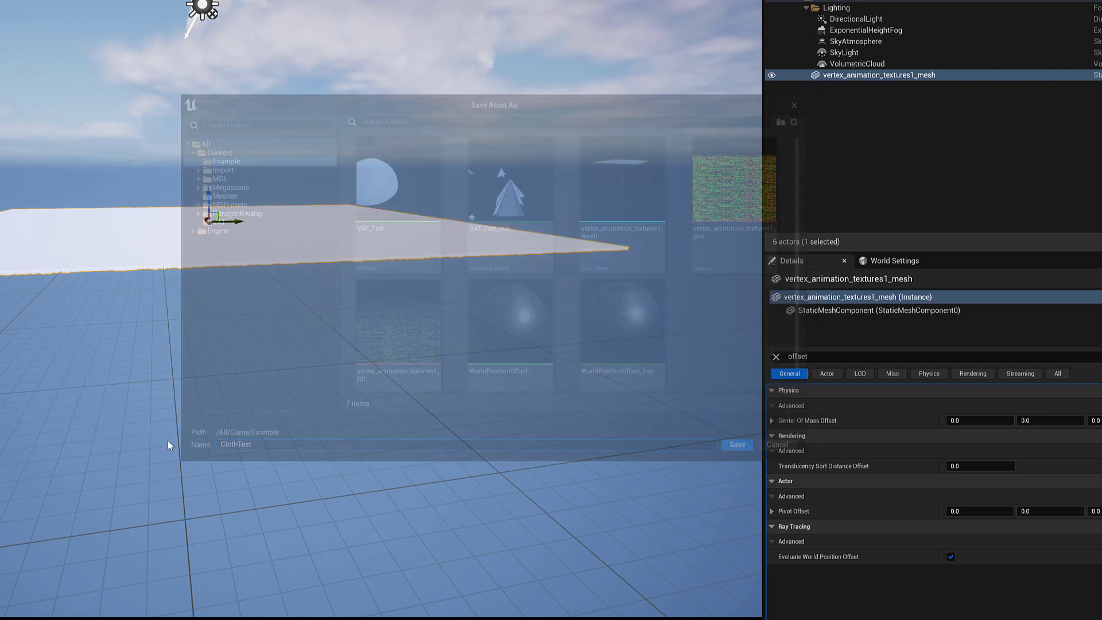
Step: Create a Material Parameter Collection named VAT_Cloth in the Example folder
key("ctrl+space")
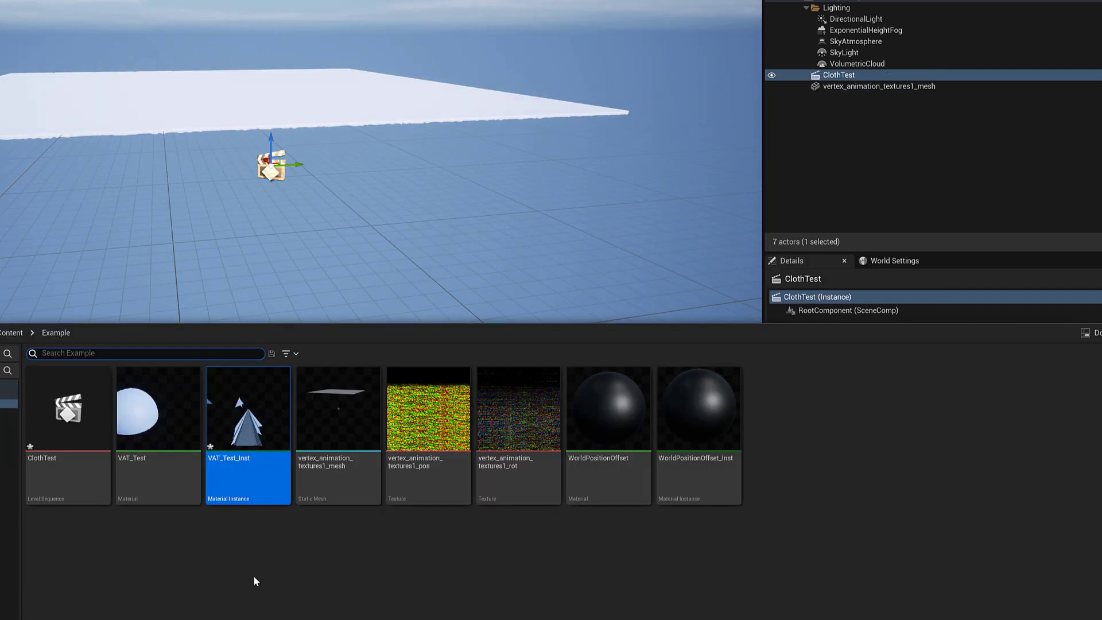
left_click(198, 570)
right_click(198, 570)
mouse_move(249, 473)
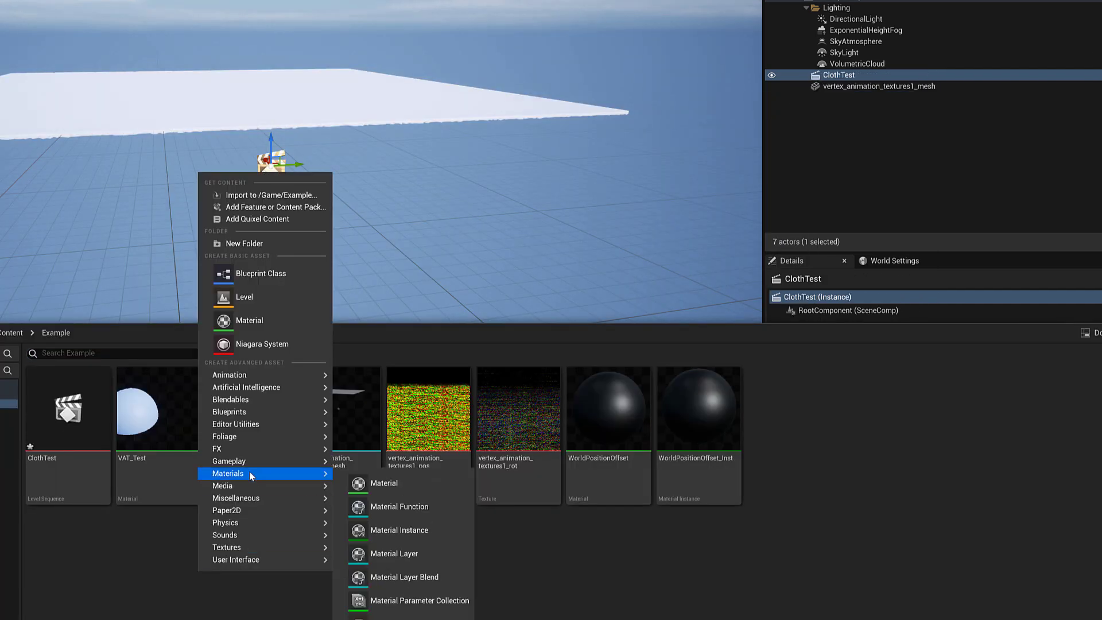
left_click(400, 601)
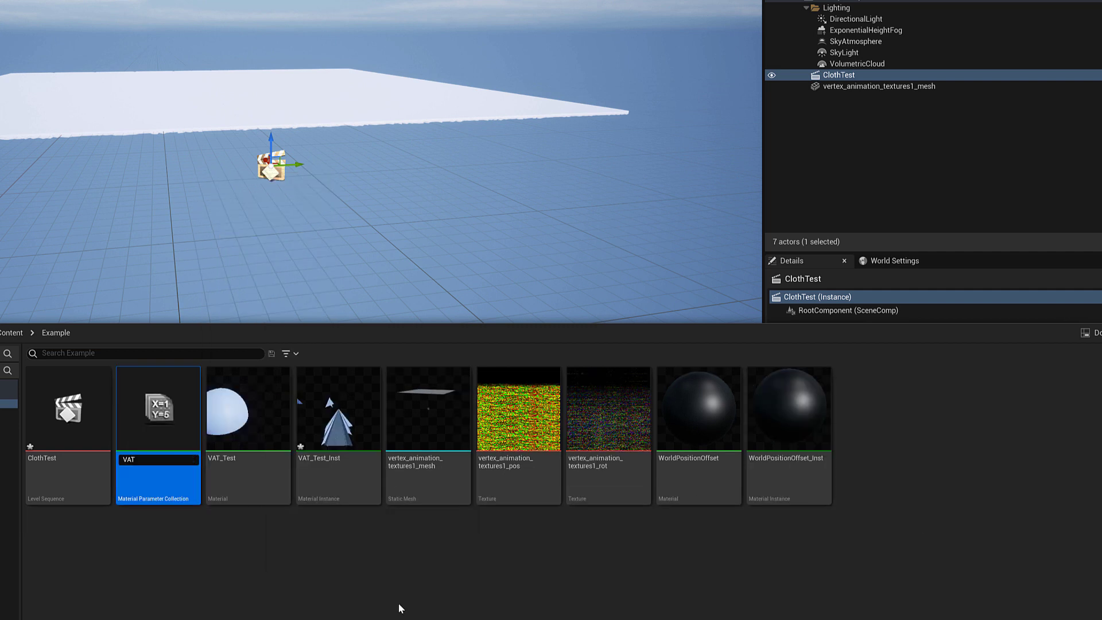
key("Return")
Step: Add a scalar parameter named FrameNumber with default value 1 to the VAT_Cloth collection, and close its editor
double_click(158, 414)
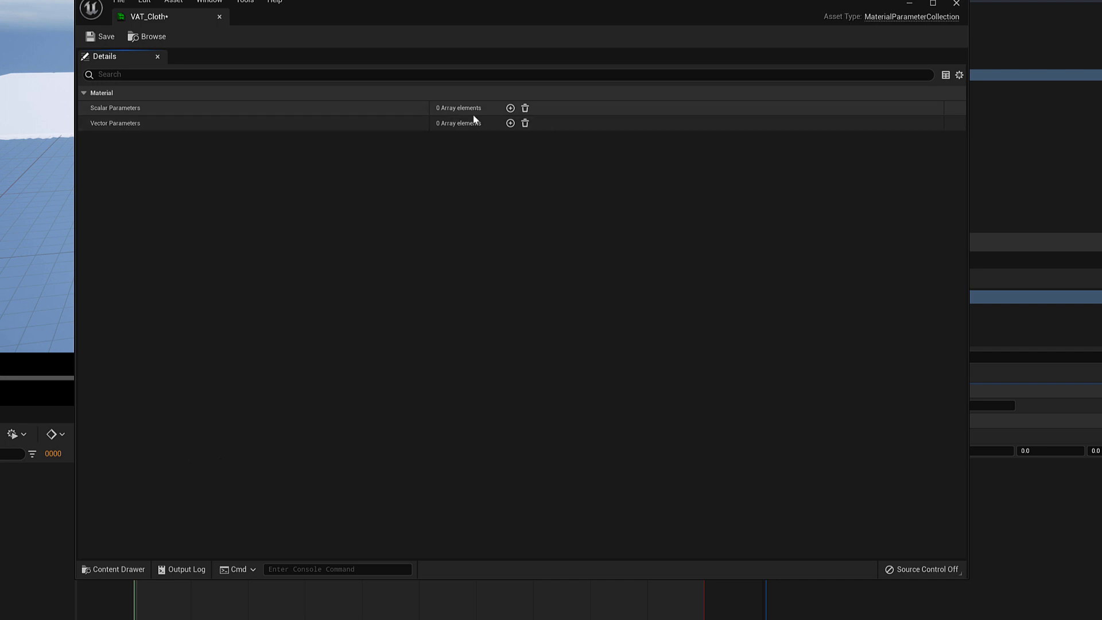
left_click(510, 108)
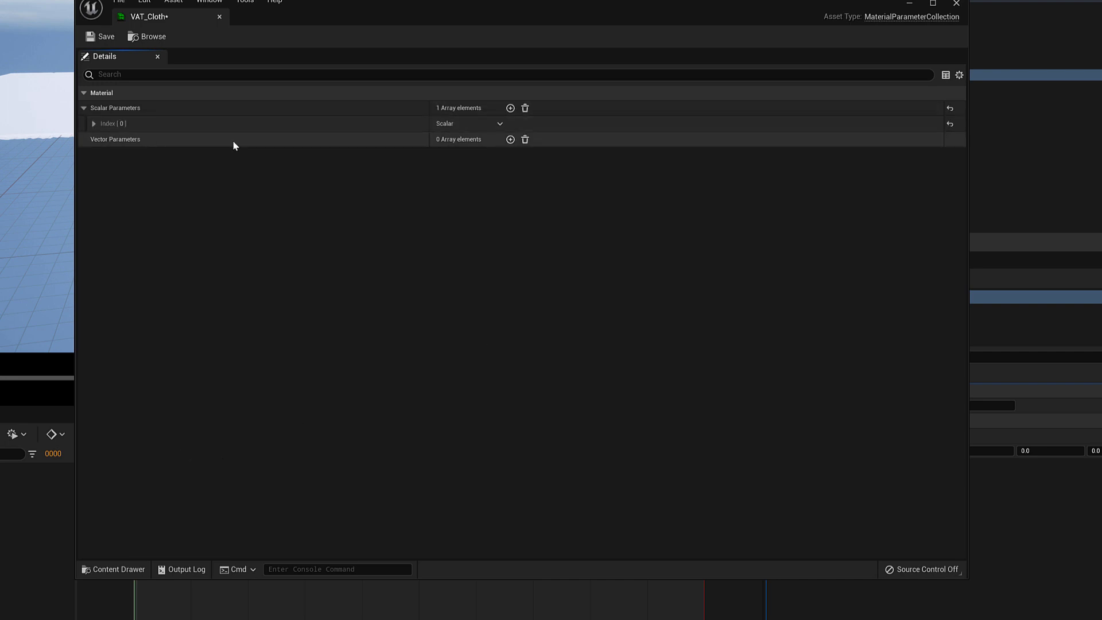
left_click(94, 123)
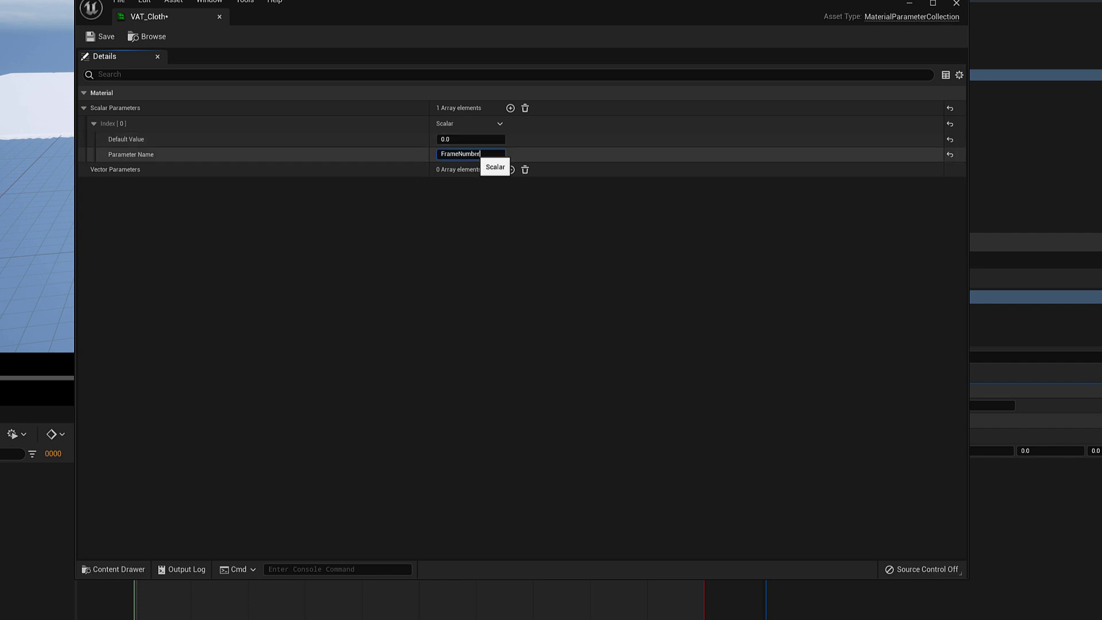
left_click(467, 139)
type("1")
key("Return")
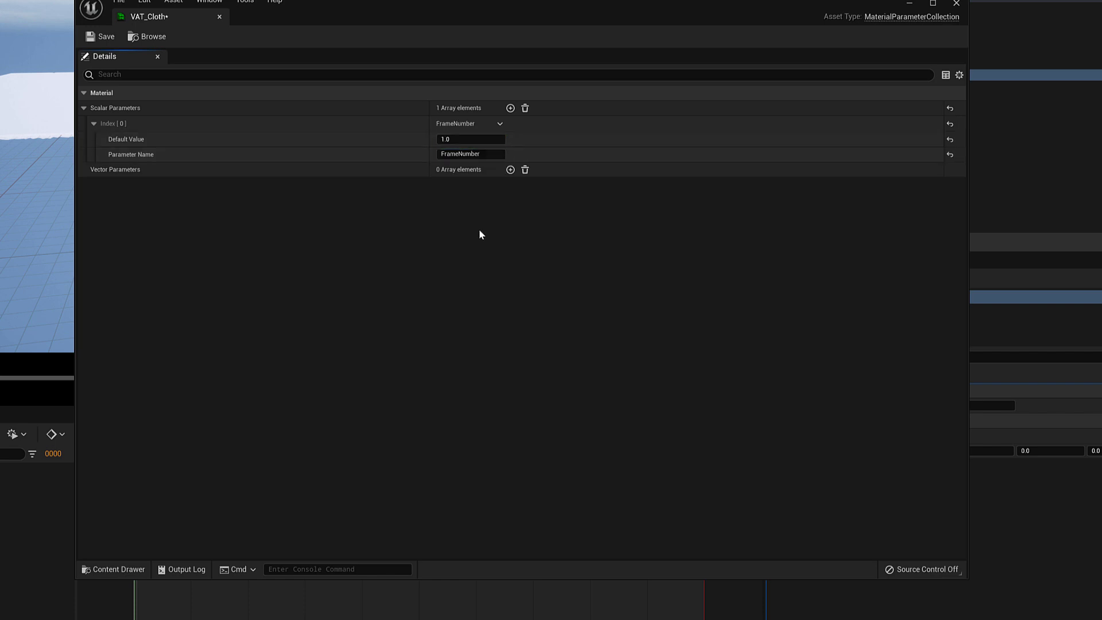
left_click(955, 4)
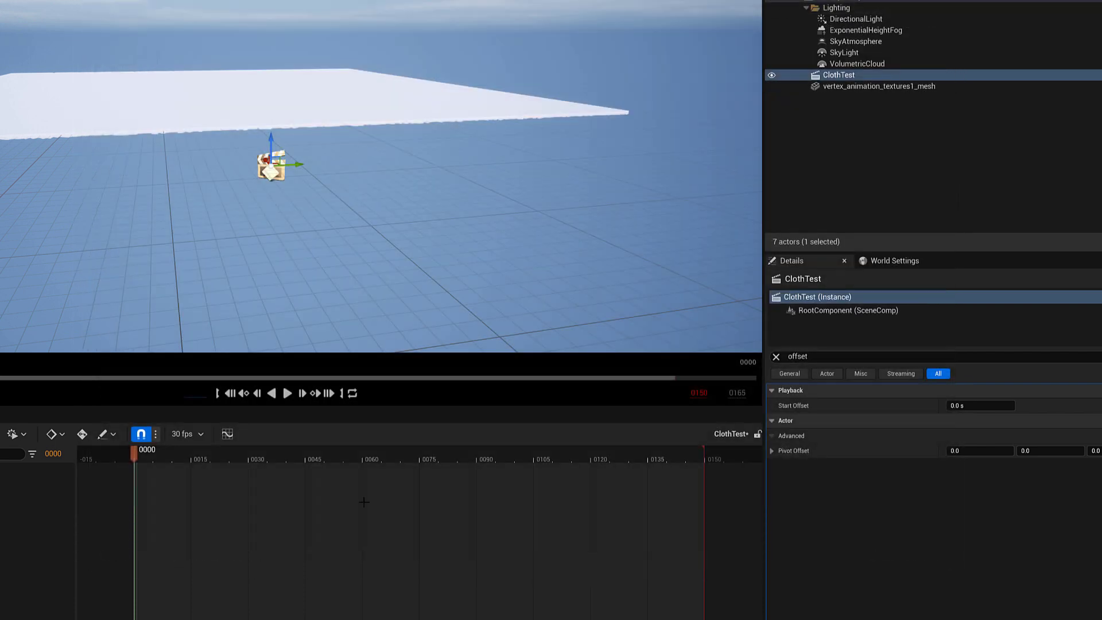
Step: Open the VAT_Test material and add a VAT_Cloth collection parameter node to its graph, set to FrameNumber
key("ctrl+space")
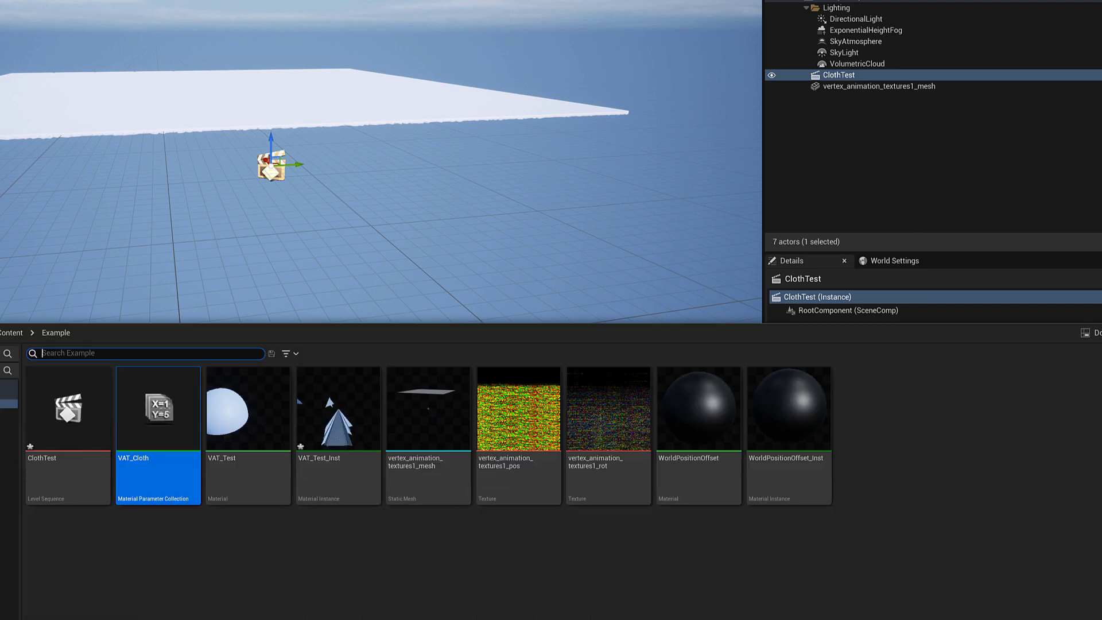
double_click(248, 416)
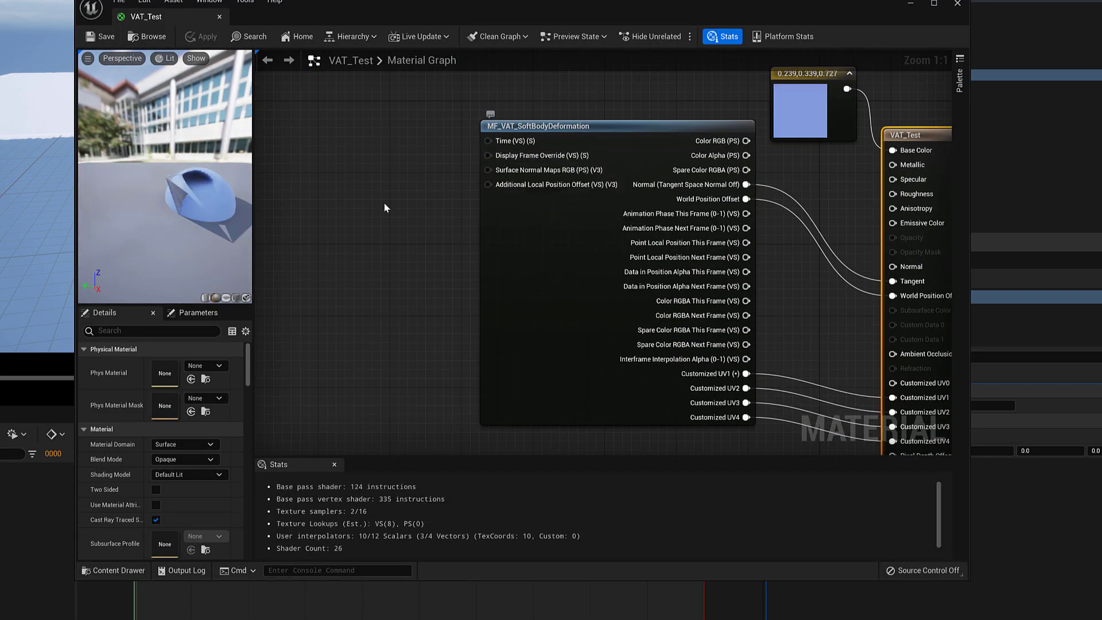
left_click(120, 571)
left_click_drag(417, 385, 332, 163)
left_click(184, 398)
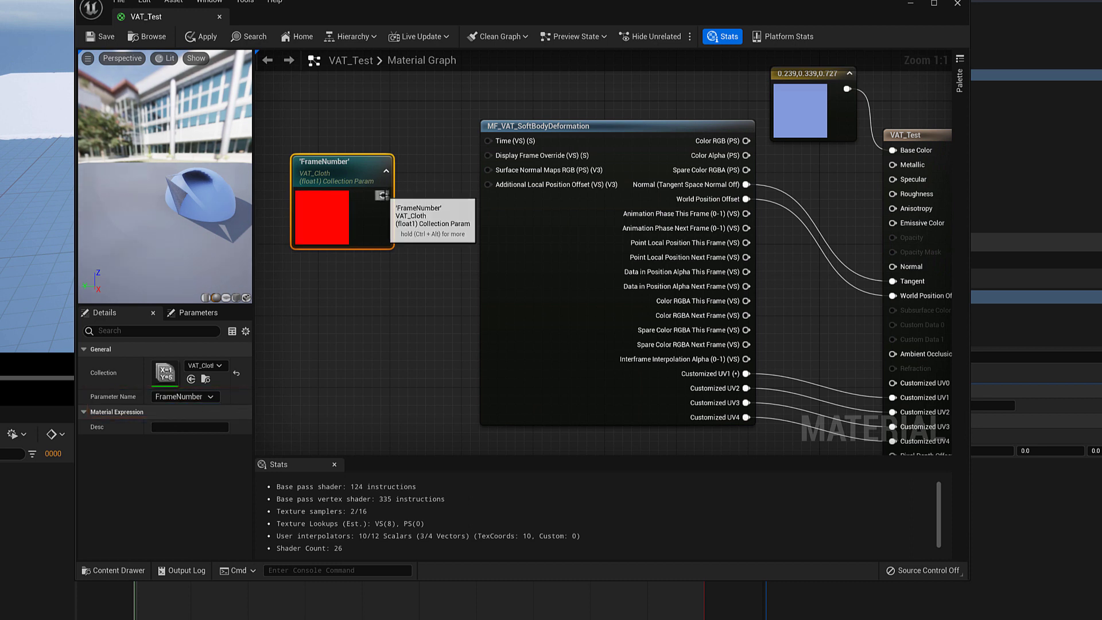
Step: Connect the FrameNumber node to the Display Frame Override input of MF_VAT_SoftBodyDeformation, apply the changes and close the material
left_click_drag(383, 195, 427, 195)
left_click_drag(478, 152, 492, 155)
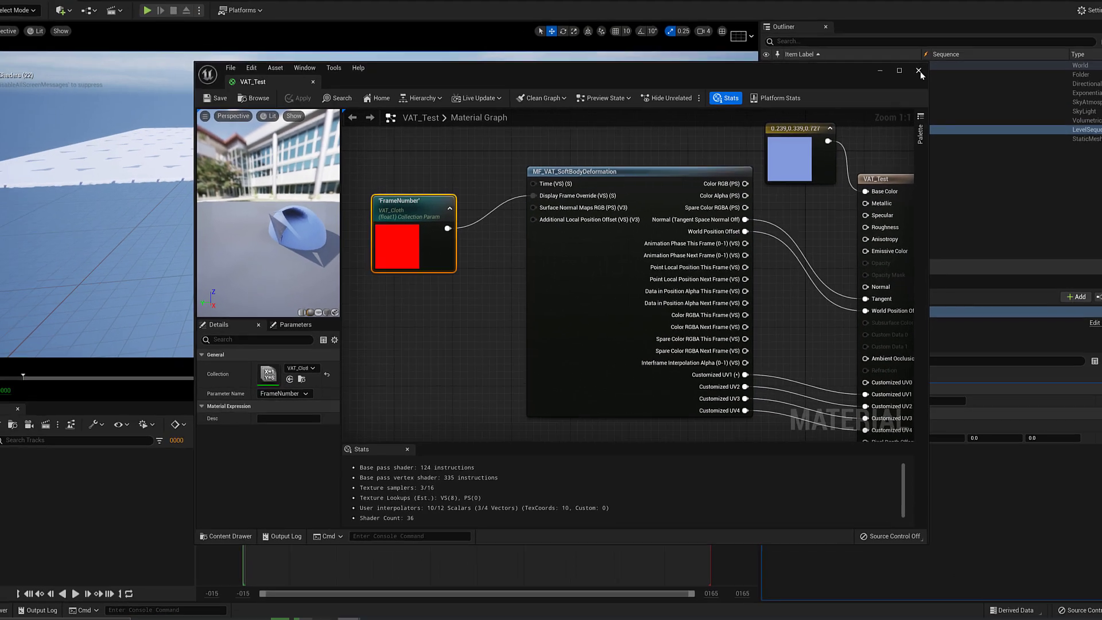
left_click(919, 70)
Step: Set the ClothTest sequence to 24 fps (film) and add a Material Parameter Collection track for VAT_Cloth
left_click(285, 423)
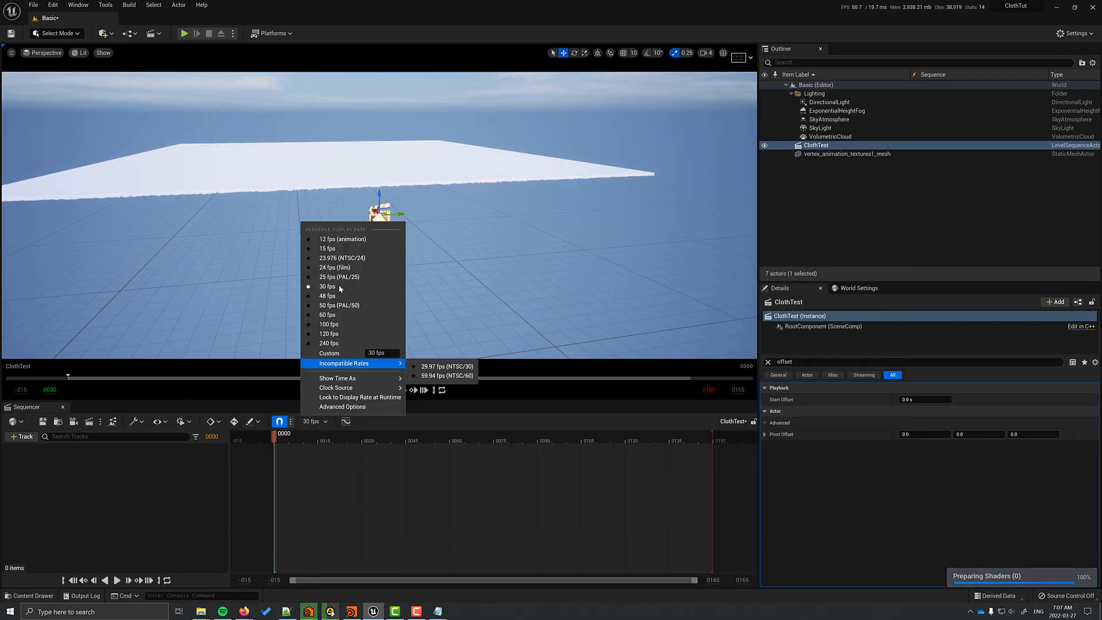
left_click(335, 268)
left_click(26, 436)
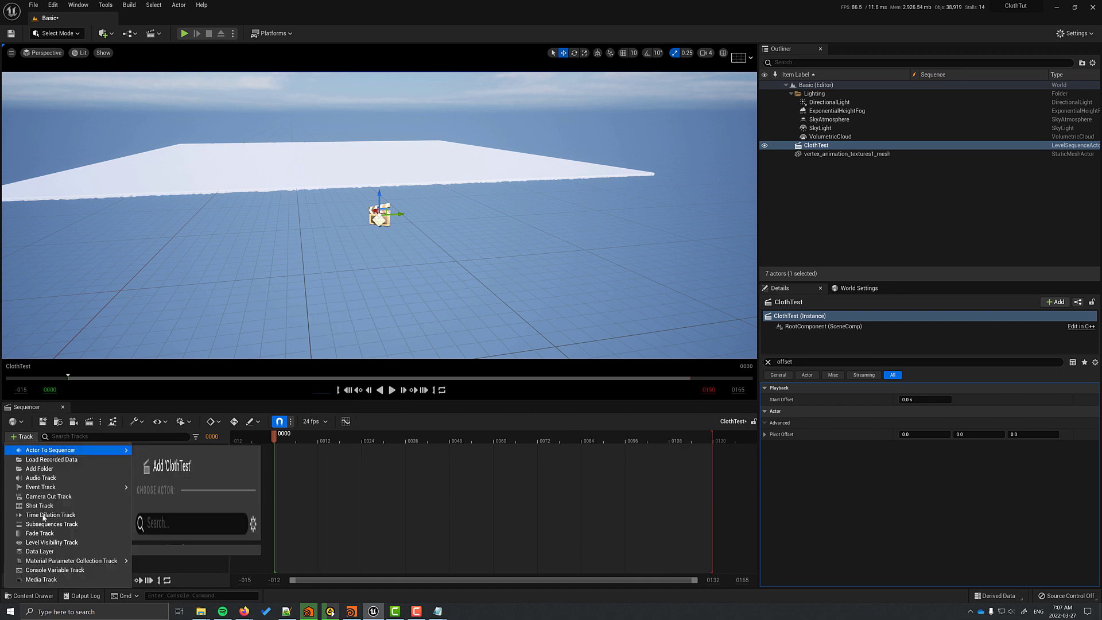
mouse_move(52, 562)
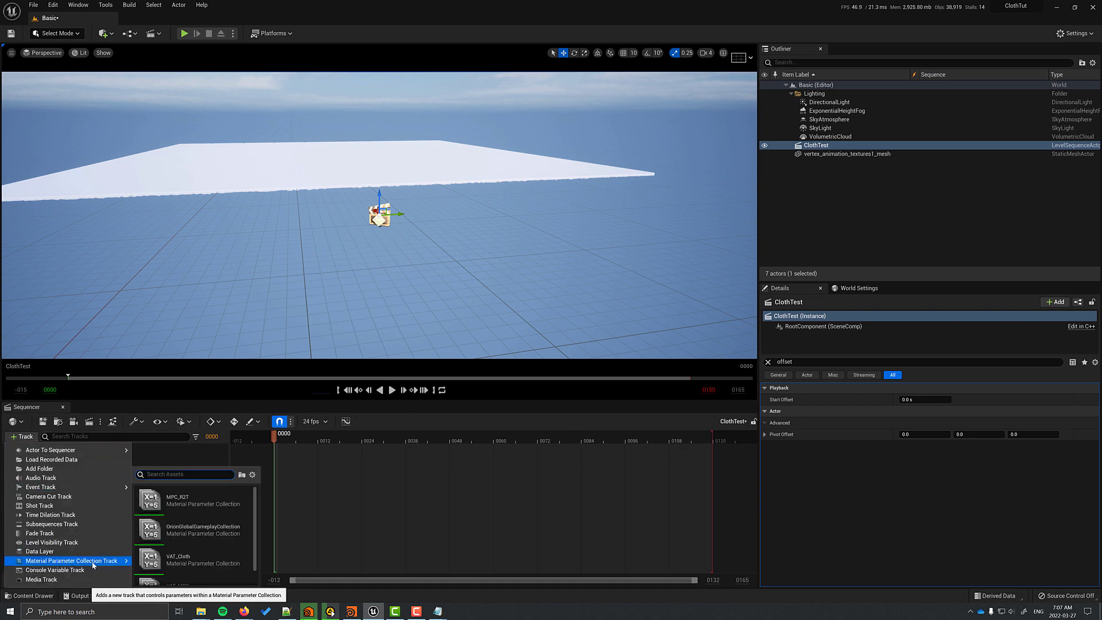
left_click(175, 560)
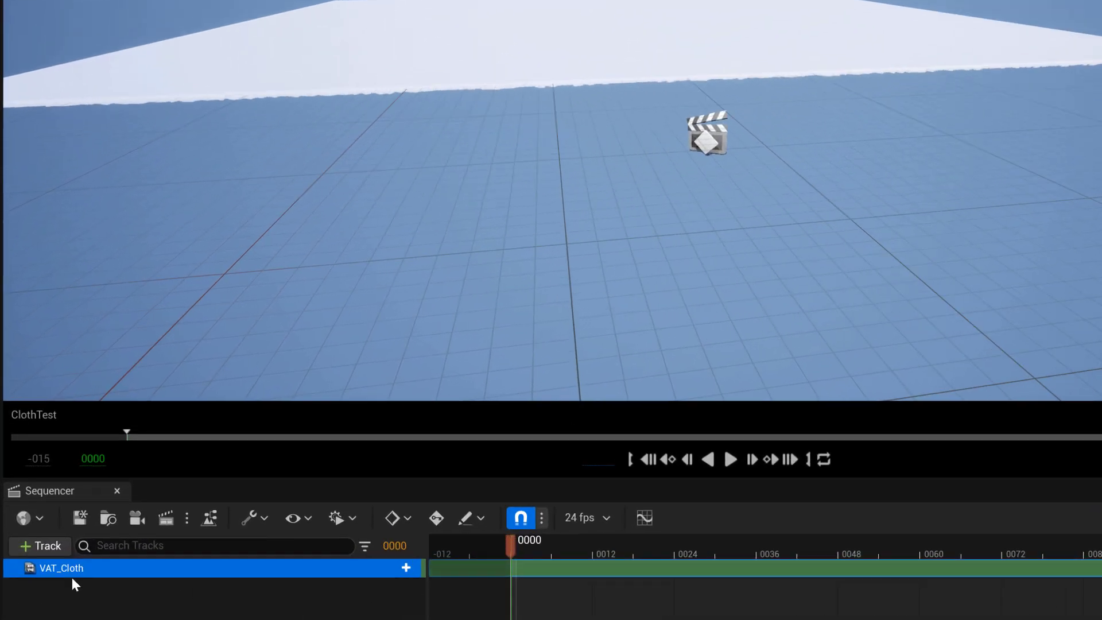
Step: Add the FrameNumber parameter to the VAT_Cloth track, try scrubbing its value and set it to 1 at frame 0
left_click(392, 567)
left_click(405, 603)
left_click(18, 568)
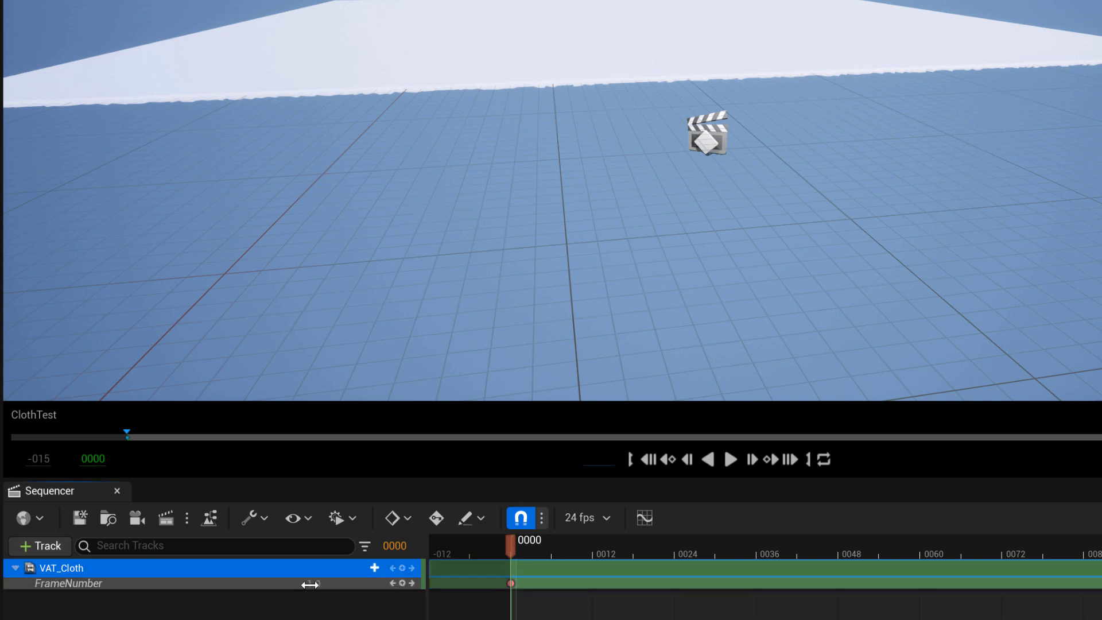
left_click_drag(327, 583, 369, 583)
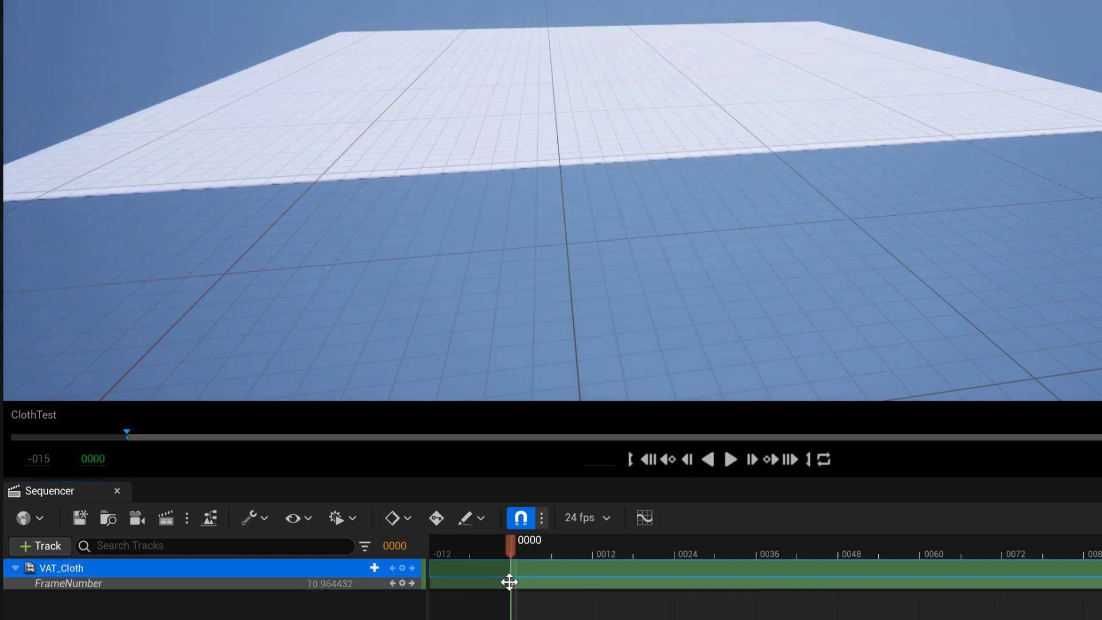
type("0")
key("Return")
type("1")
key("Return")
Step: Key FrameNumber at frame 1 of the sequence, and set it to 100 at frame 100
left_click_drag(511, 546, 519, 546)
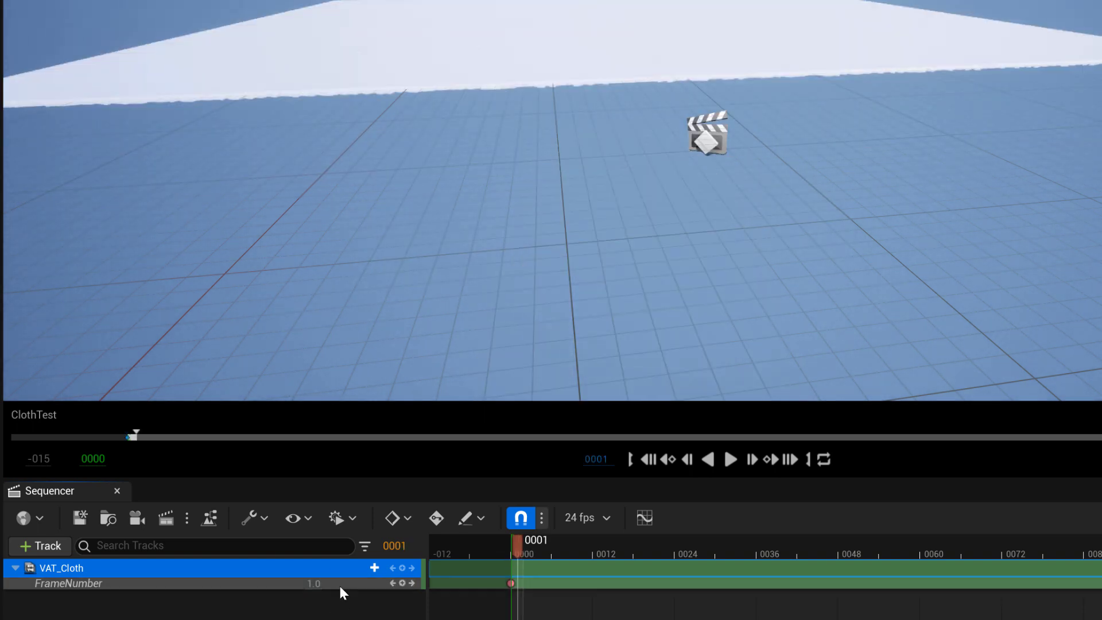
left_click(402, 583)
left_click_drag(689, 543, 798, 467)
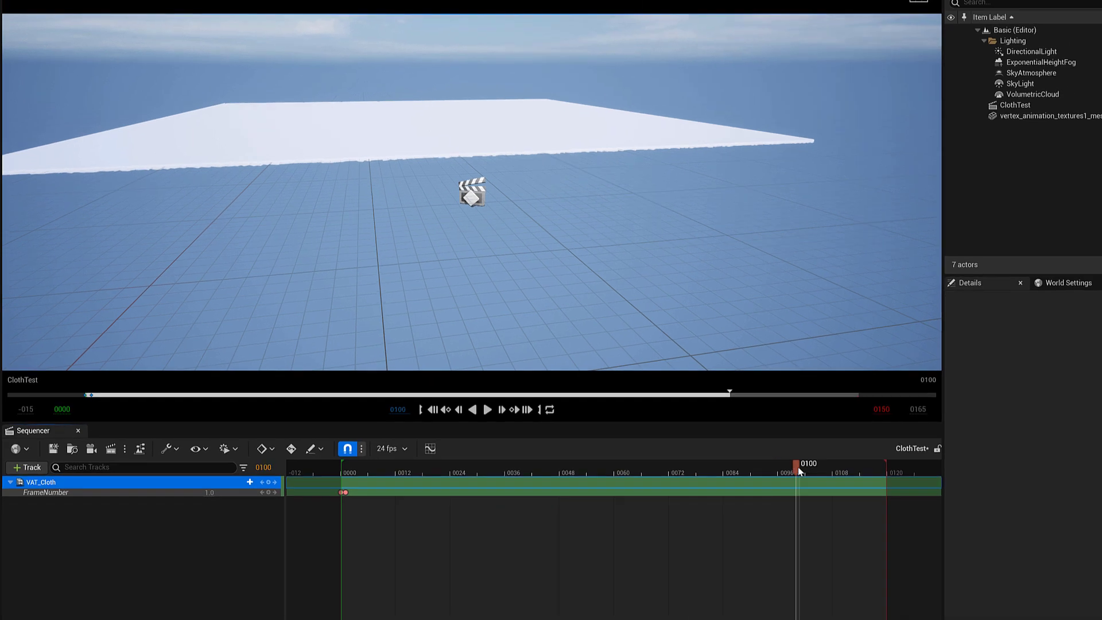
left_click(315, 583)
type("100")
key("Return")
Step: End the playback range at frame 100, make the FrameNumber keys linear and scrub the timeline to preview the cloth
left_click_drag(885, 467, 810, 491)
right_click(809, 492)
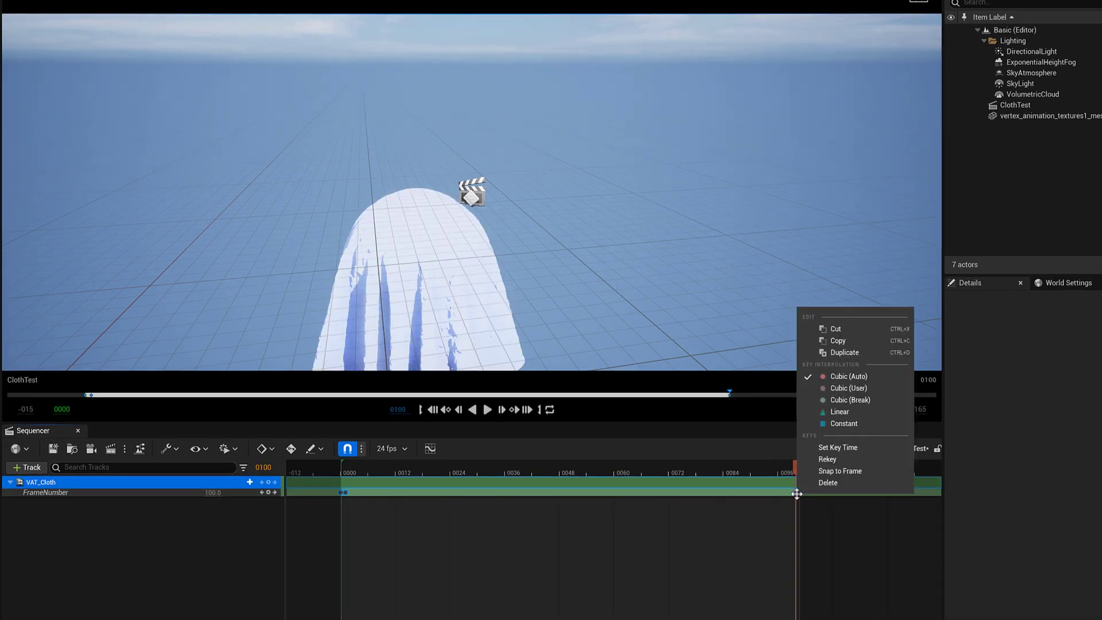
left_click(827, 411)
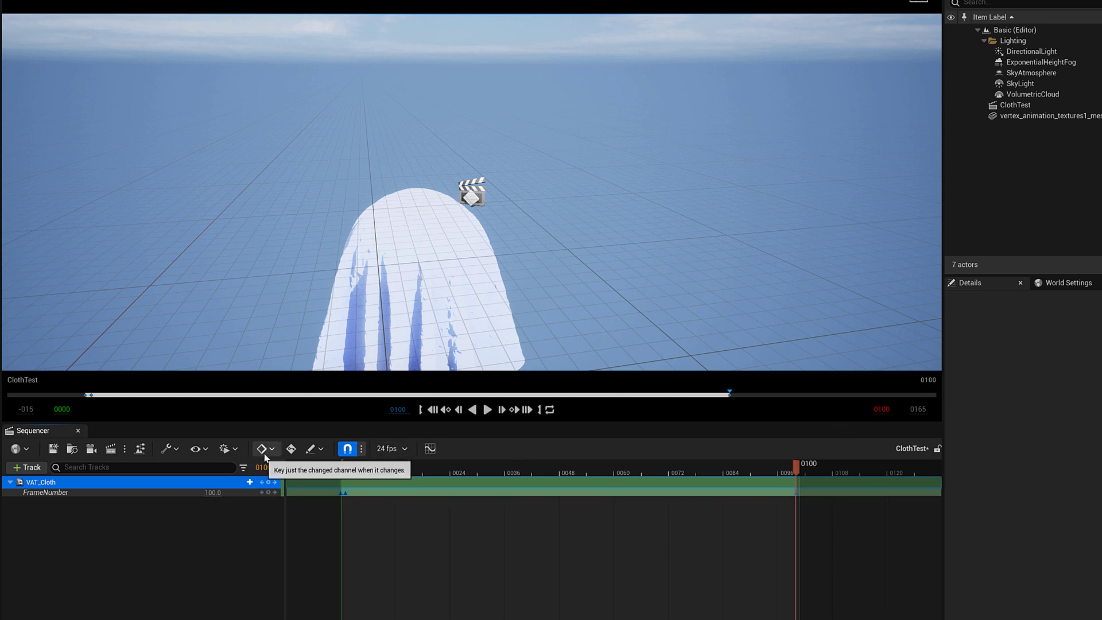
mouse_move(521, 472)
left_mouse_down()
mouse_move(463, 469)
mouse_move(601, 469)
mouse_move(502, 463)
mouse_move(531, 465)
left_mouse_up()
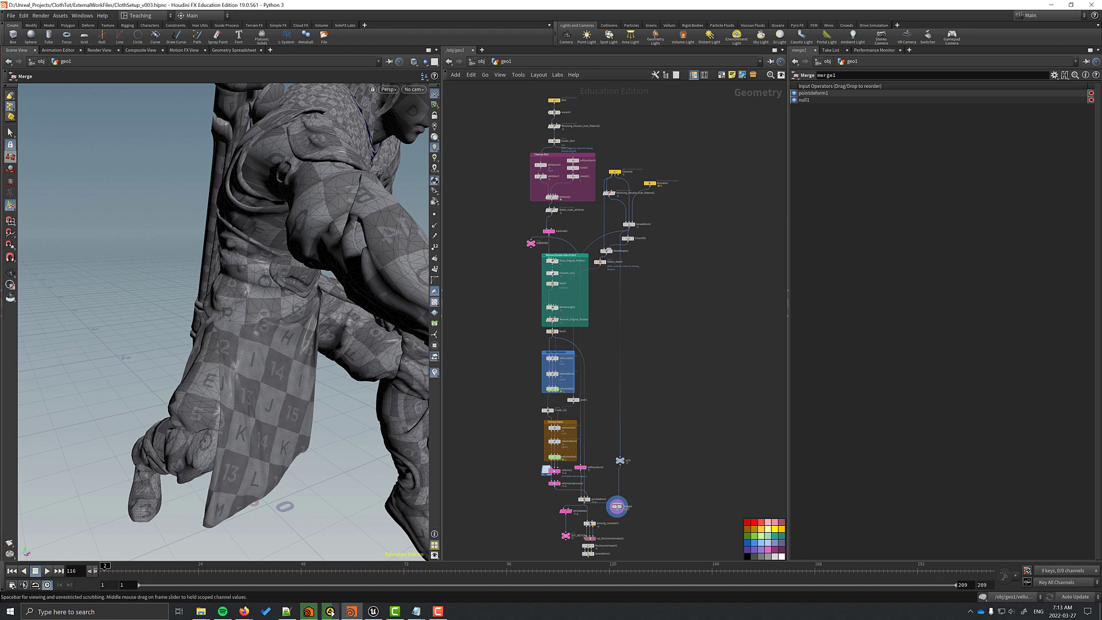
Step: Rewind the Houdini character scene to frame 1 and examine the full figure with its skirt in the viewport
left_click_drag(106, 570, 102, 569)
right_click_drag(269, 379, 223, 370, "alt")
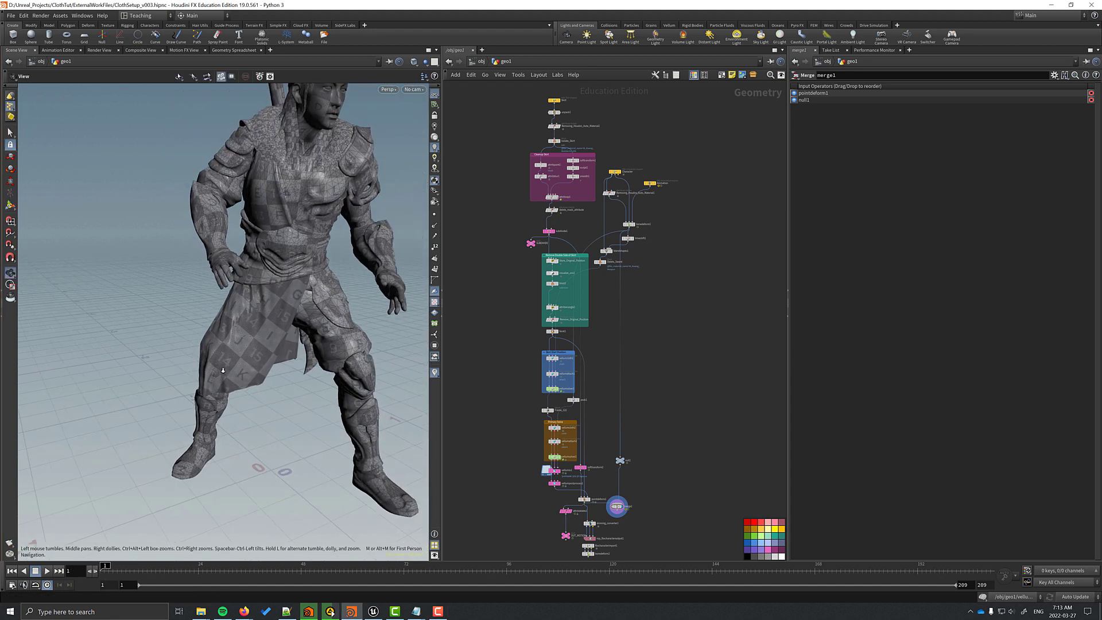
left_click_drag(222, 370, 255, 383)
key("Return")
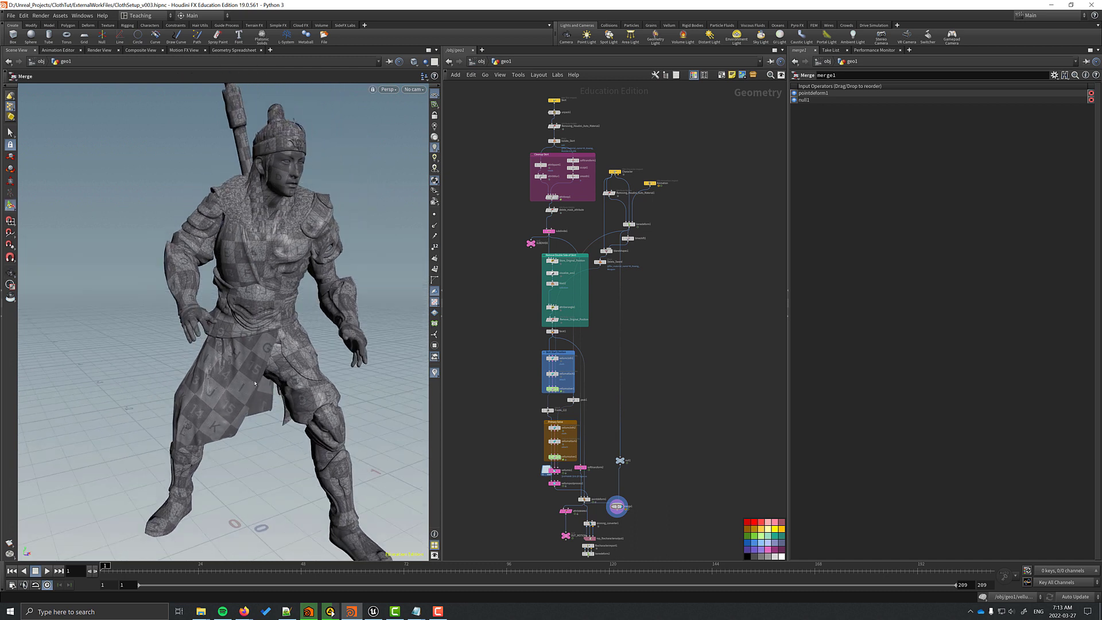
Step: Examine the Character and Animation imports, bonedeform1, the Skirt import and unpack1 by displaying each node's output
scroll(524, 163, "up", 5)
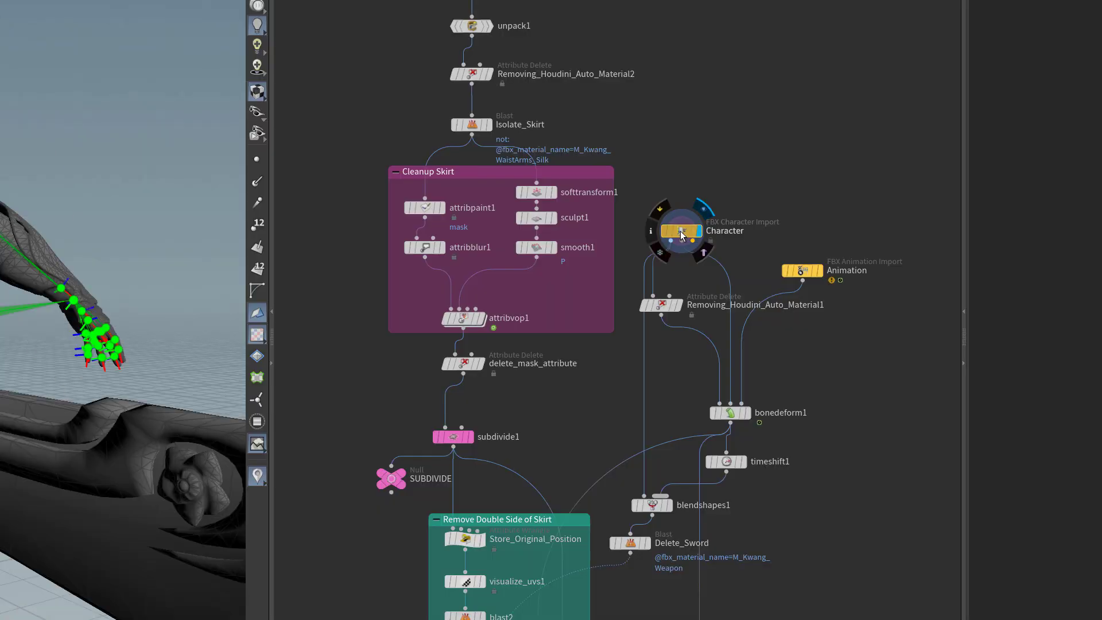
left_click(680, 232)
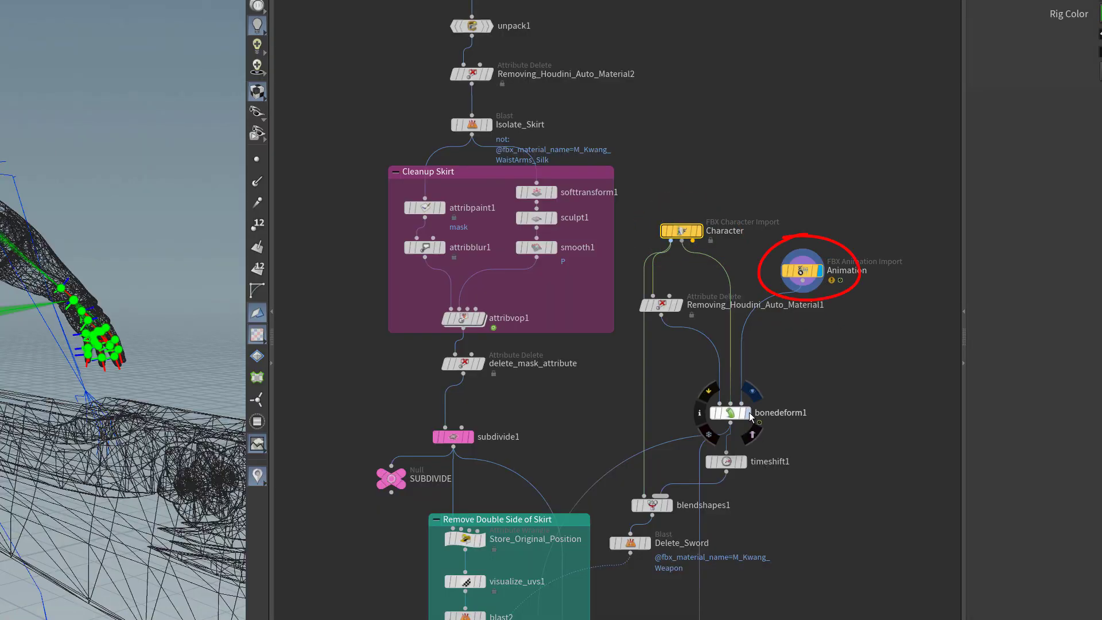
left_click(745, 413)
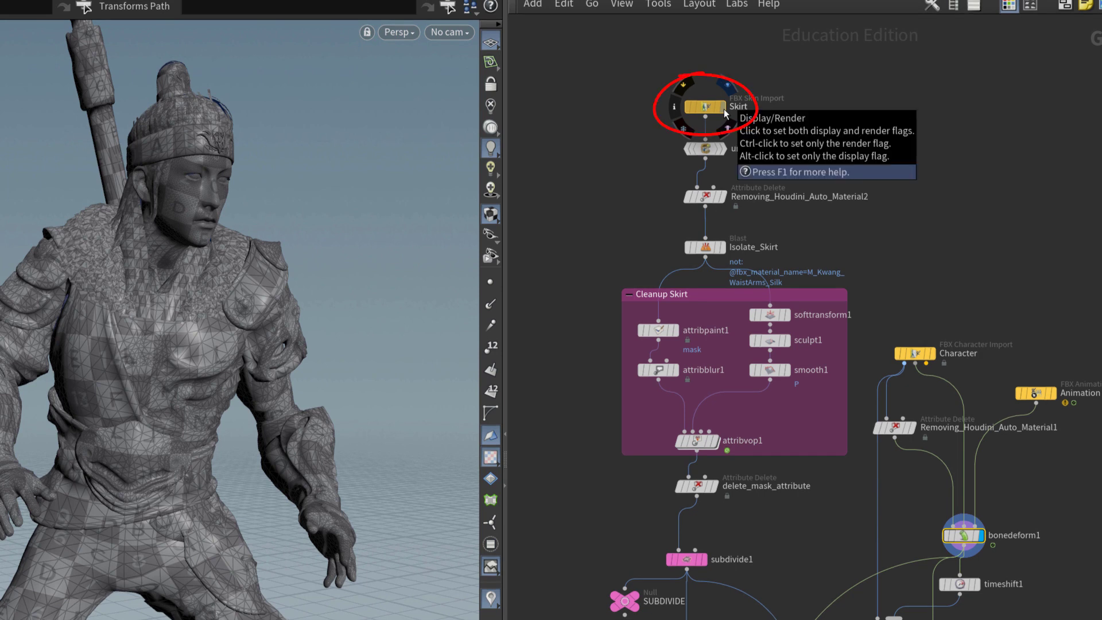
left_click(718, 109)
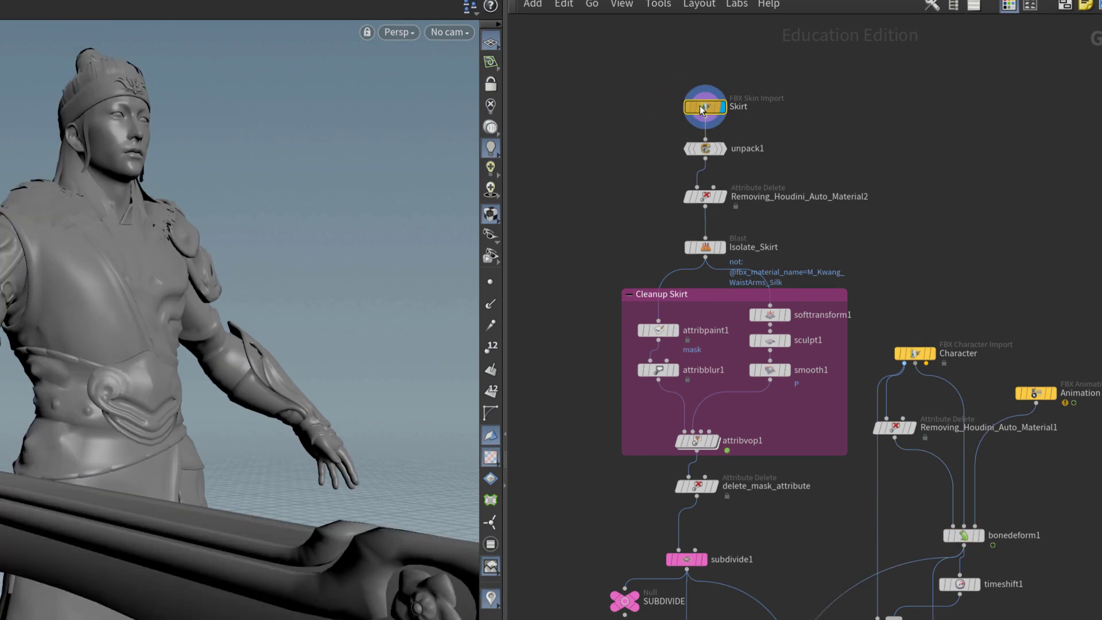
left_click(724, 150)
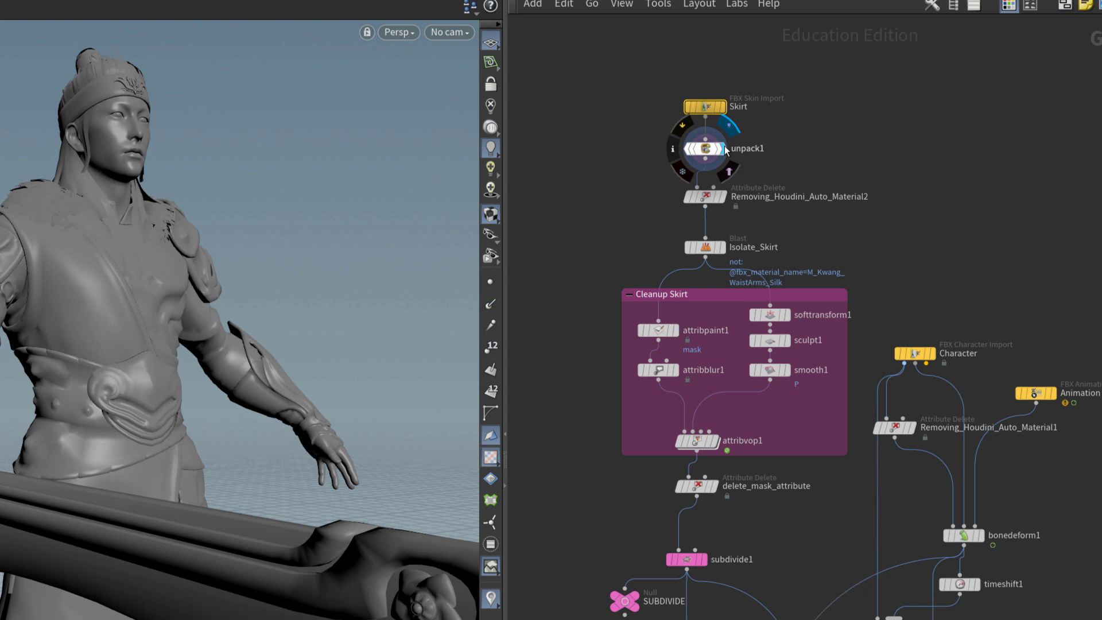
left_click(706, 151)
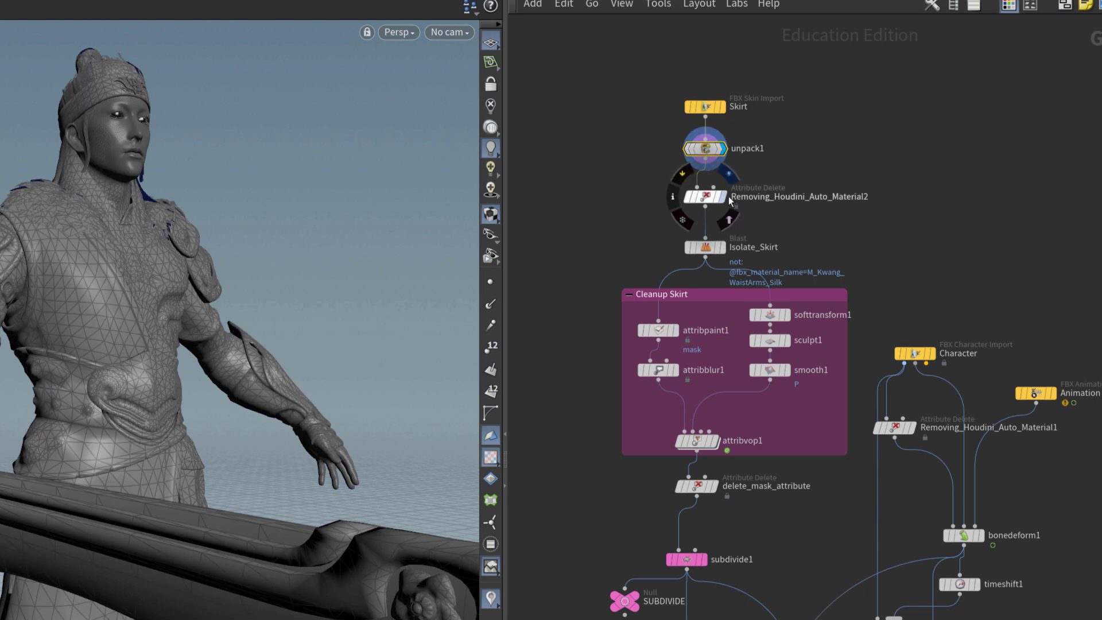
Step: Examine the outputs of Removing_Houdini_Auto_Material2 and Isolate_Skirt, viewing the isolated skirt from the front
left_click(721, 196)
left_click(706, 198)
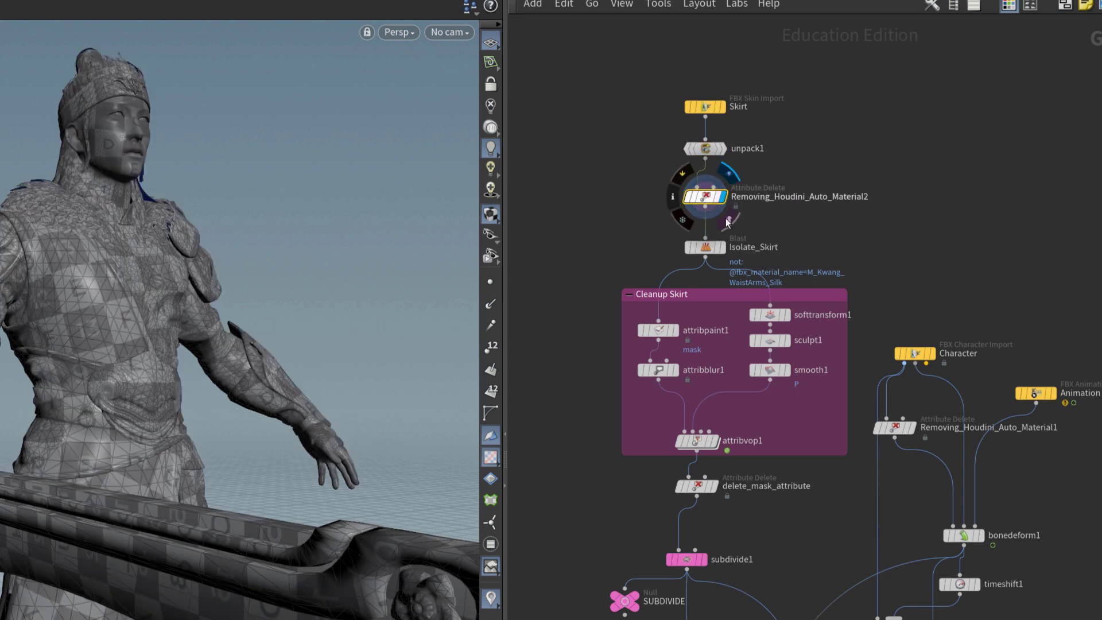
left_click(721, 247)
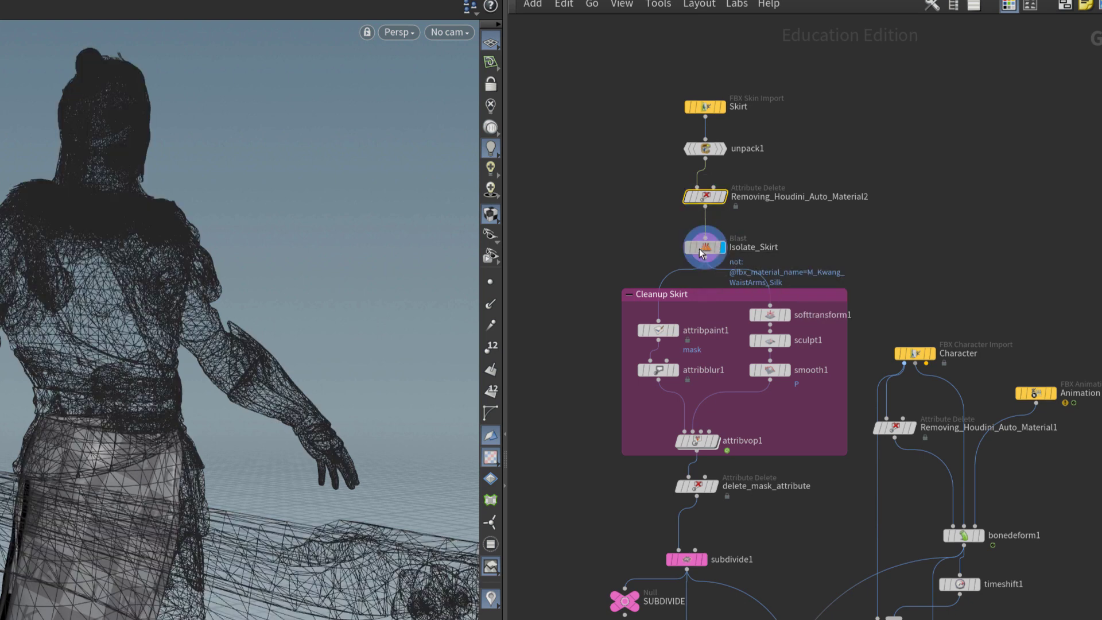
left_click(698, 249)
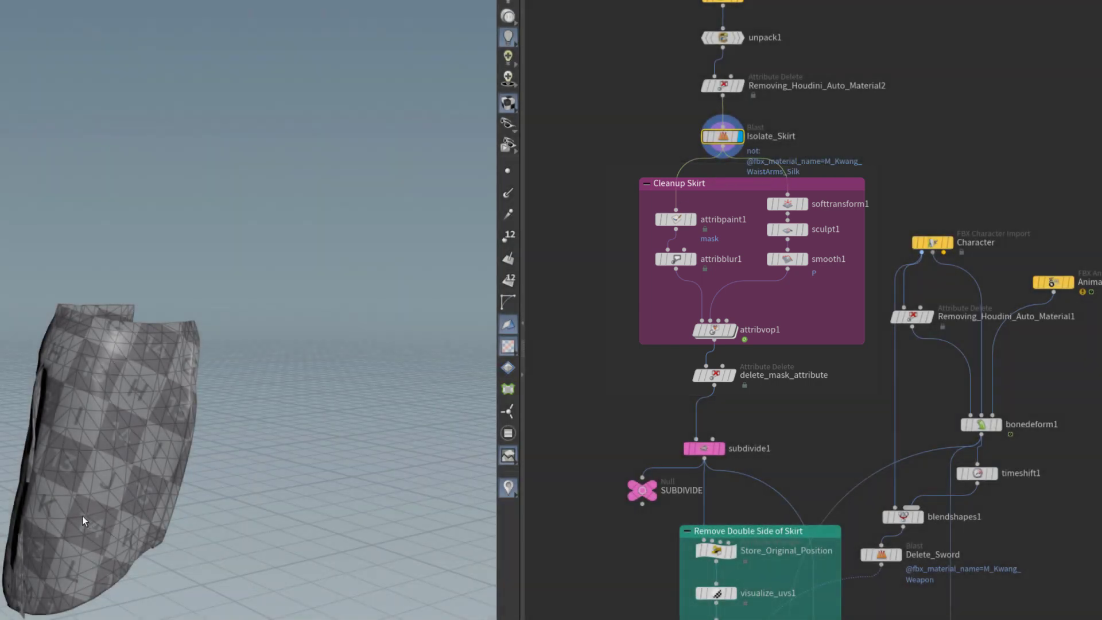
left_click_drag(55, 486, 204, 481, "alt")
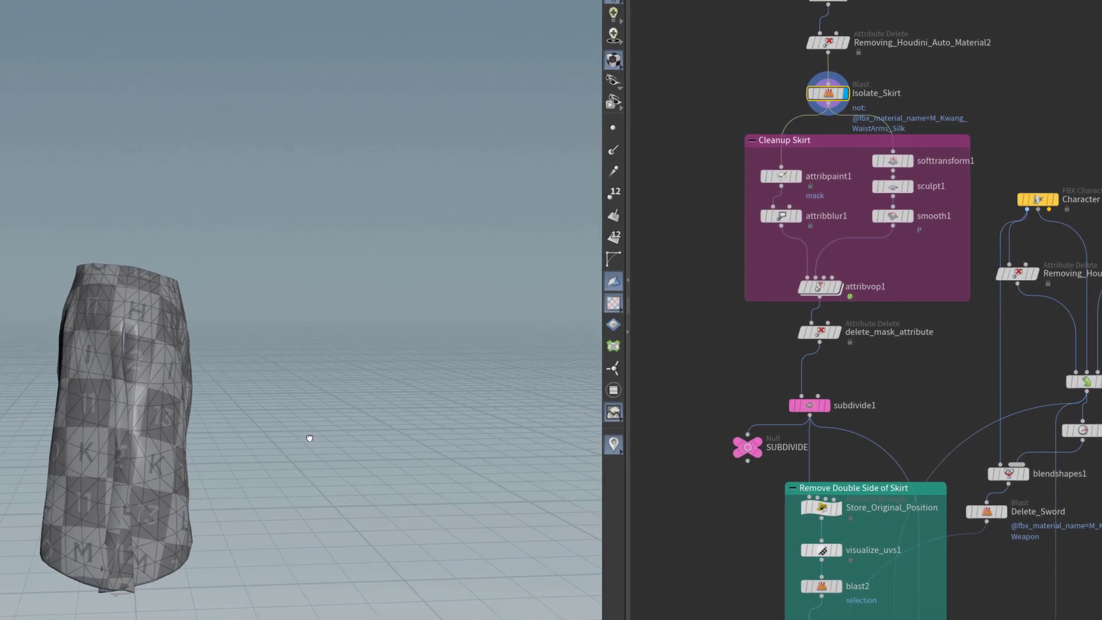
mouse_move(310, 437)
left_mouse_down("alt")
mouse_move(151, 428)
mouse_move(326, 445)
left_mouse_up("alt")
scroll(326, 446, "up", 3)
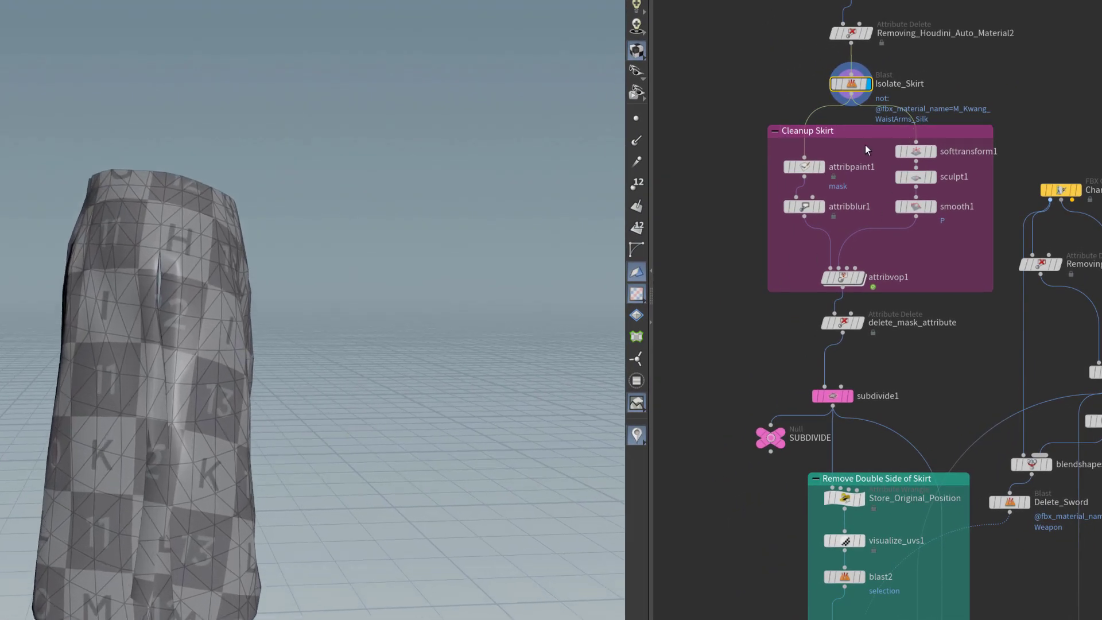
Step: Examine the skirt cleanup by displaying attribvop1, delete_mask_attribute and subdivide1, inspecting the subdivided mesh up close
left_click(862, 278)
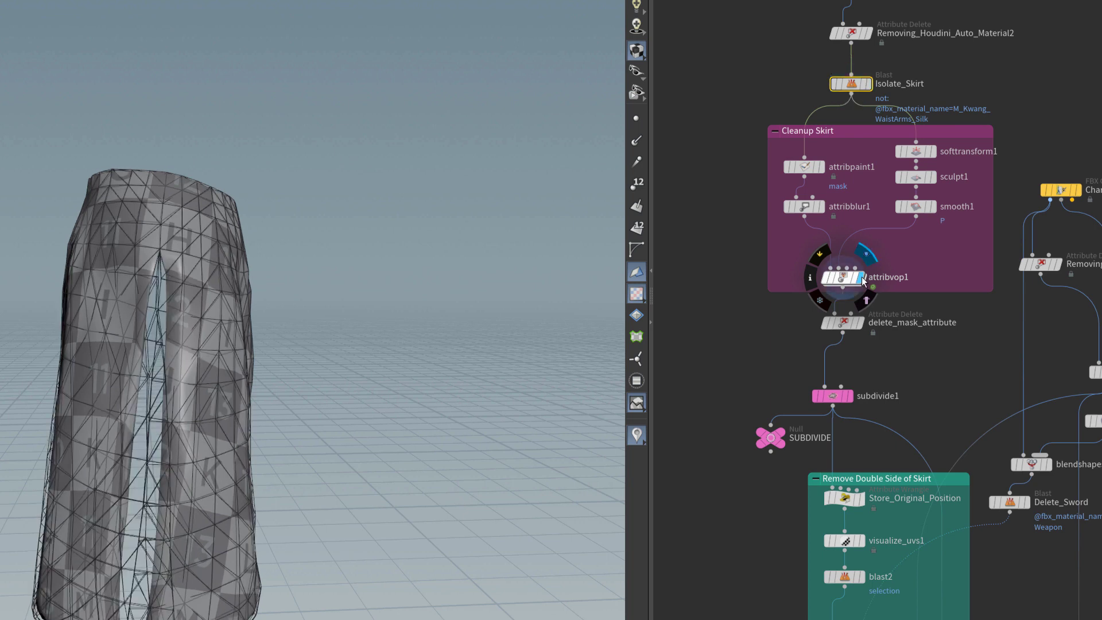
left_click(843, 279)
mouse_move(842, 279)
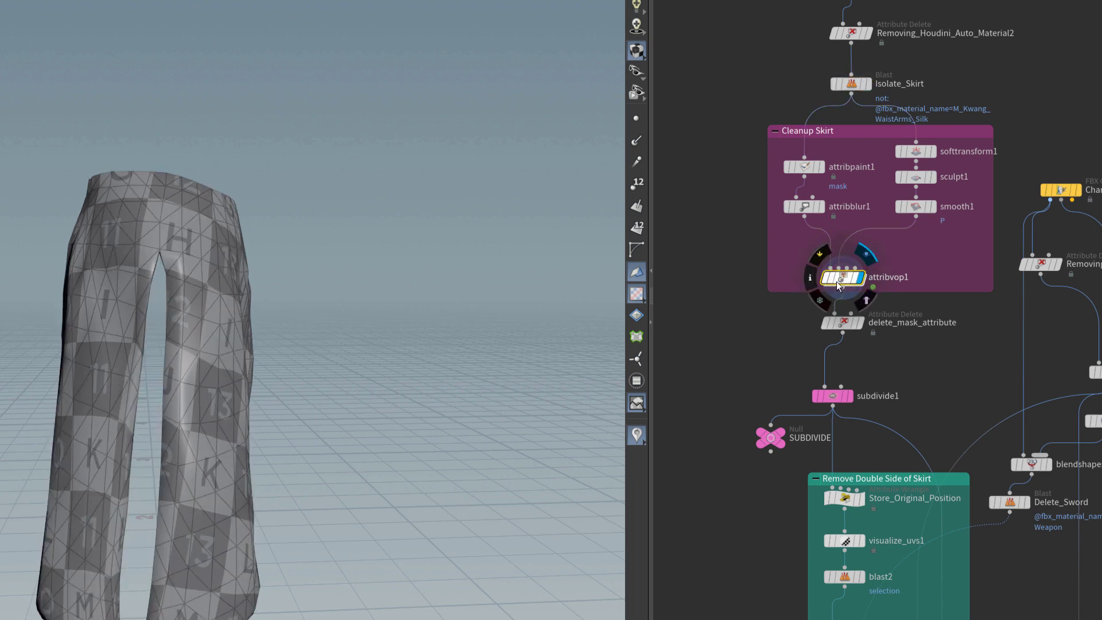
left_click(860, 323)
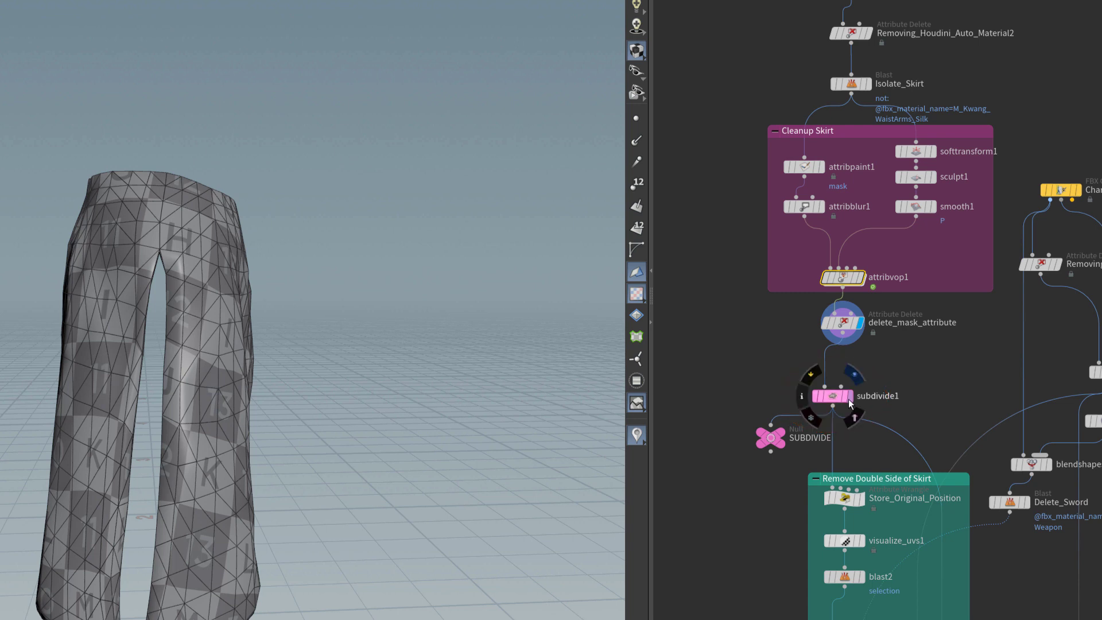
left_click(850, 401)
middle_click_drag(849, 400, 831, 322)
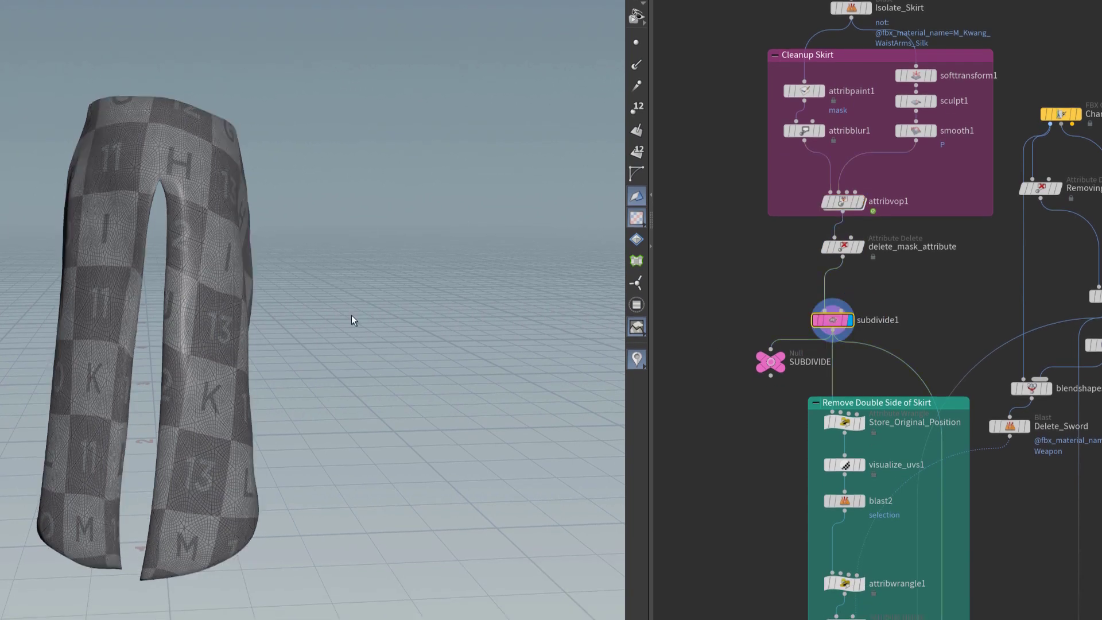
right_click_drag(351, 317, 332, 274)
left_click_drag(332, 273, 174, 267)
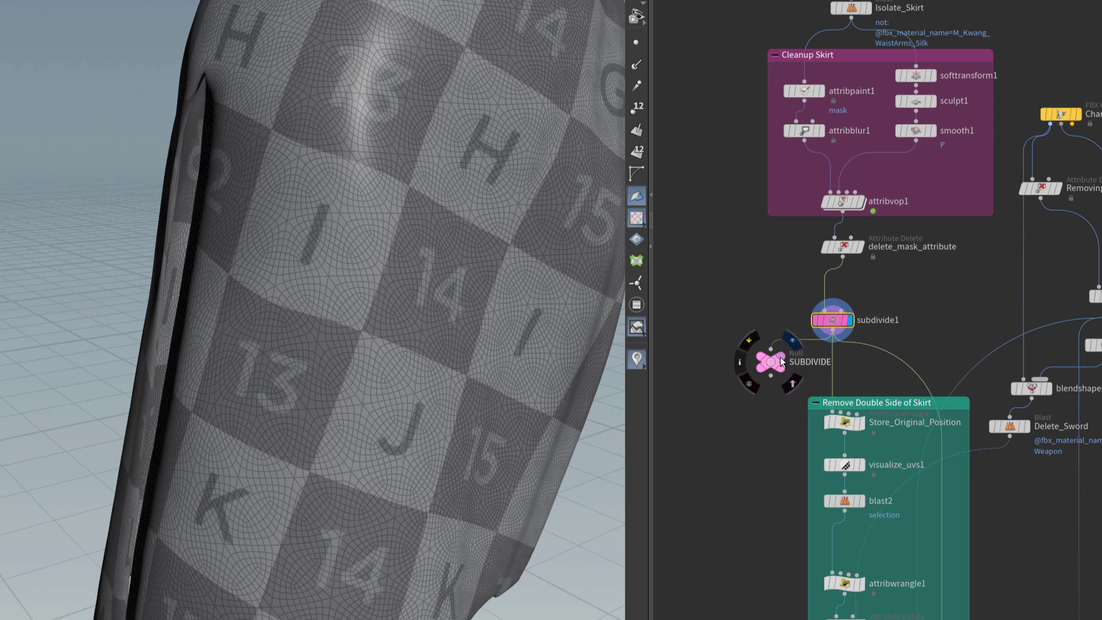
Step: Compare the SUBDIVIDE null's skirt mesh with the facet1 output below the Remove Double Side of Skirt group
left_click(781, 360)
left_click_drag(720, 368, 692, 367)
middle_click_drag(756, 463, 739, 226)
left_click_drag(402, 211, 362, 235)
left_click(845, 422)
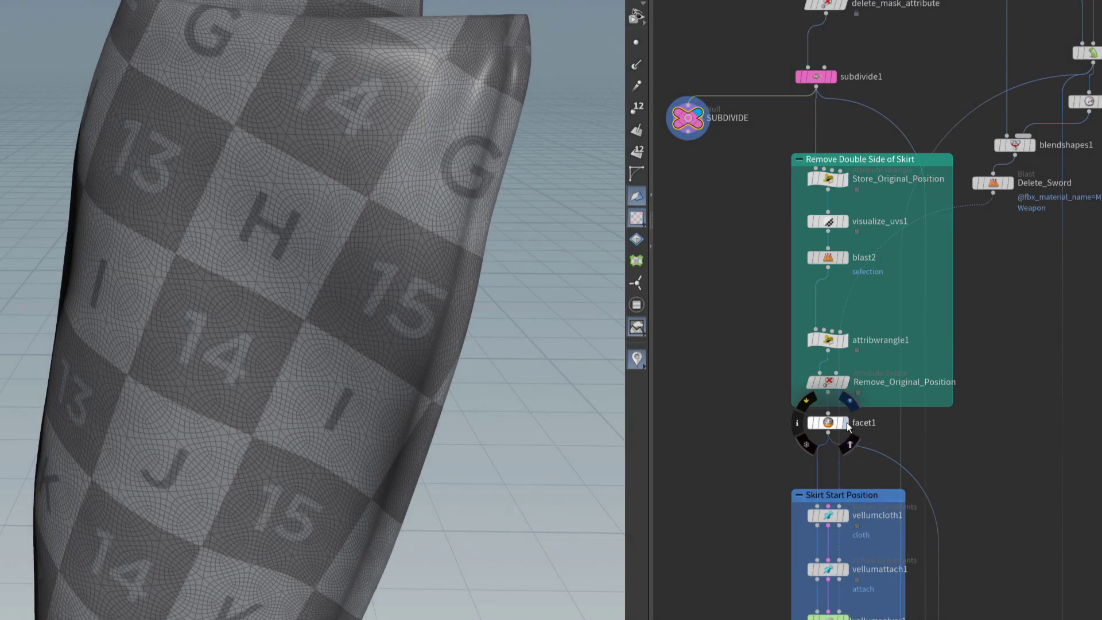
left_click_drag(231, 155, 532, 185)
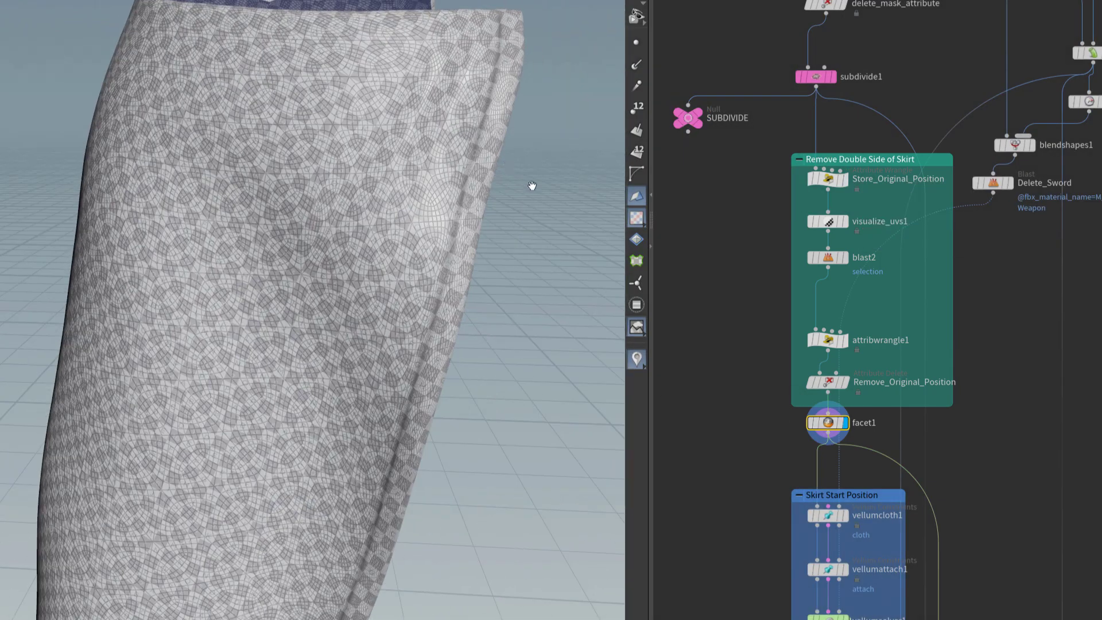
Step: Examine vellumcloth1, vellumattach1 and vellumsolver1 in the Skirt Start Position group, viewing the skirt on the character
middle_click_drag(971, 538, 976, 338)
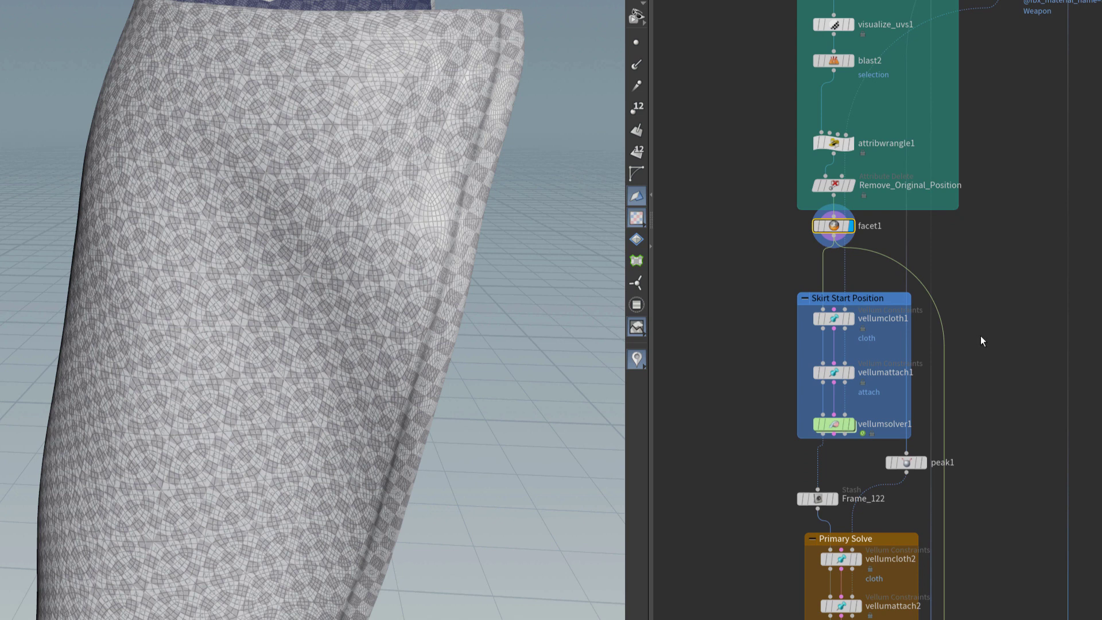
left_click(852, 320)
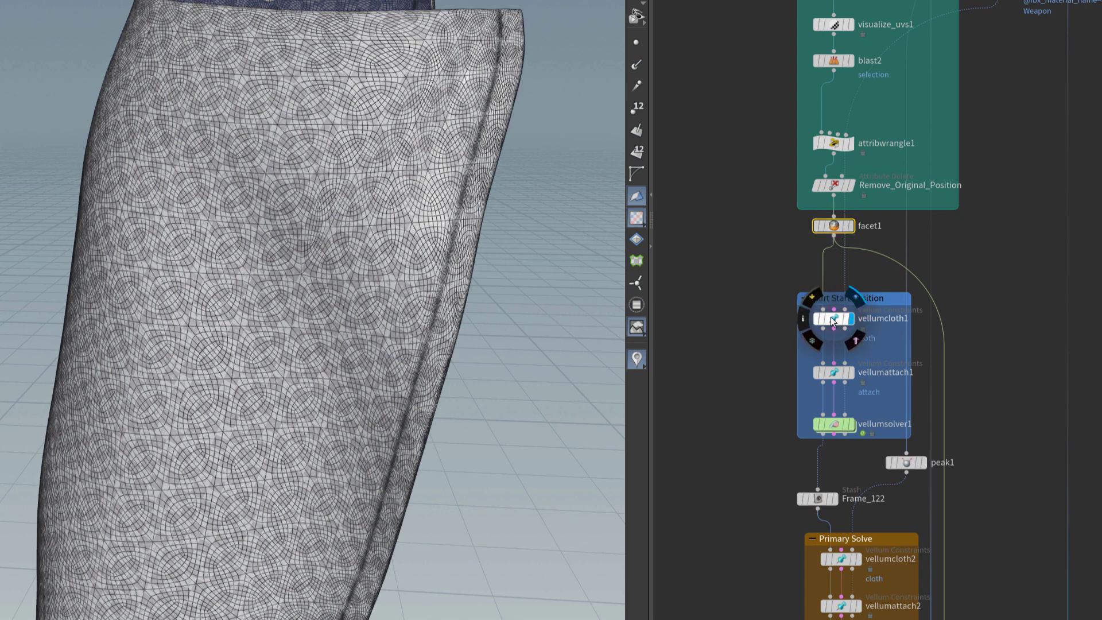
left_click(850, 373)
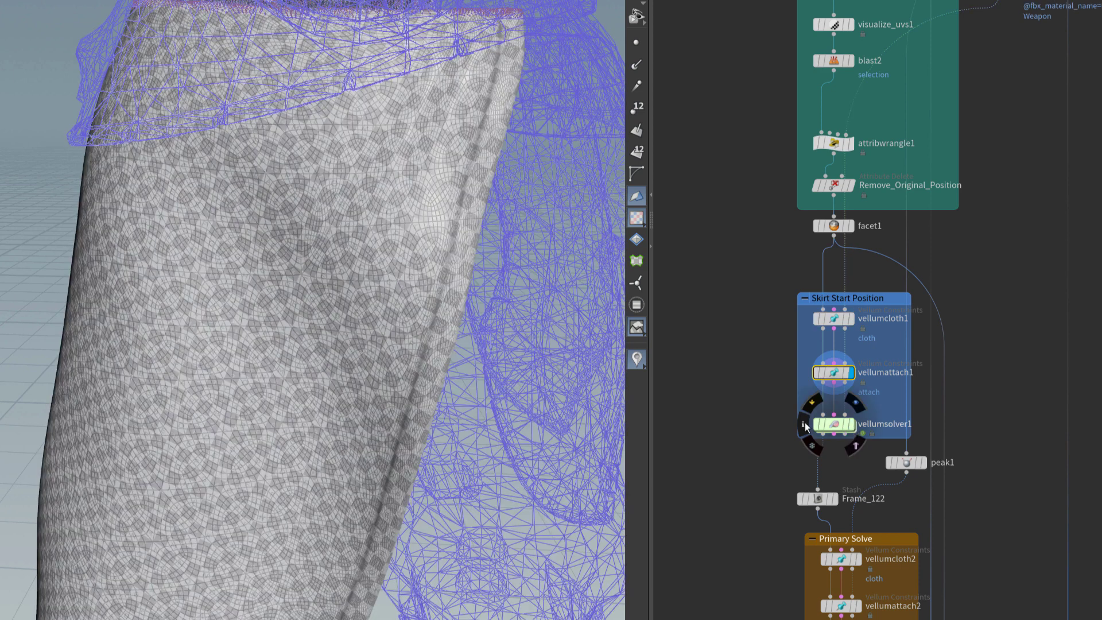
right_click_drag(425, 256, 278, 311)
left_click_drag(279, 312, 375, 351)
middle_click_drag(375, 351, 374, 377)
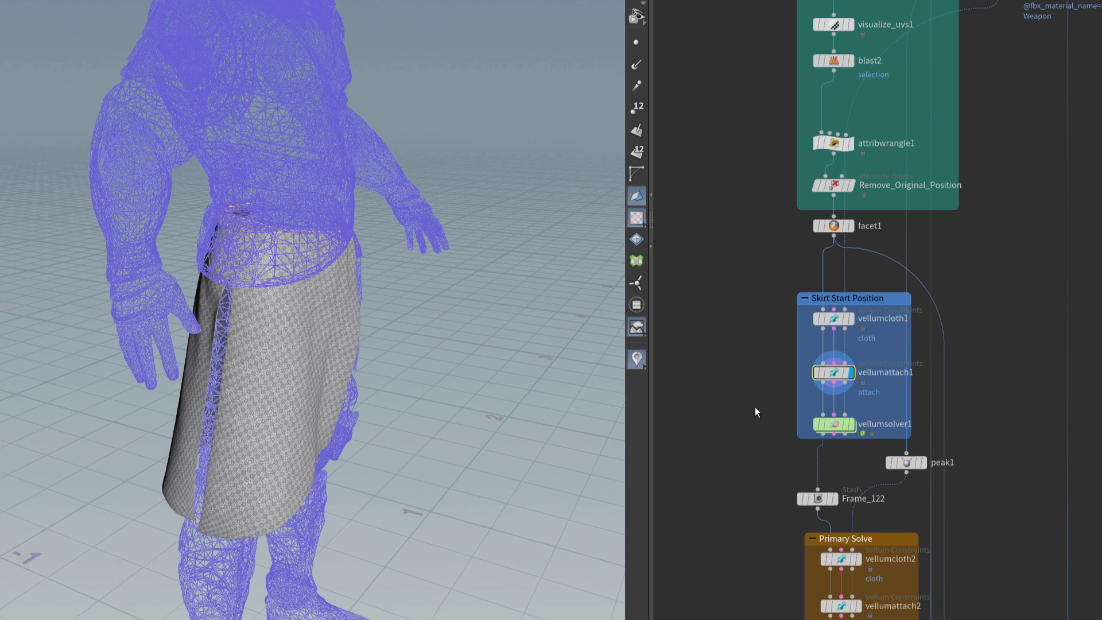
left_click(833, 426)
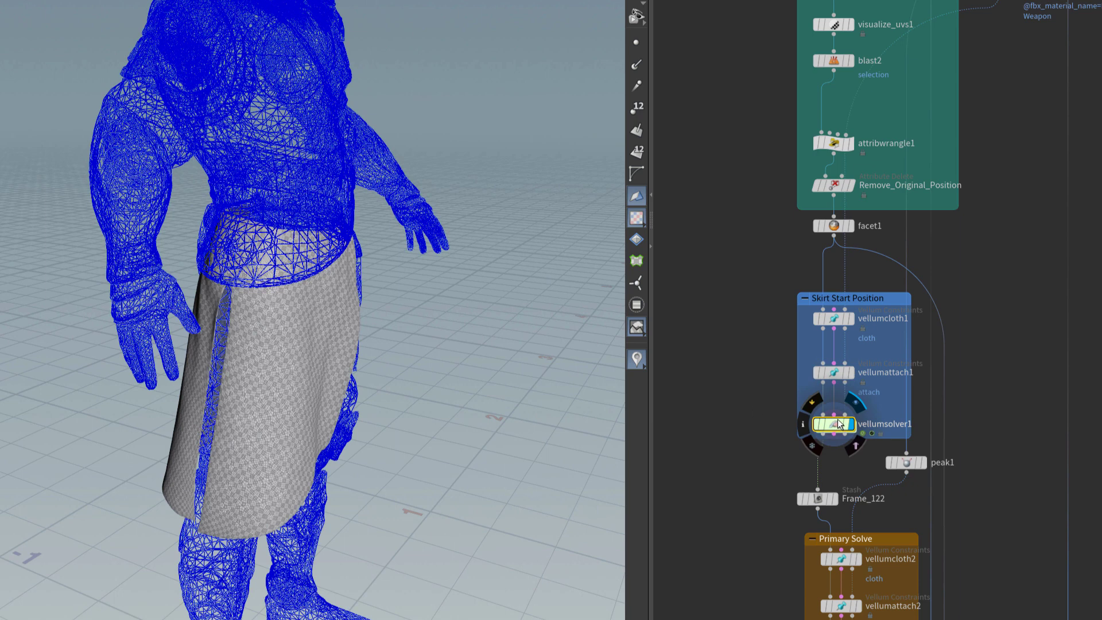
left_click(836, 424)
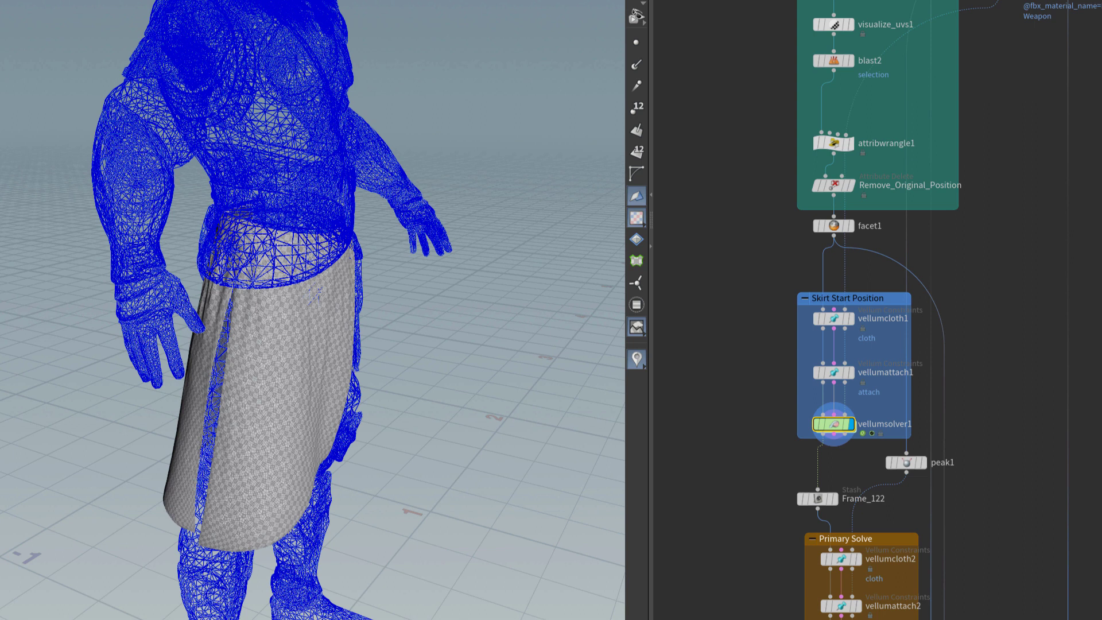
Step: Examine the Delete_Sword output, the stashed Frame_122 skirt and the peak1 character mesh near the start of the animation
left_click(1016, 1)
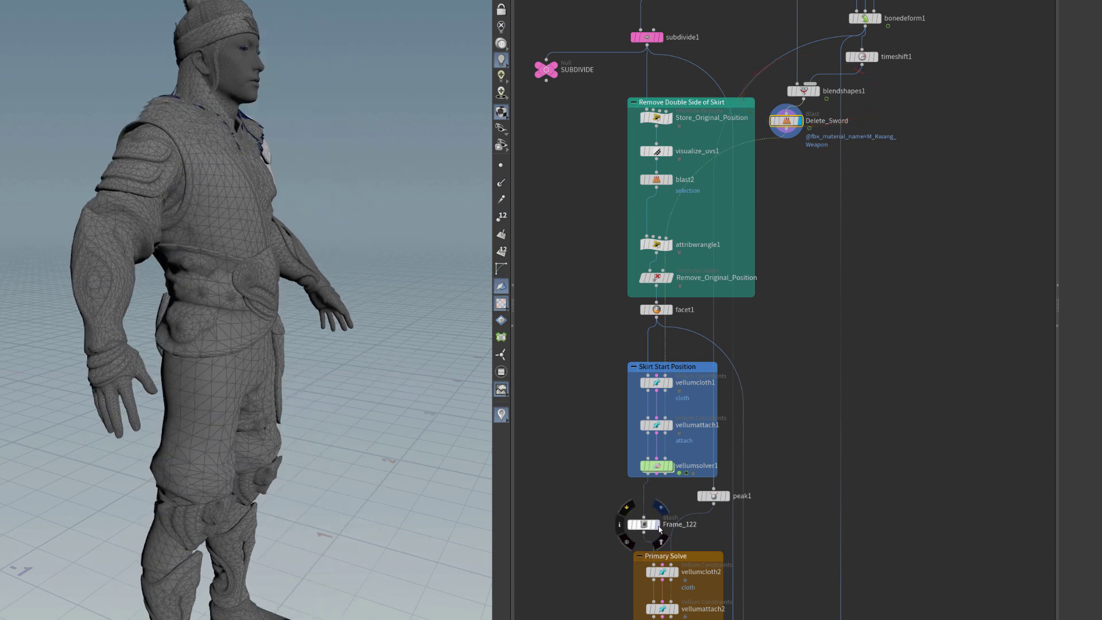
left_click(659, 528)
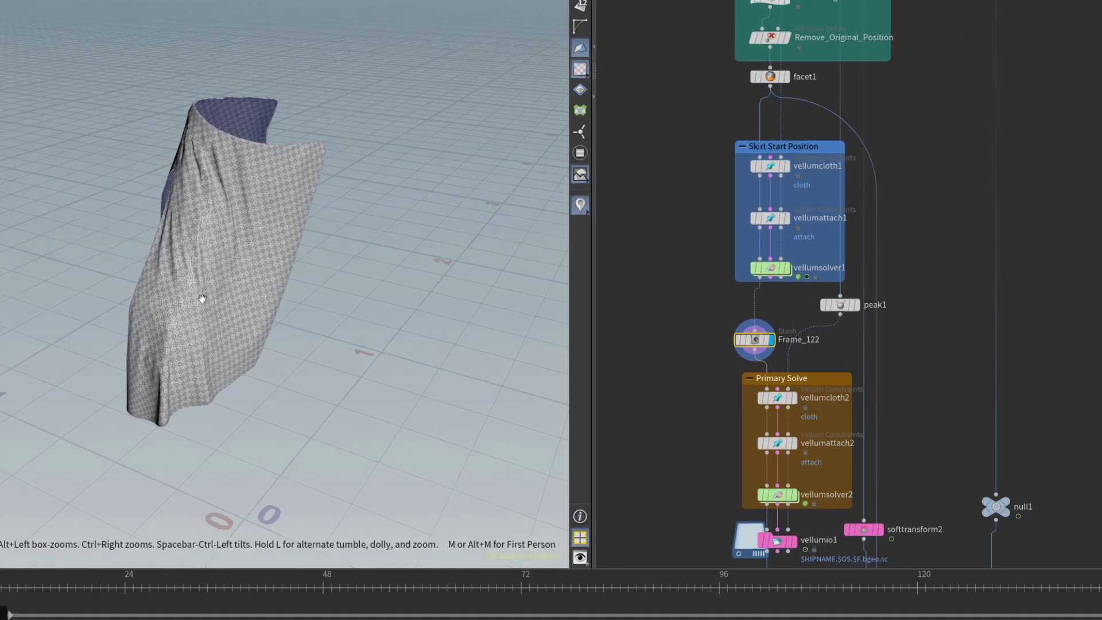
left_click_drag(201, 298, 159, 278)
mouse_move(840, 308)
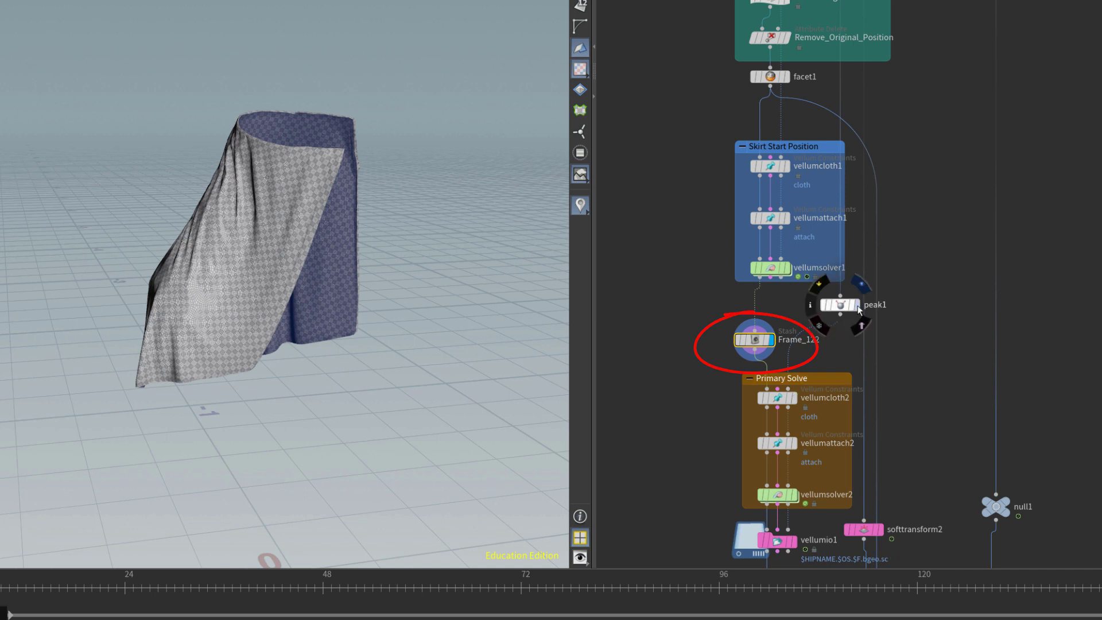
left_click(858, 306)
middle_click_drag(394, 301, 516, 302)
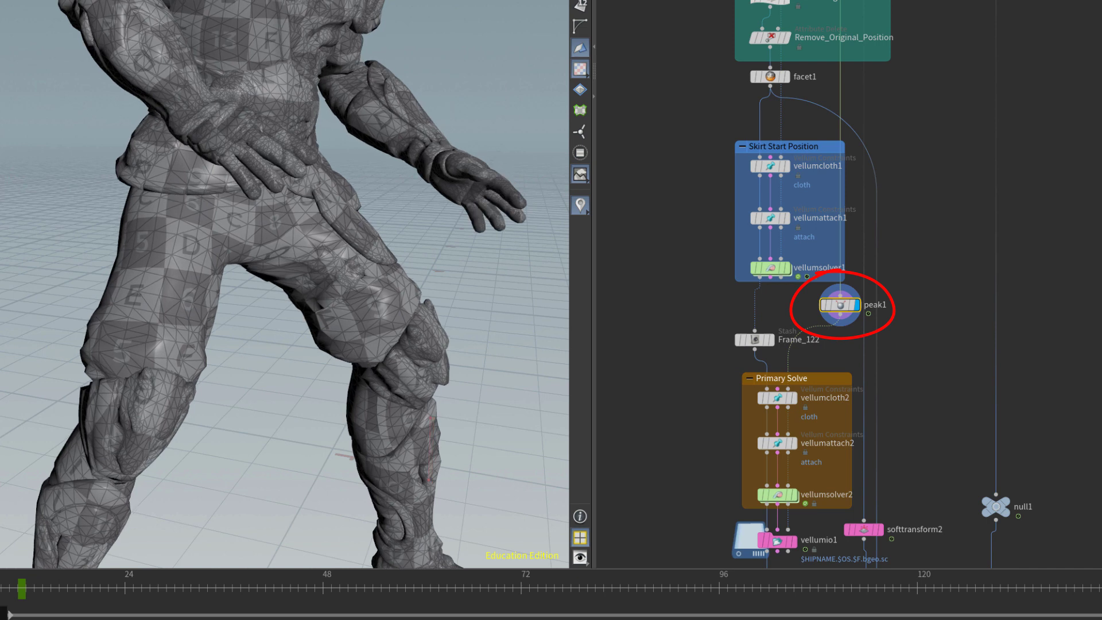
left_click_drag(85, 590, 0, 605)
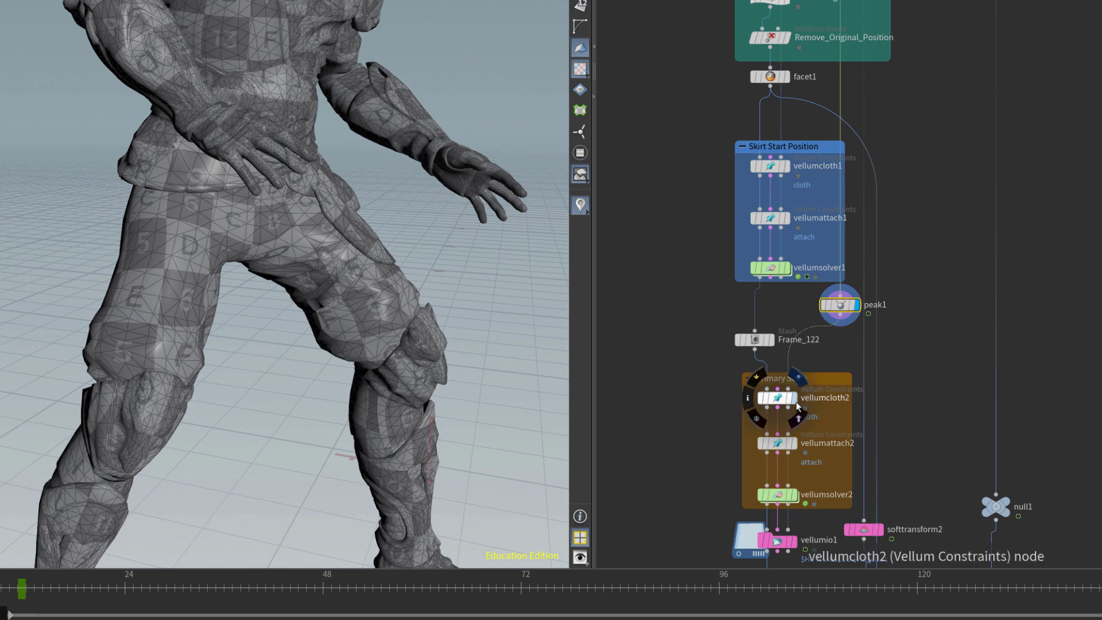
Step: Examine the Primary Solve group by displaying vellumcloth2, vellumattach2 and vellumsolver2 with the draped skirt in view
left_click(781, 401)
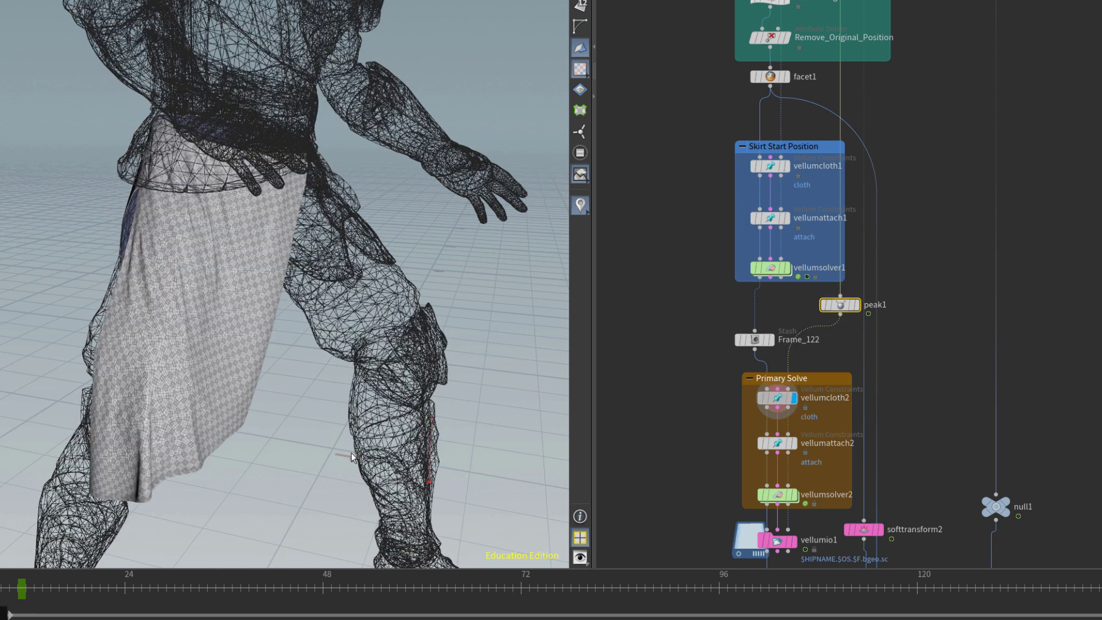
left_click_drag(362, 438, 303, 445, "alt")
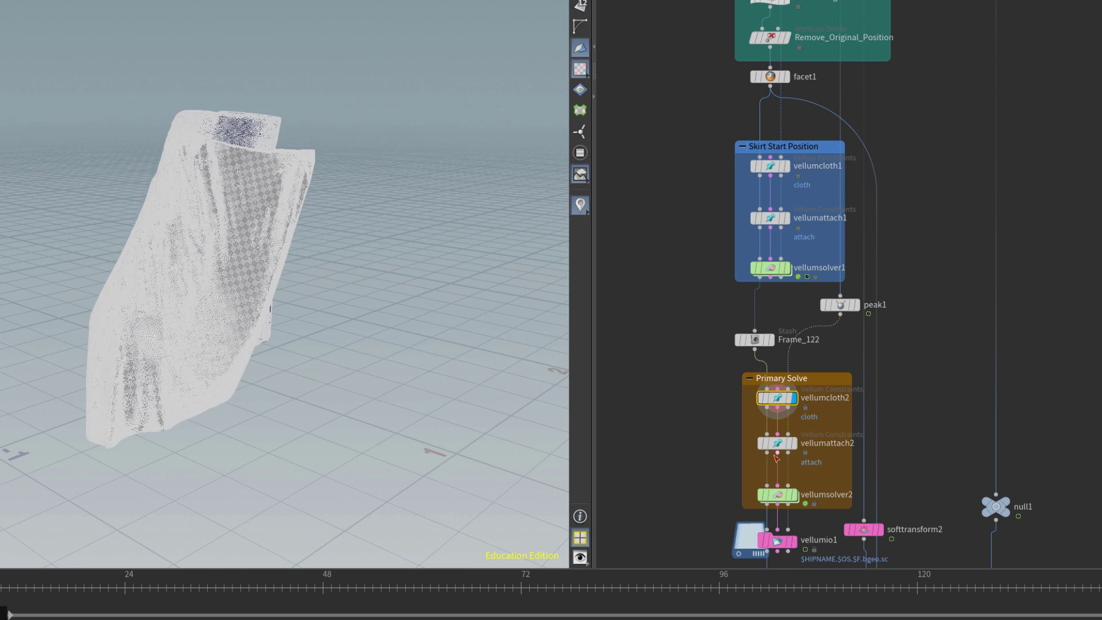
mouse_move(796, 447)
key("r")
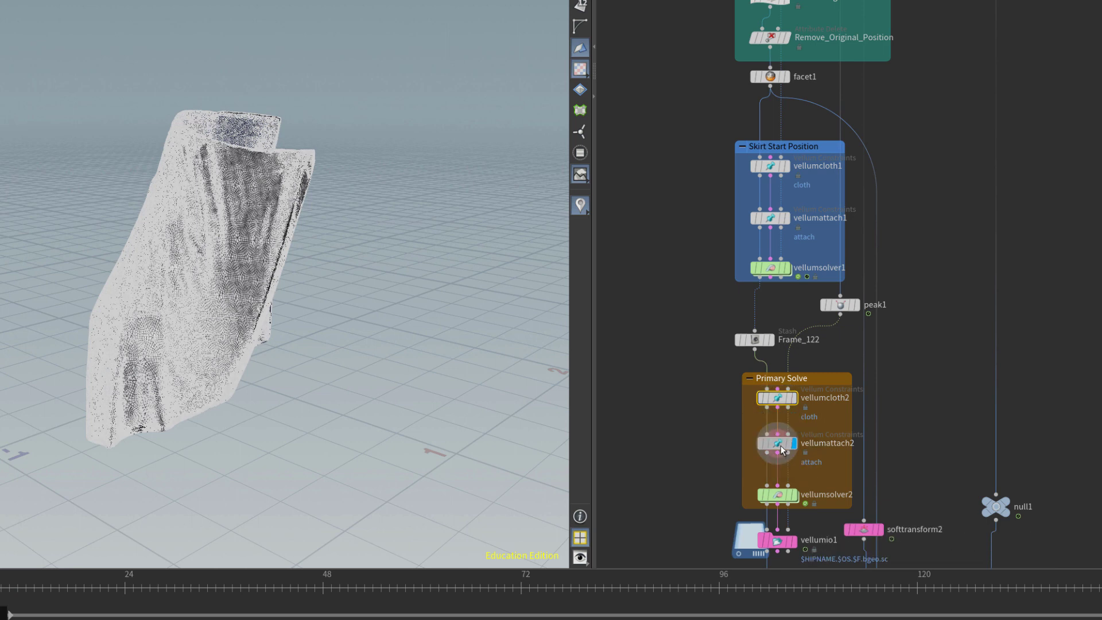
left_click(782, 450)
mouse_move(794, 504)
key("r")
left_click(779, 500)
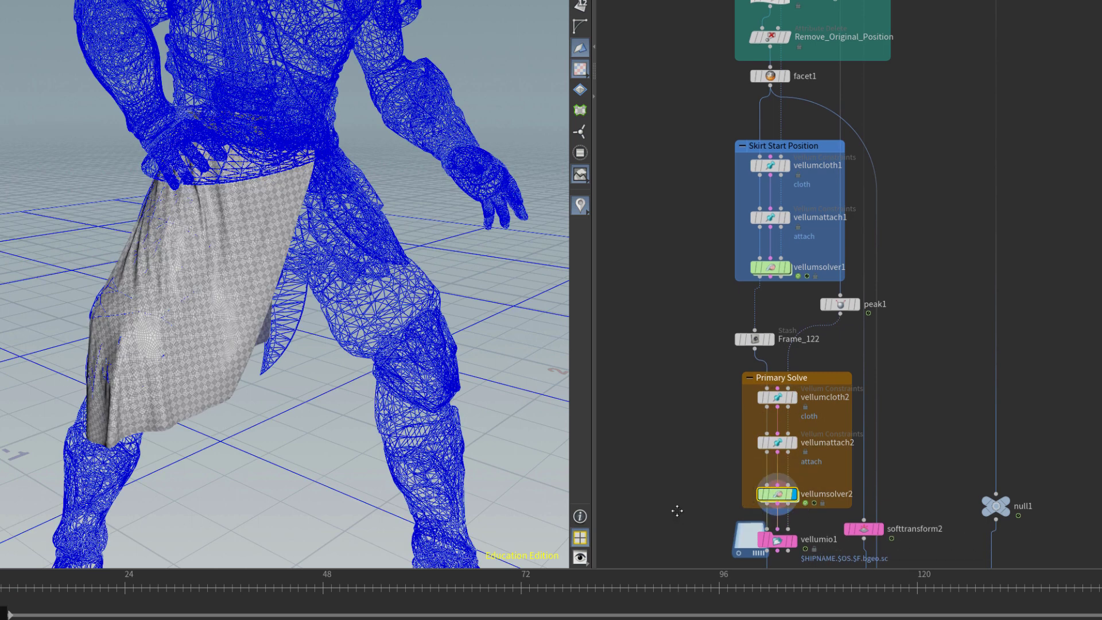
Step: Display the cached skirt simulation from vellumio1 and inspect its folds up close at frame 80
middle_click_drag(677, 509, 675, 287)
key("r")
left_click(774, 325)
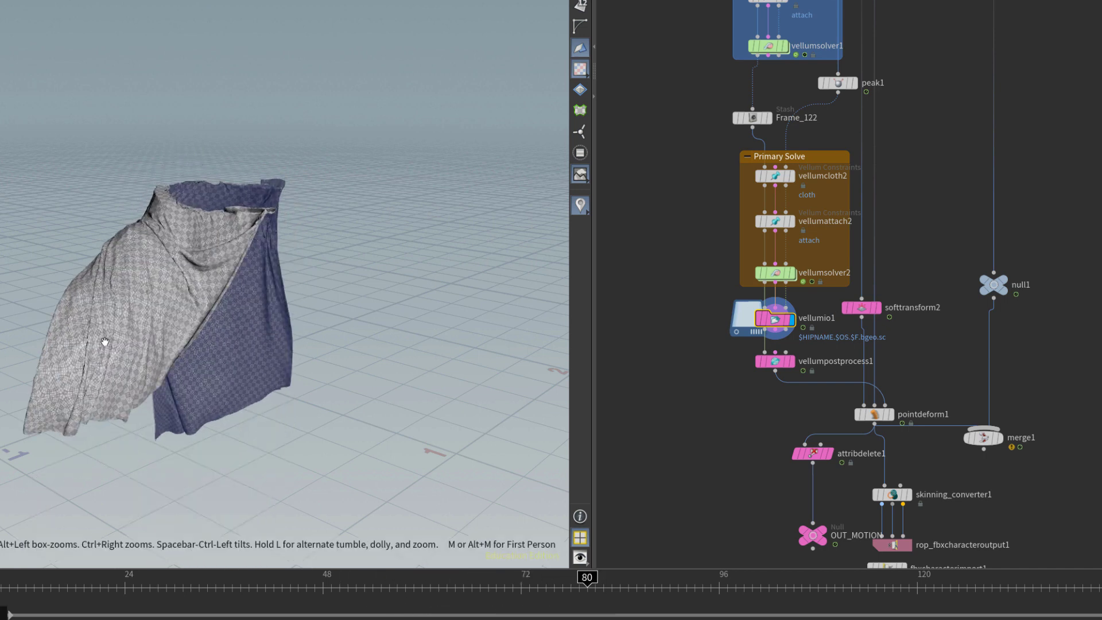
right_click_drag(103, 341, 328, 363, "alt")
left_click_drag(192, 330, 256, 345, "alt")
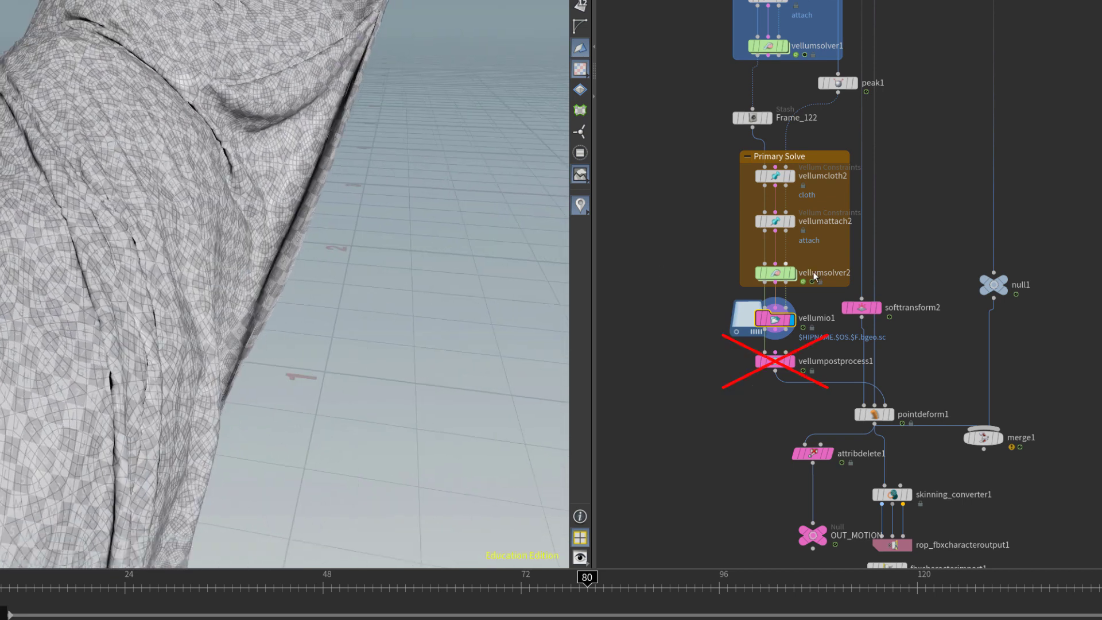
Step: Compare the skirt with vellumpostprocess1 active and bypassed, and display the pointdeform1 result
left_click(792, 362)
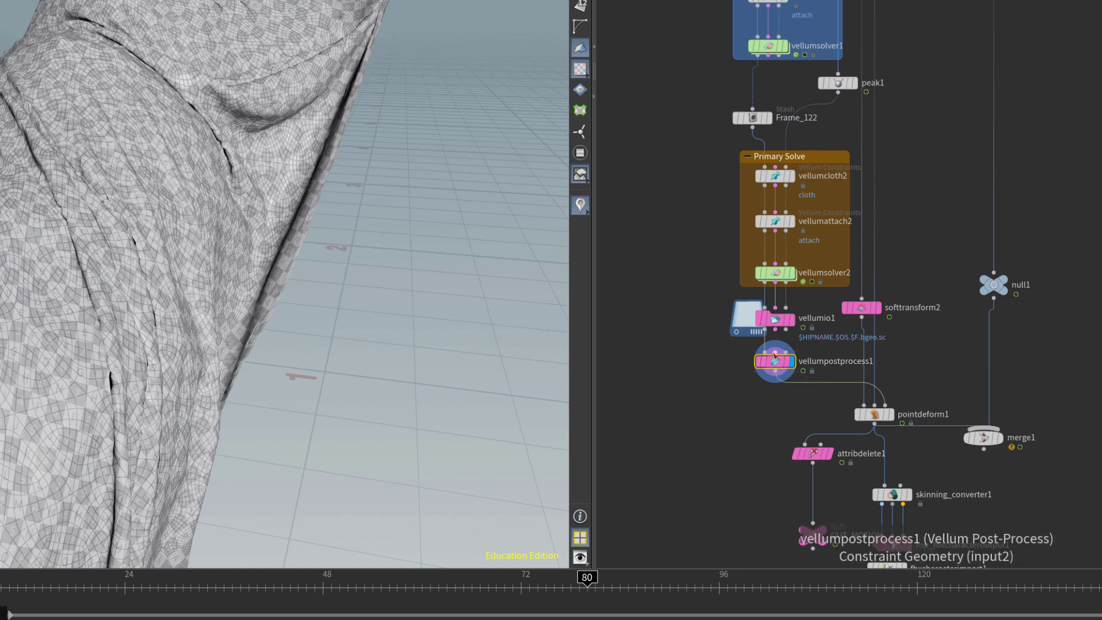
mouse_move(774, 367)
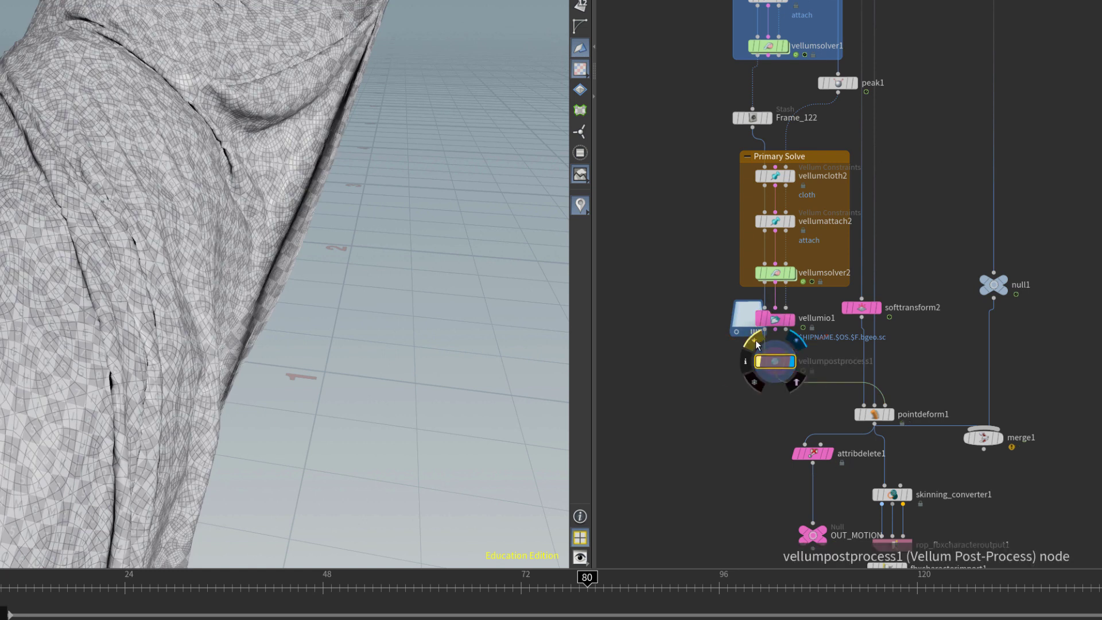
middle_click_drag(758, 347, 693, 227)
left_click(824, 294)
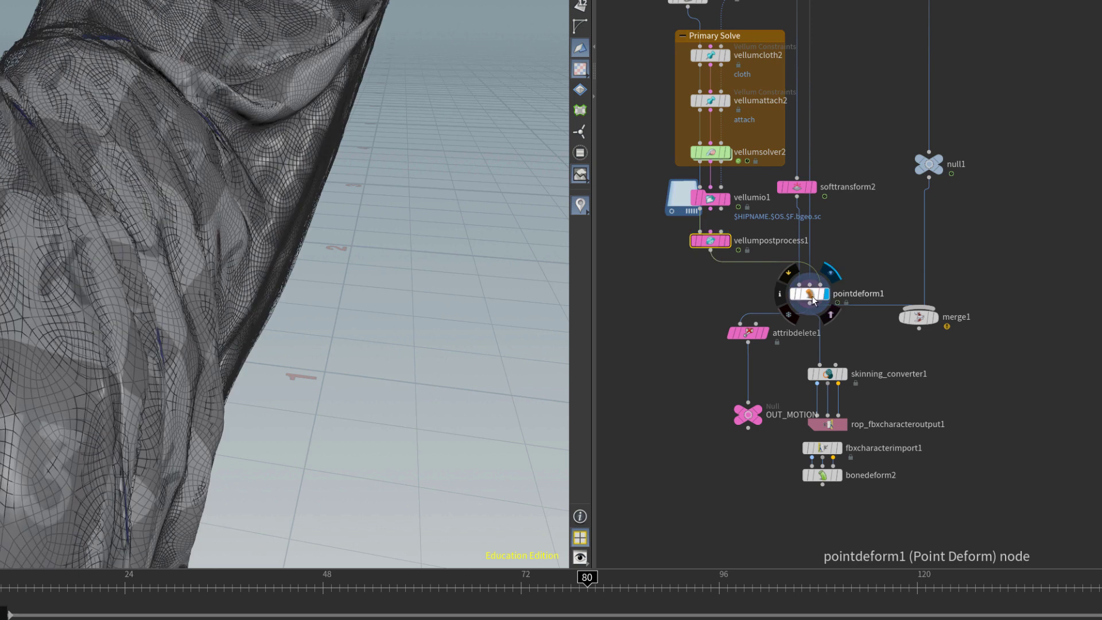
Step: Display merge1 at frame 24 and compare the skirt on the character with softtransform2 bypassed and active
left_click(125, 590)
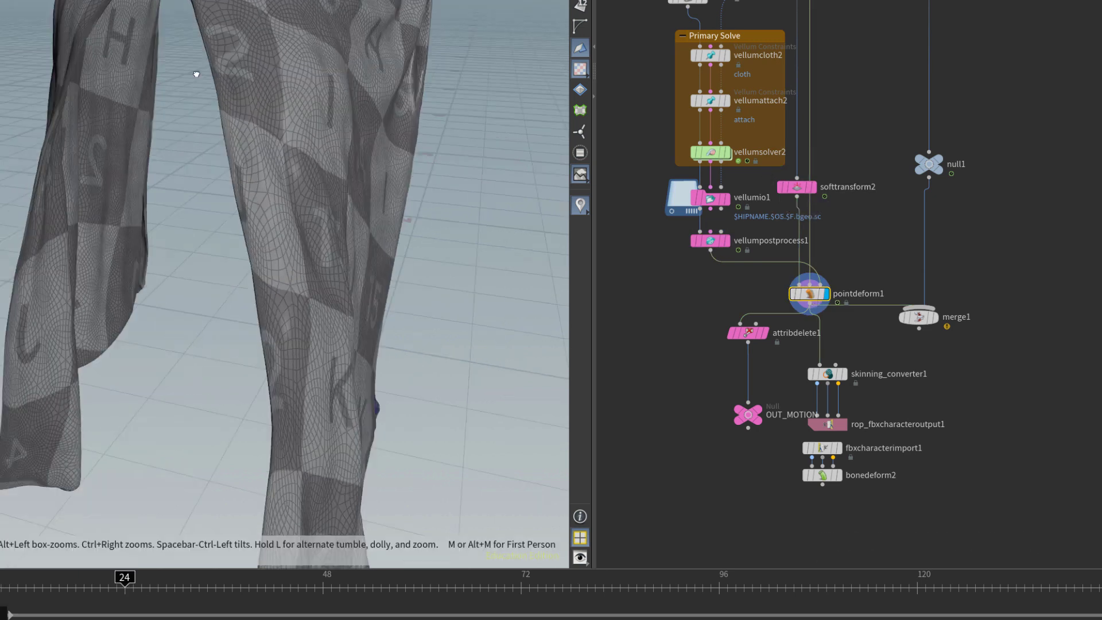
left_click(934, 317)
mouse_move(780, 171)
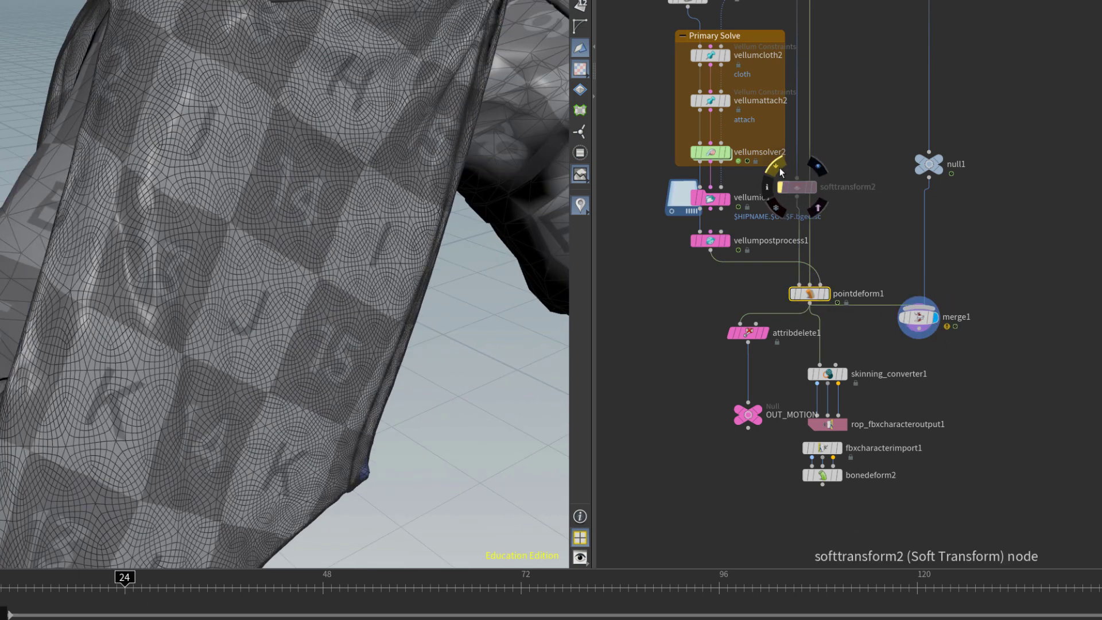
left_click_drag(178, 49, 318, 71)
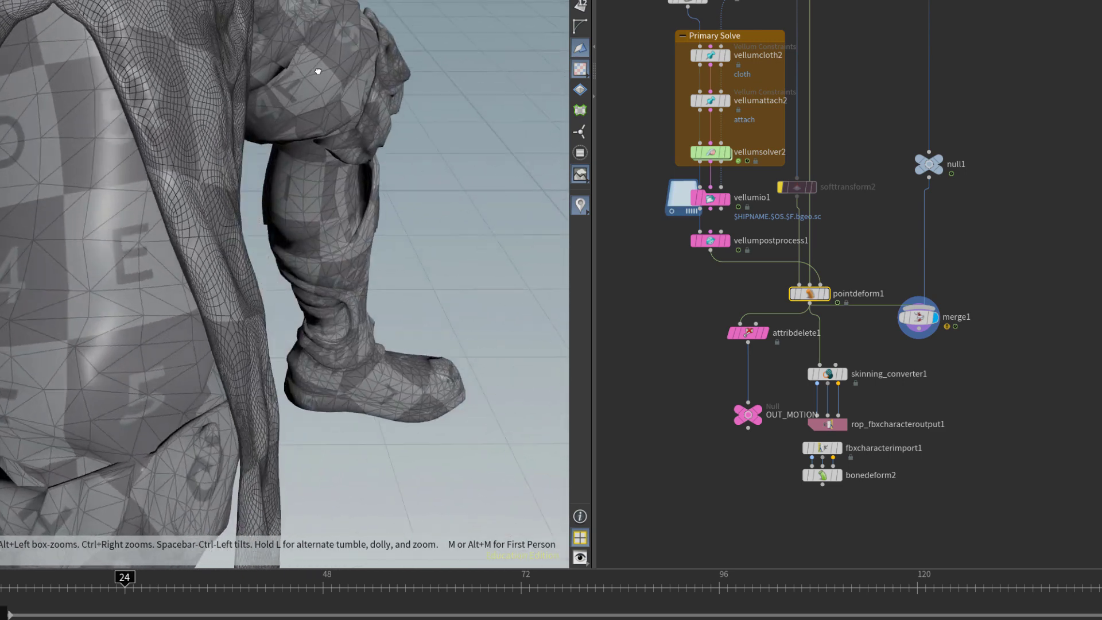
scroll(318, 71, "up", 1)
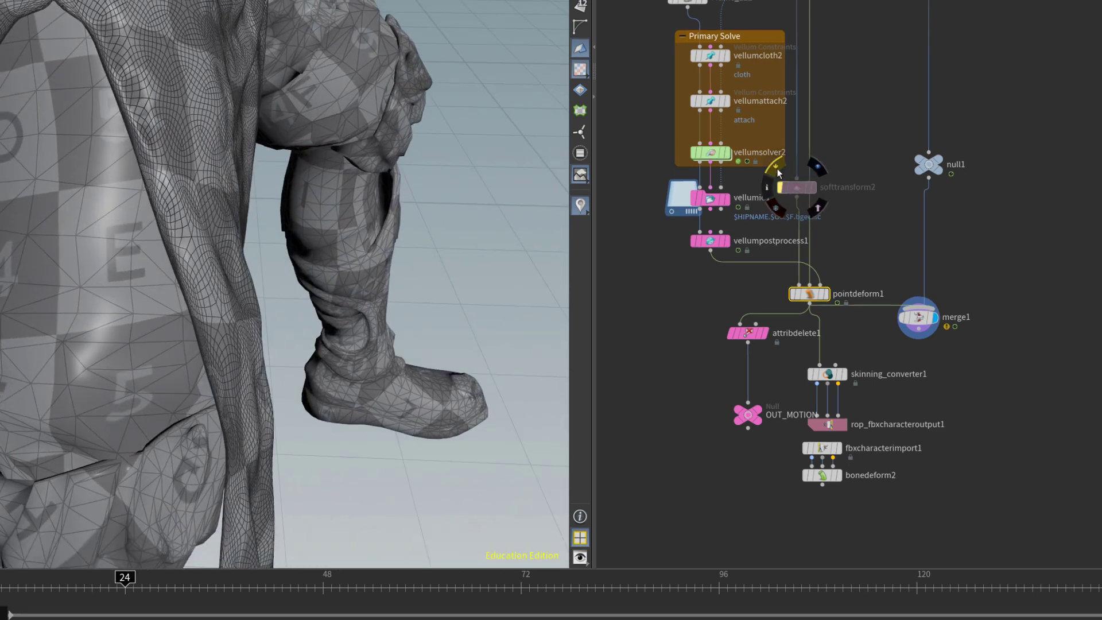
left_click(777, 173)
Step: Display the softtransform2 output alone and compare the skirt's waist from several angles with the node bypassed and active
left_click(816, 168)
left_click(799, 188)
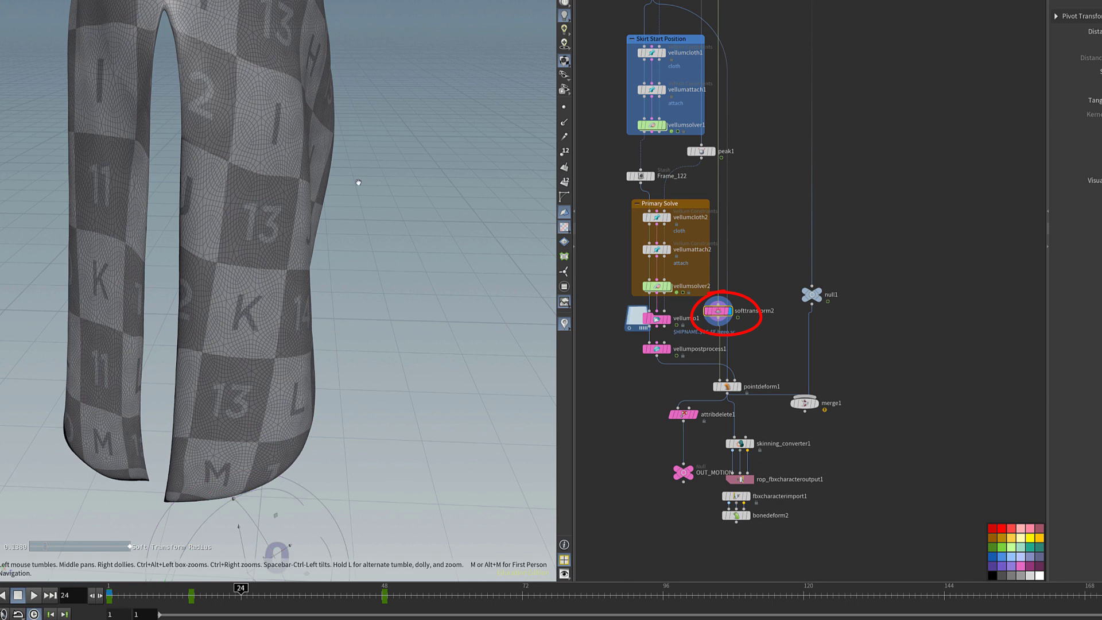
left_click_drag(358, 182, 426, 445)
left_click_drag(330, 374, 320, 369, "alt")
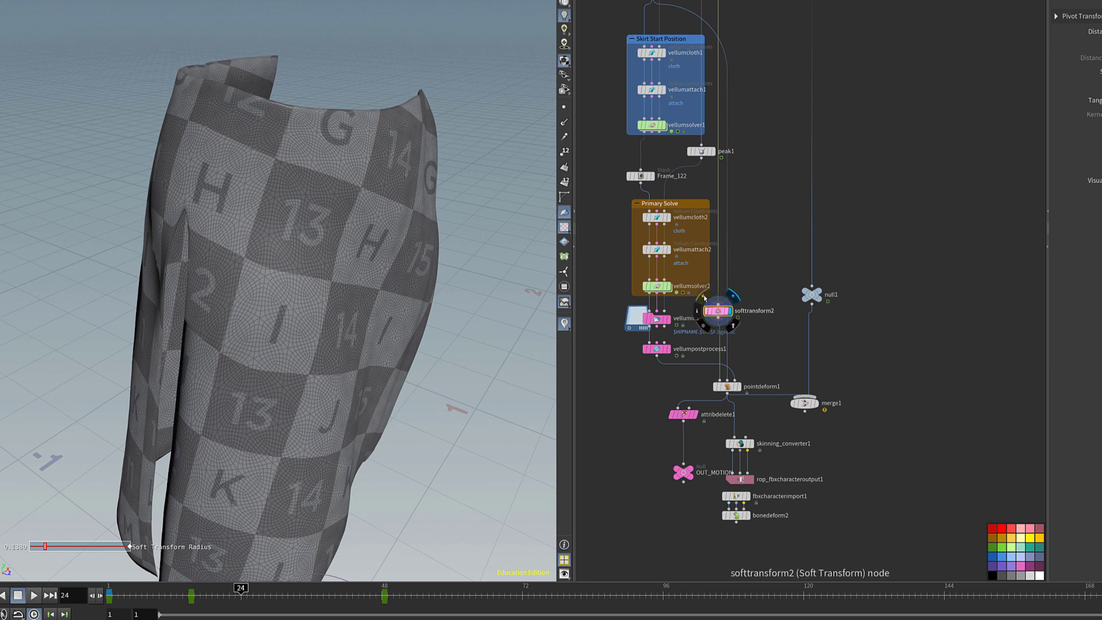
left_click(703, 298)
left_click(704, 297)
left_click_drag(396, 230, 332, 201, "alt")
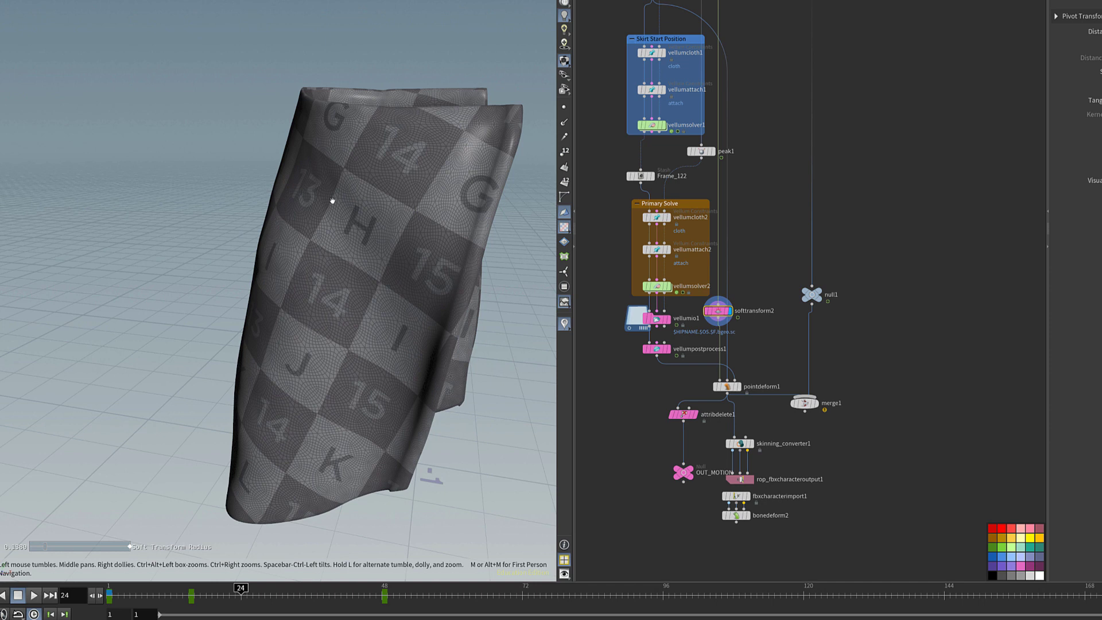
left_click(705, 300)
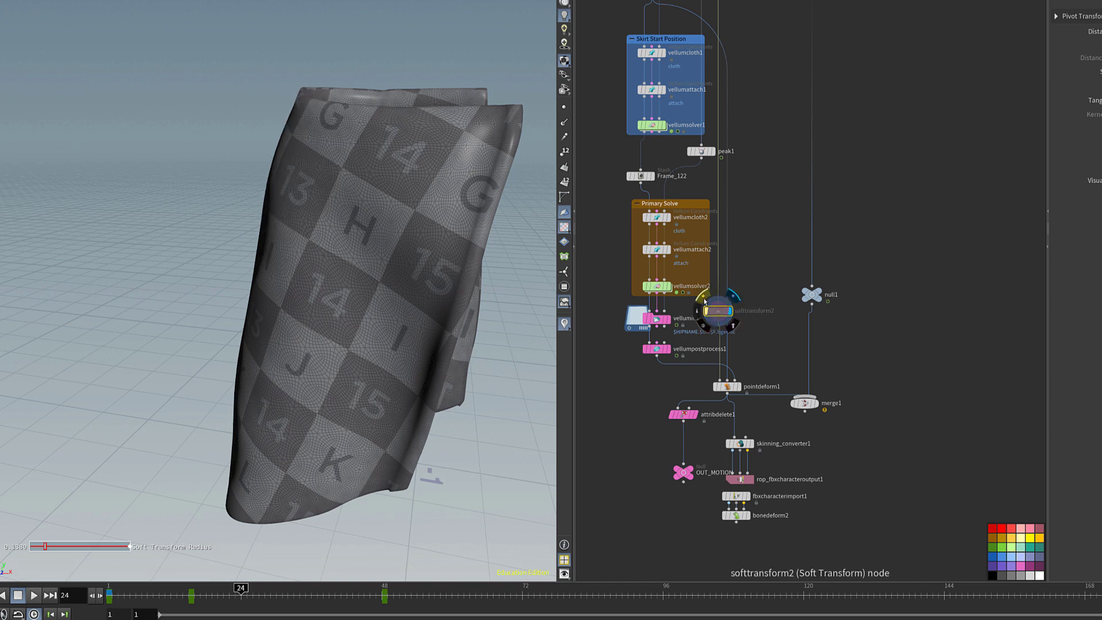
left_click(705, 300)
left_click(704, 300)
left_click(705, 300)
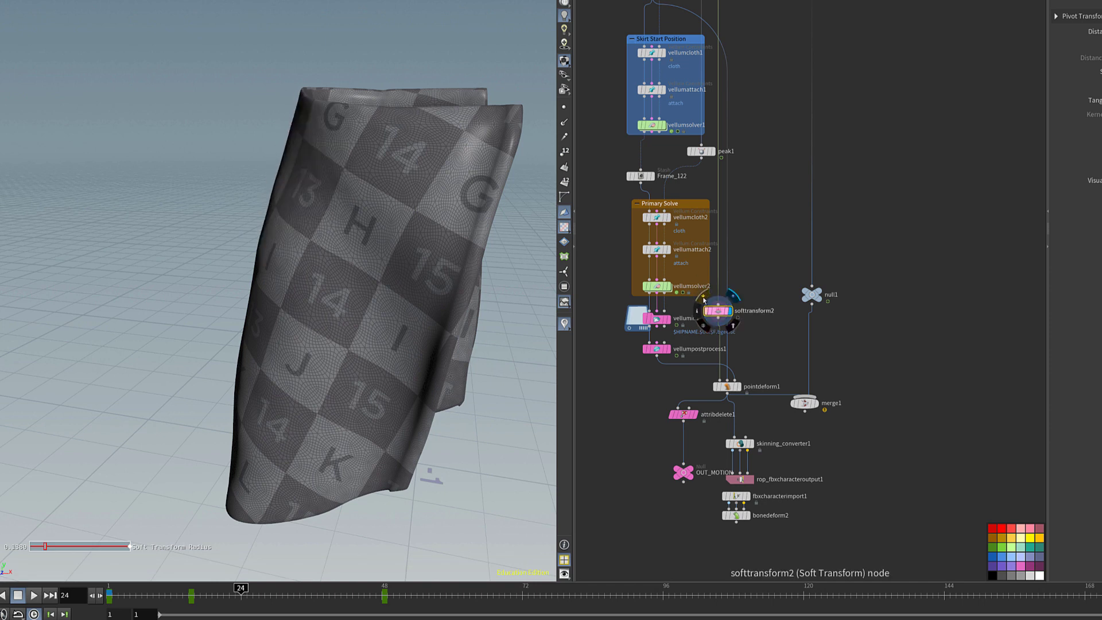
Step: Compare the waist fit on merge1 with softtransform2 active and bypassed, and display the attribdelete1 and OUT_MOTION outputs
left_click(820, 395)
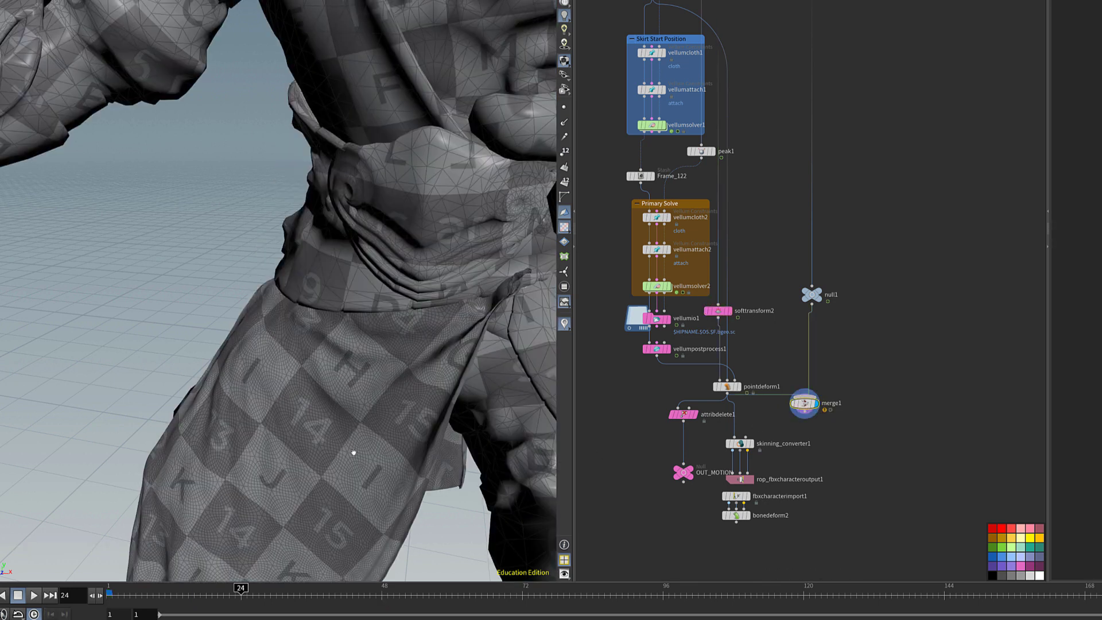
left_click_drag(360, 457, 466, 426)
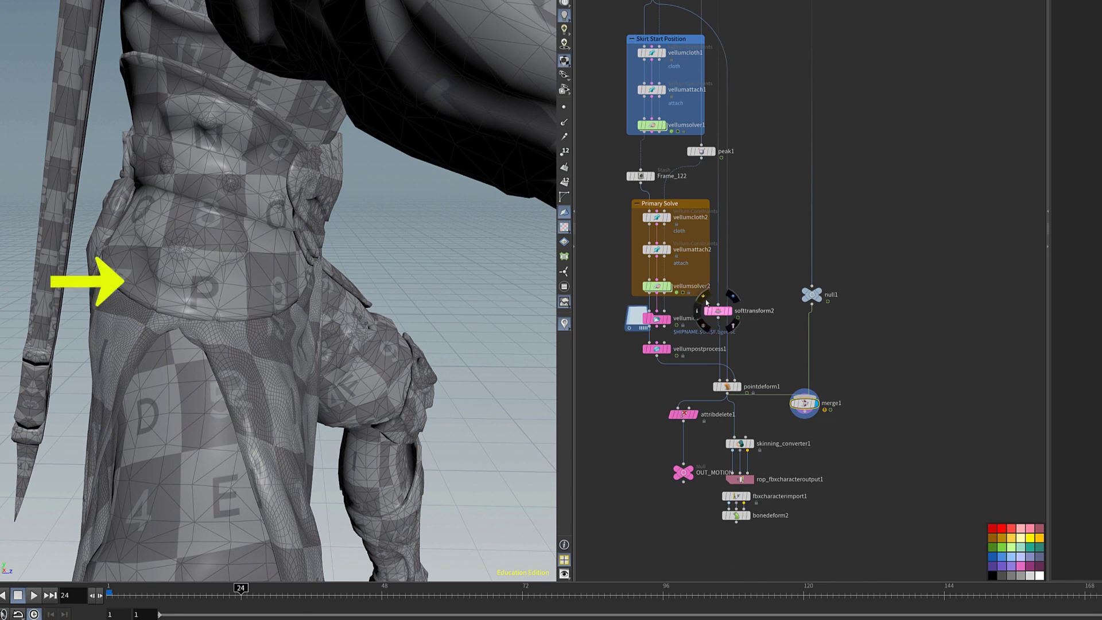
left_click(706, 302)
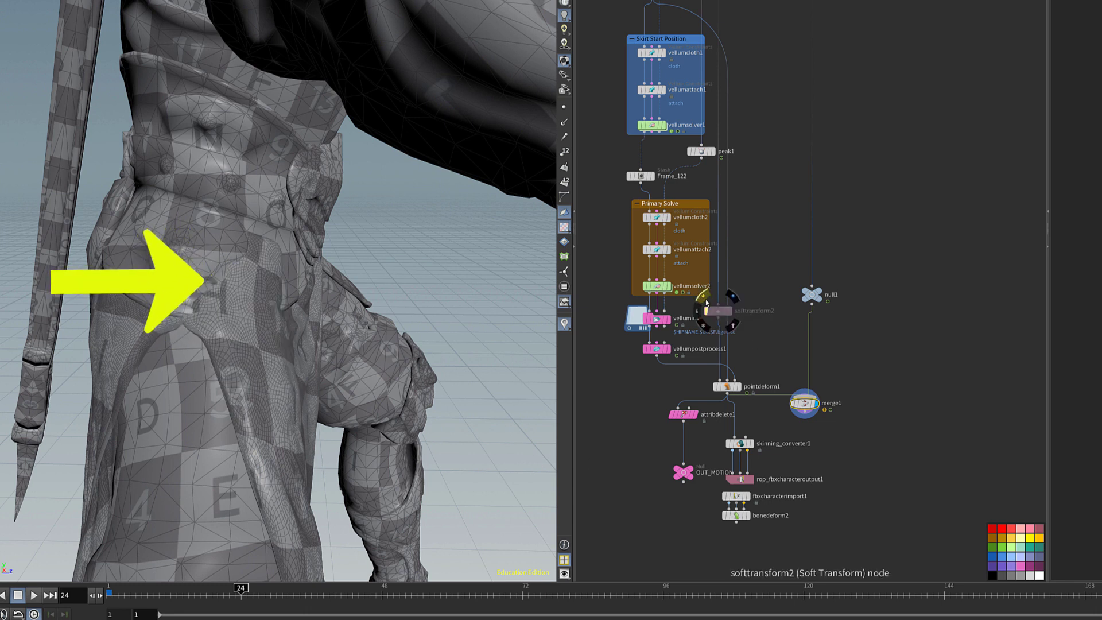
left_click(707, 302)
left_click_drag(384, 323, 252, 321, "alt")
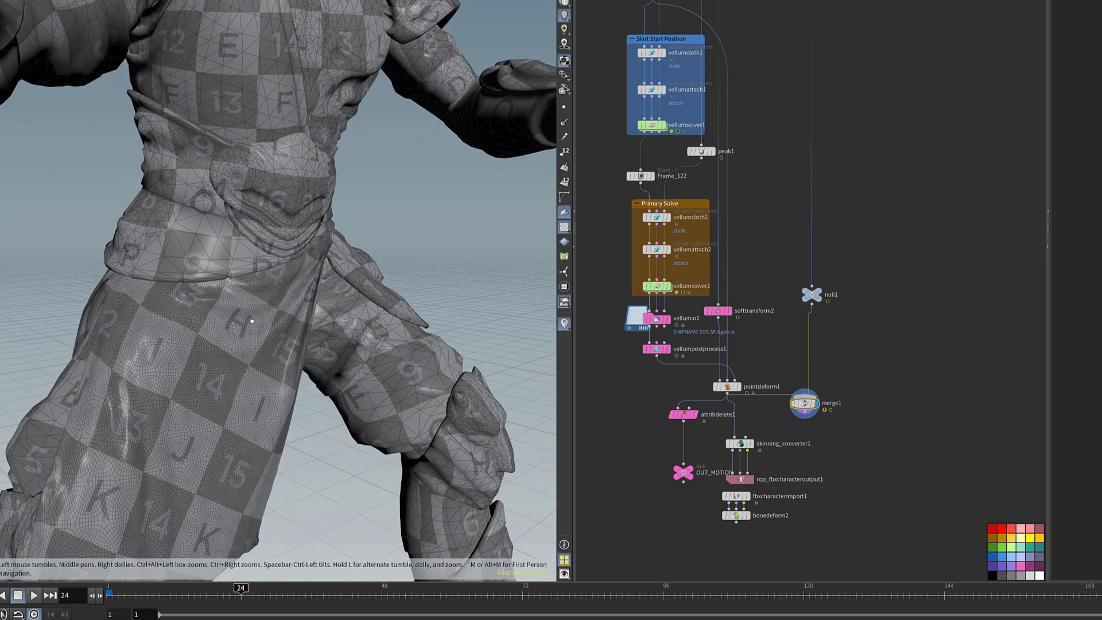
left_click(696, 414)
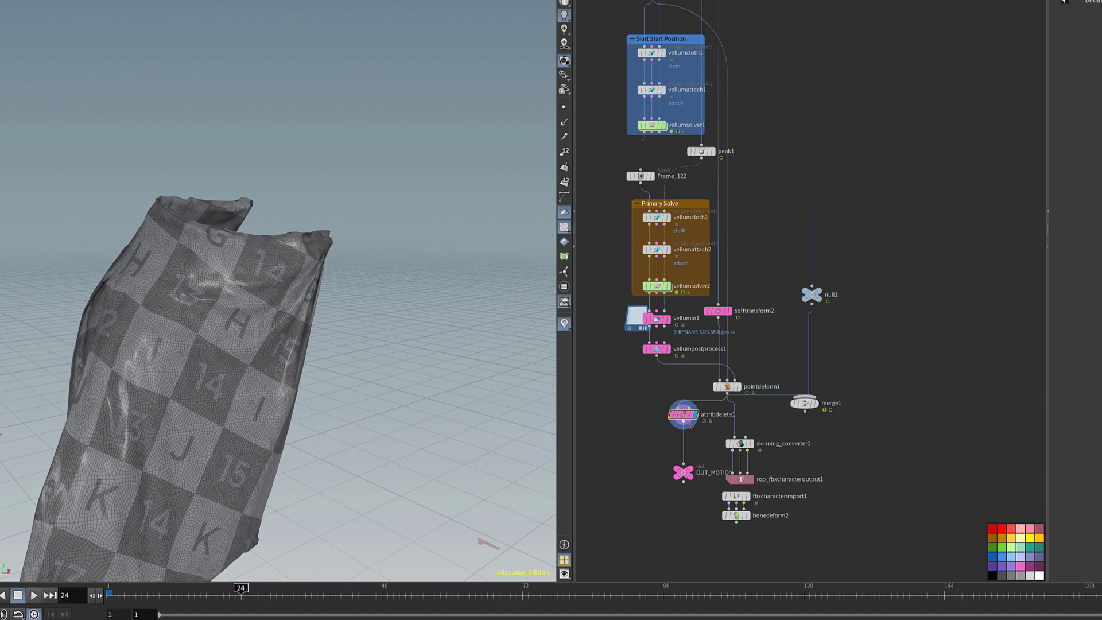
left_click(684, 472)
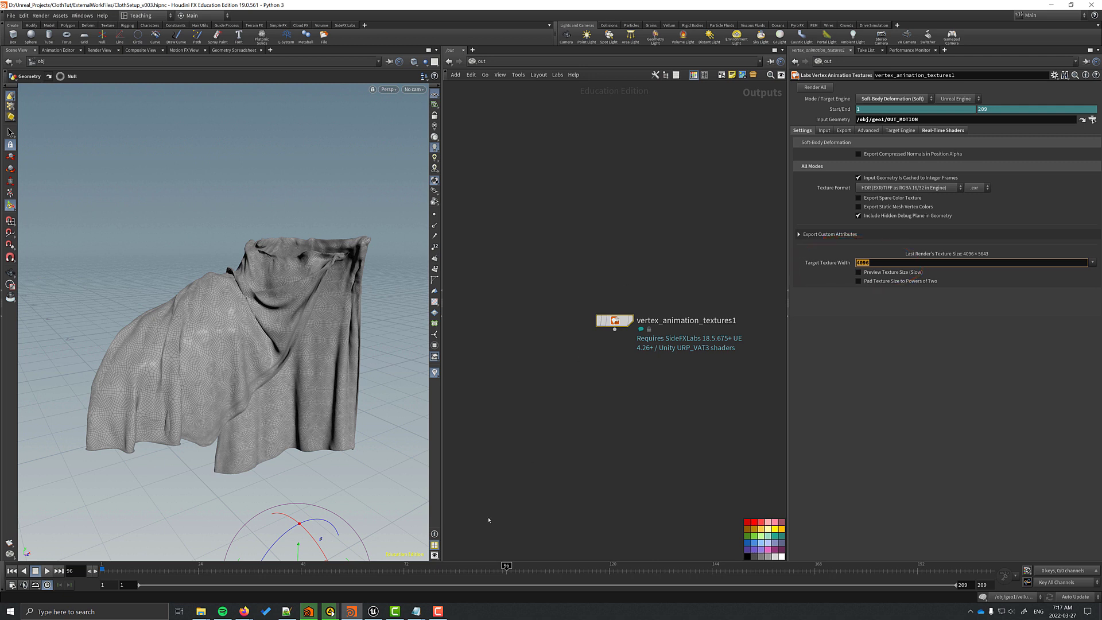
Step: Switch to Unreal Editor and scrub the skirtTest sequence to frame 105 with both skirts in view
left_click(374, 611)
mouse_move(379, 215)
right_mouse_down()
mouse_move(380, 195)
mouse_move(375, 230)
mouse_move(393, 225)
right_mouse_up()
key("w")
right_click_drag(448, 355, 452, 356)
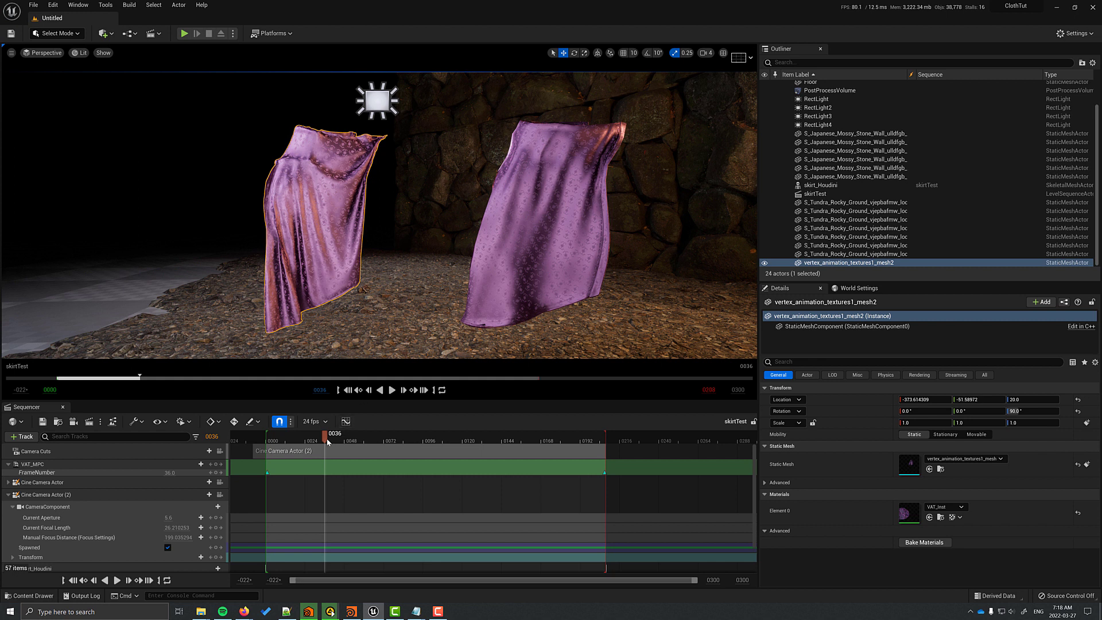
left_click_drag(328, 442, 439, 450)
mouse_move(380, 287)
left_mouse_down("alt")
mouse_move(448, 285)
mouse_move(505, 324)
mouse_move(488, 286)
mouse_move(328, 281)
mouse_move(380, 292)
left_mouse_up("alt")
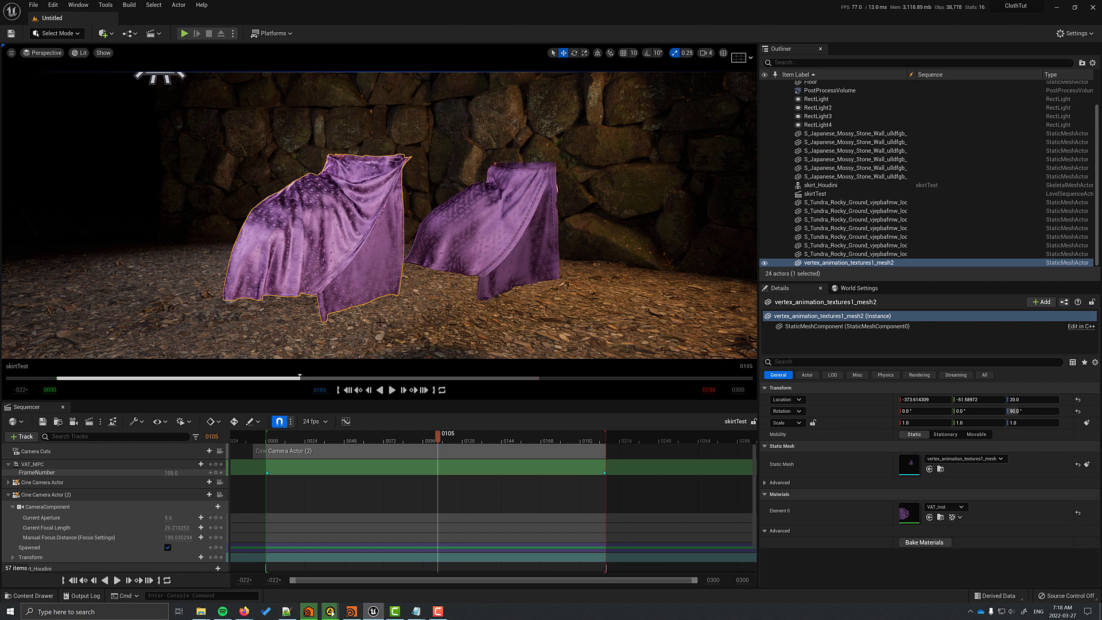
Step: Set the viewport's view mode to Detail Lighting and select the RectLight4 actor
left_click(81, 52)
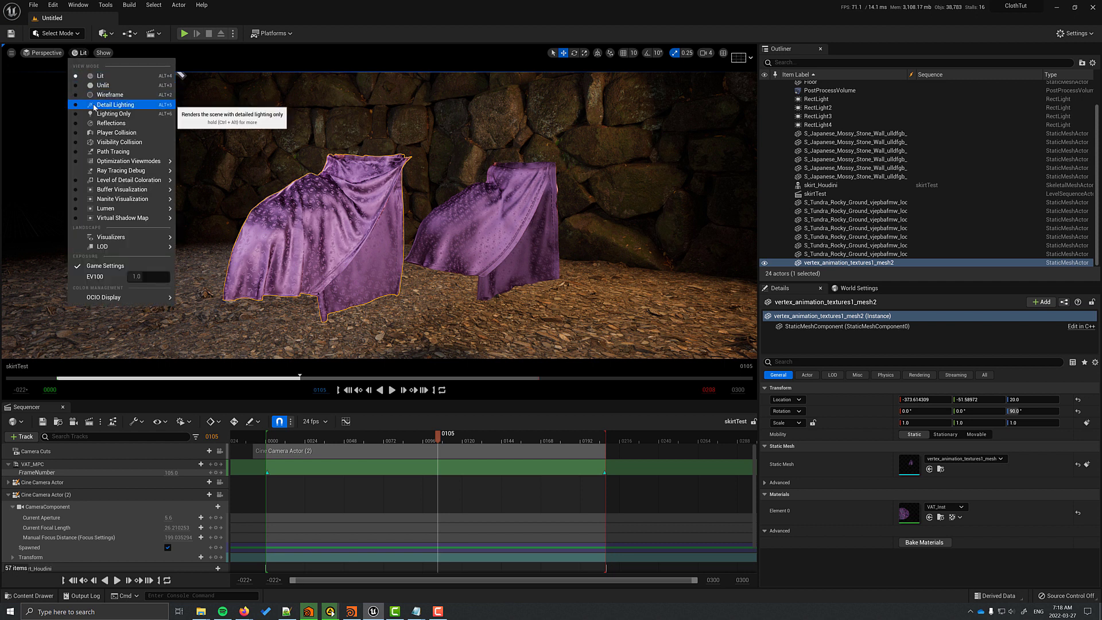
left_click(94, 108)
right_click_drag(385, 233, 390, 235)
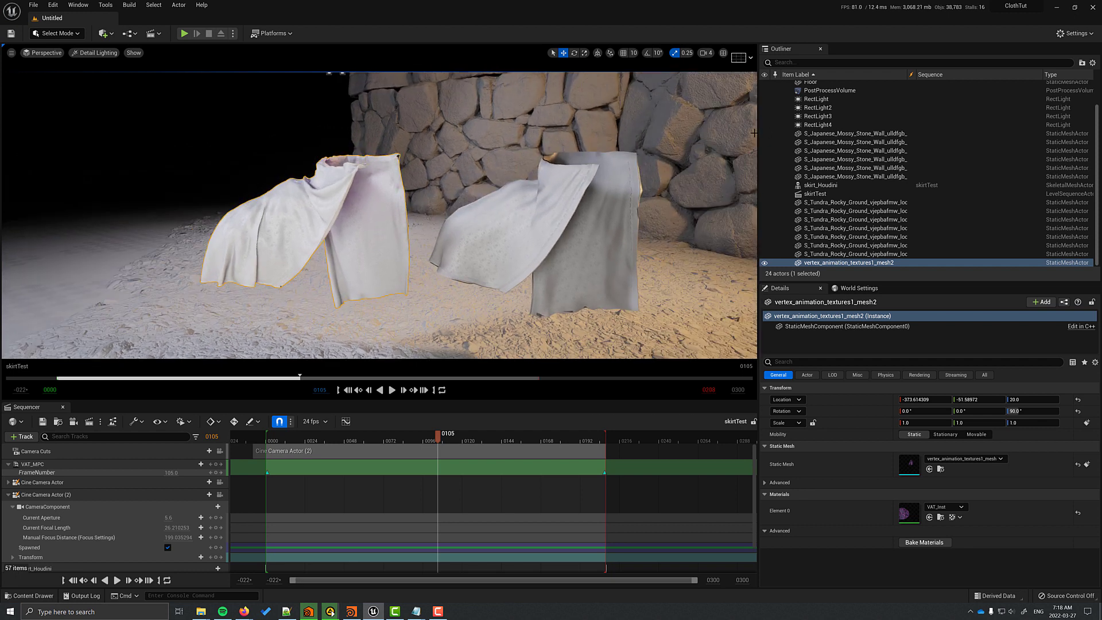
left_click(819, 125)
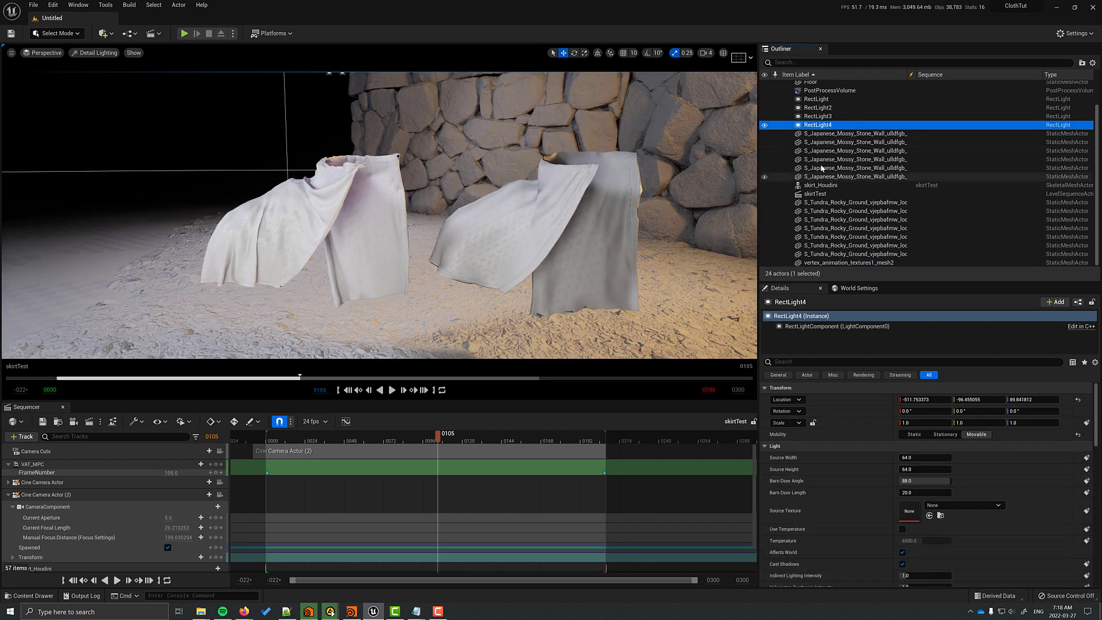